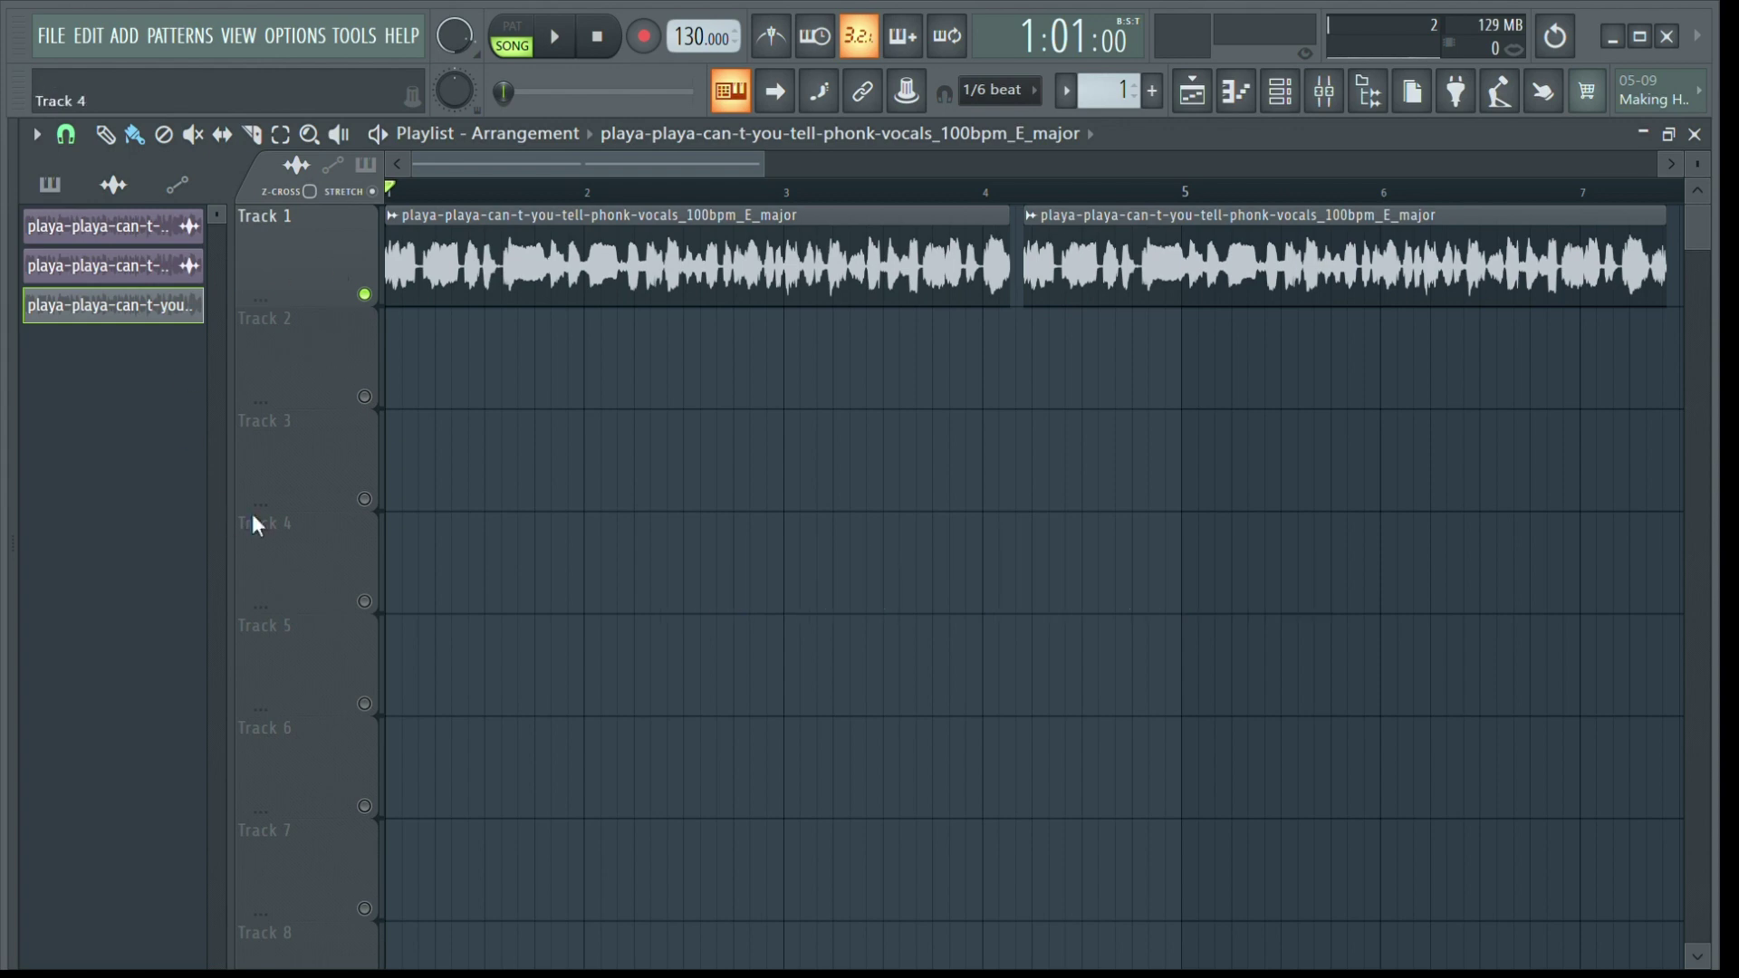
Step: Play back the two original vocal clips on Track 1 to hear their background noise
key(space)
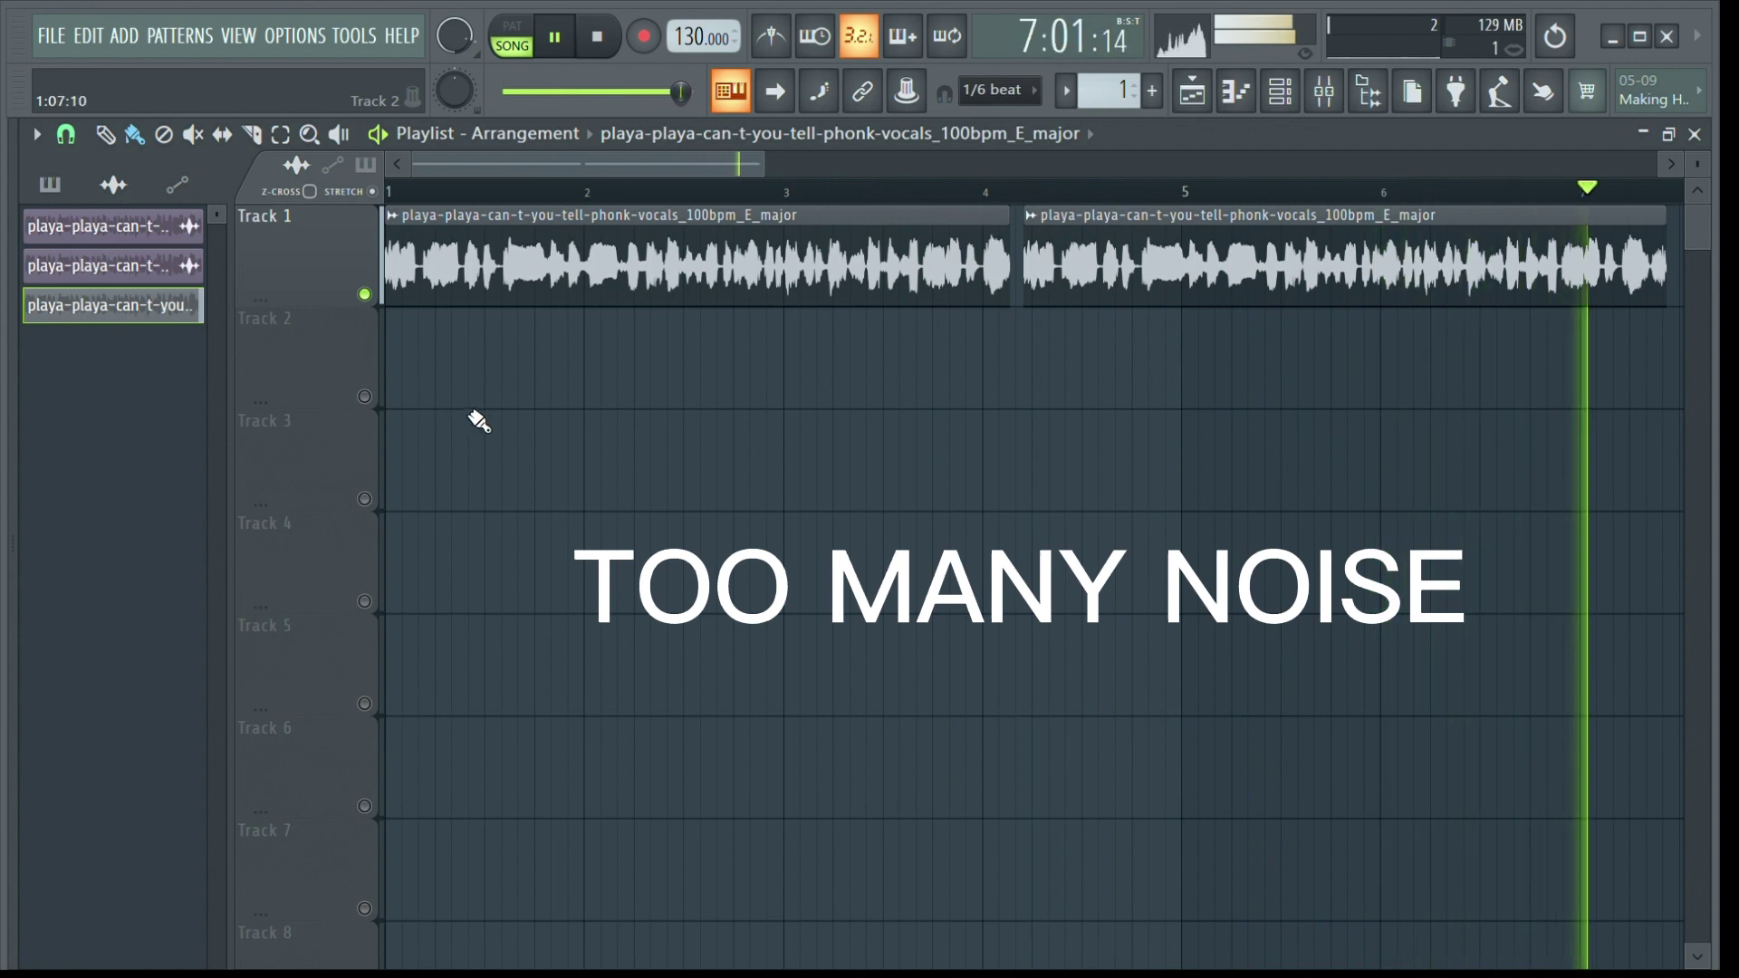
key(space)
Step: Open the first vocal clip in Edison and select a short voice-free gap from about 3:095 to 3:124
double_click(656, 232)
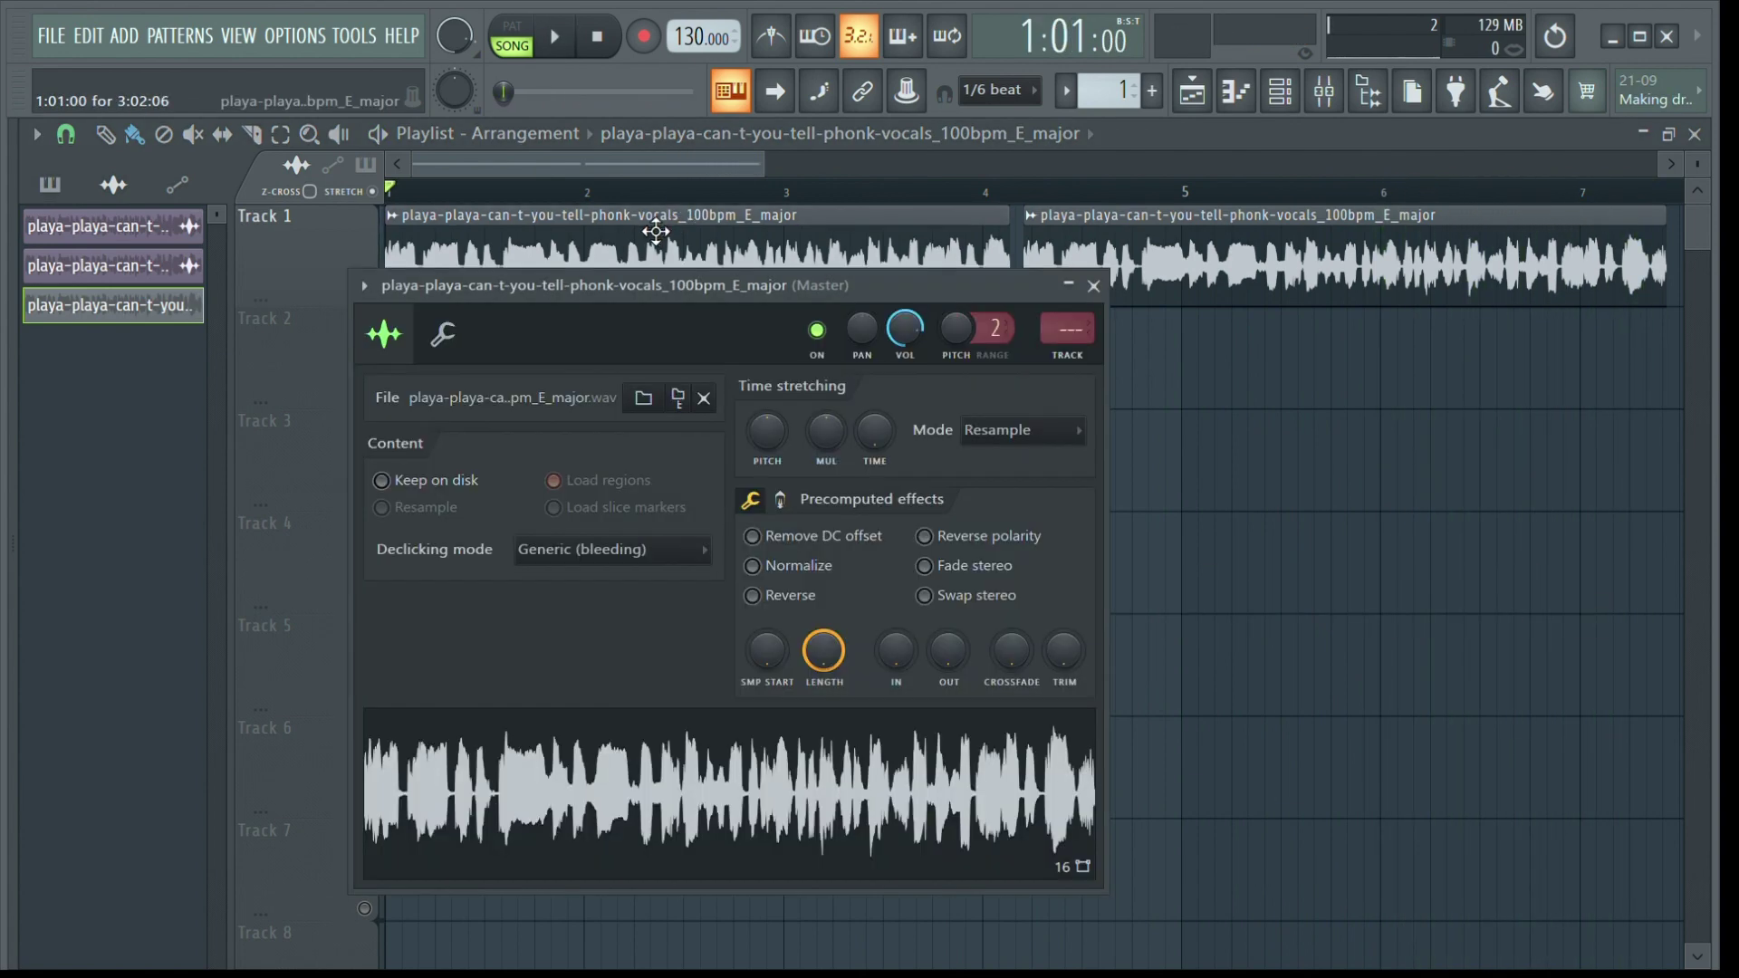
click(735, 793)
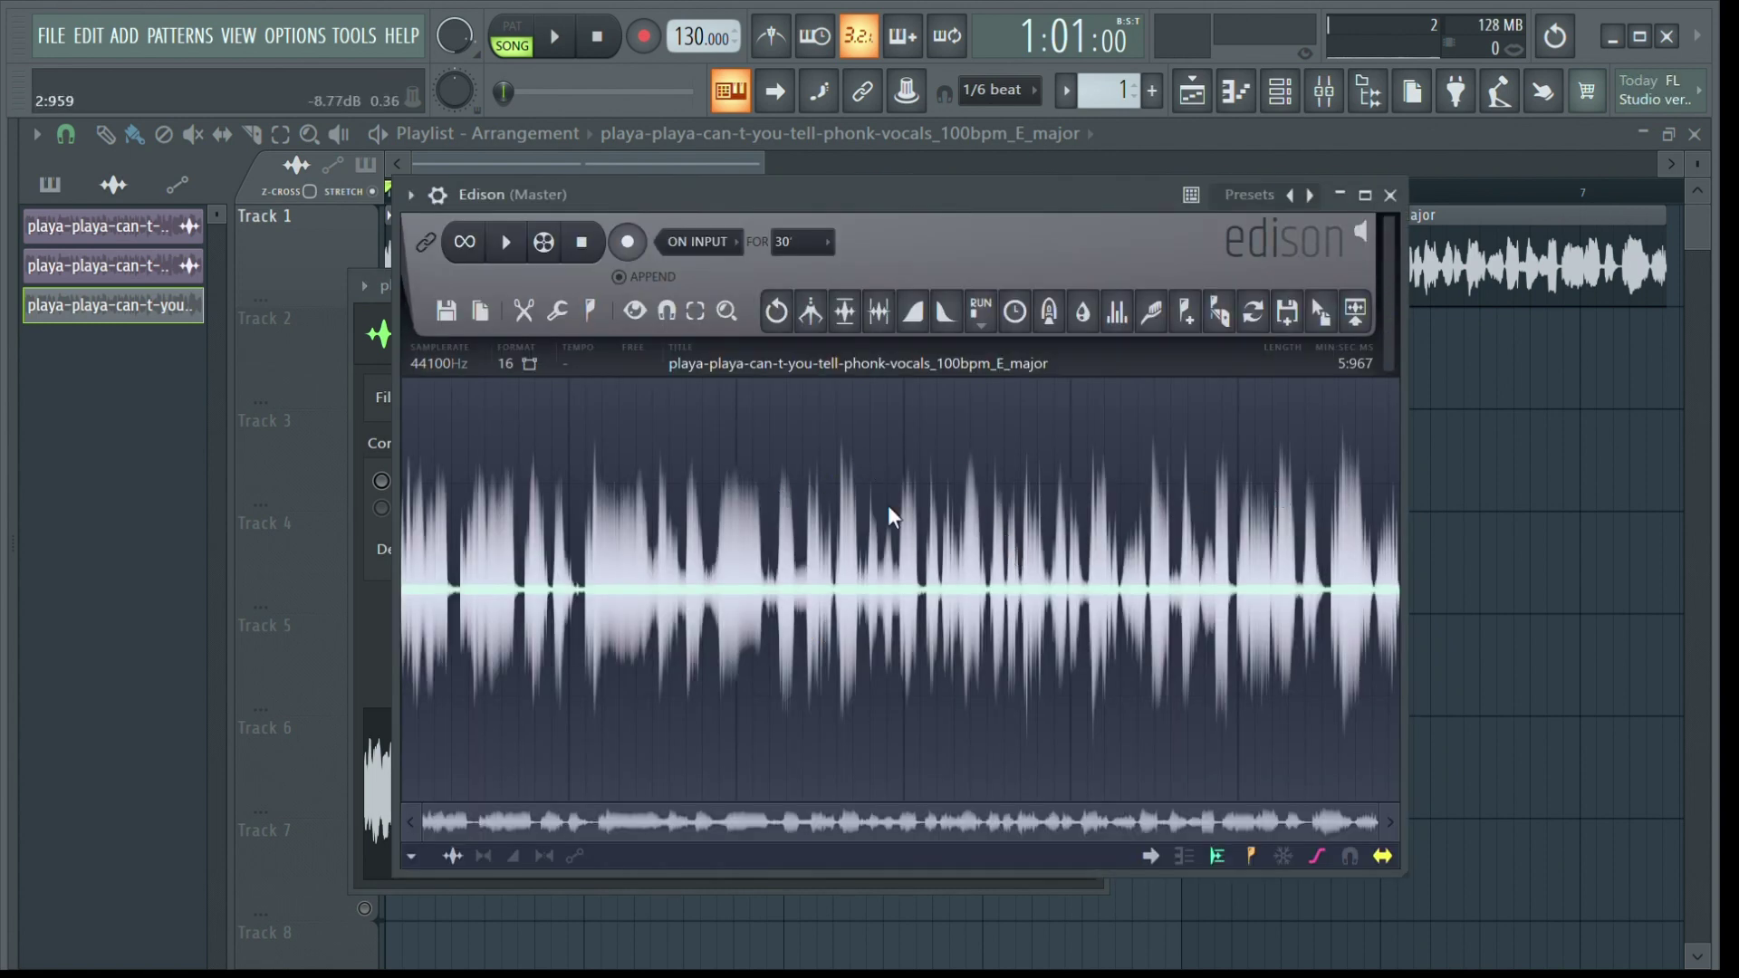
scroll(959, 454, up, 5)
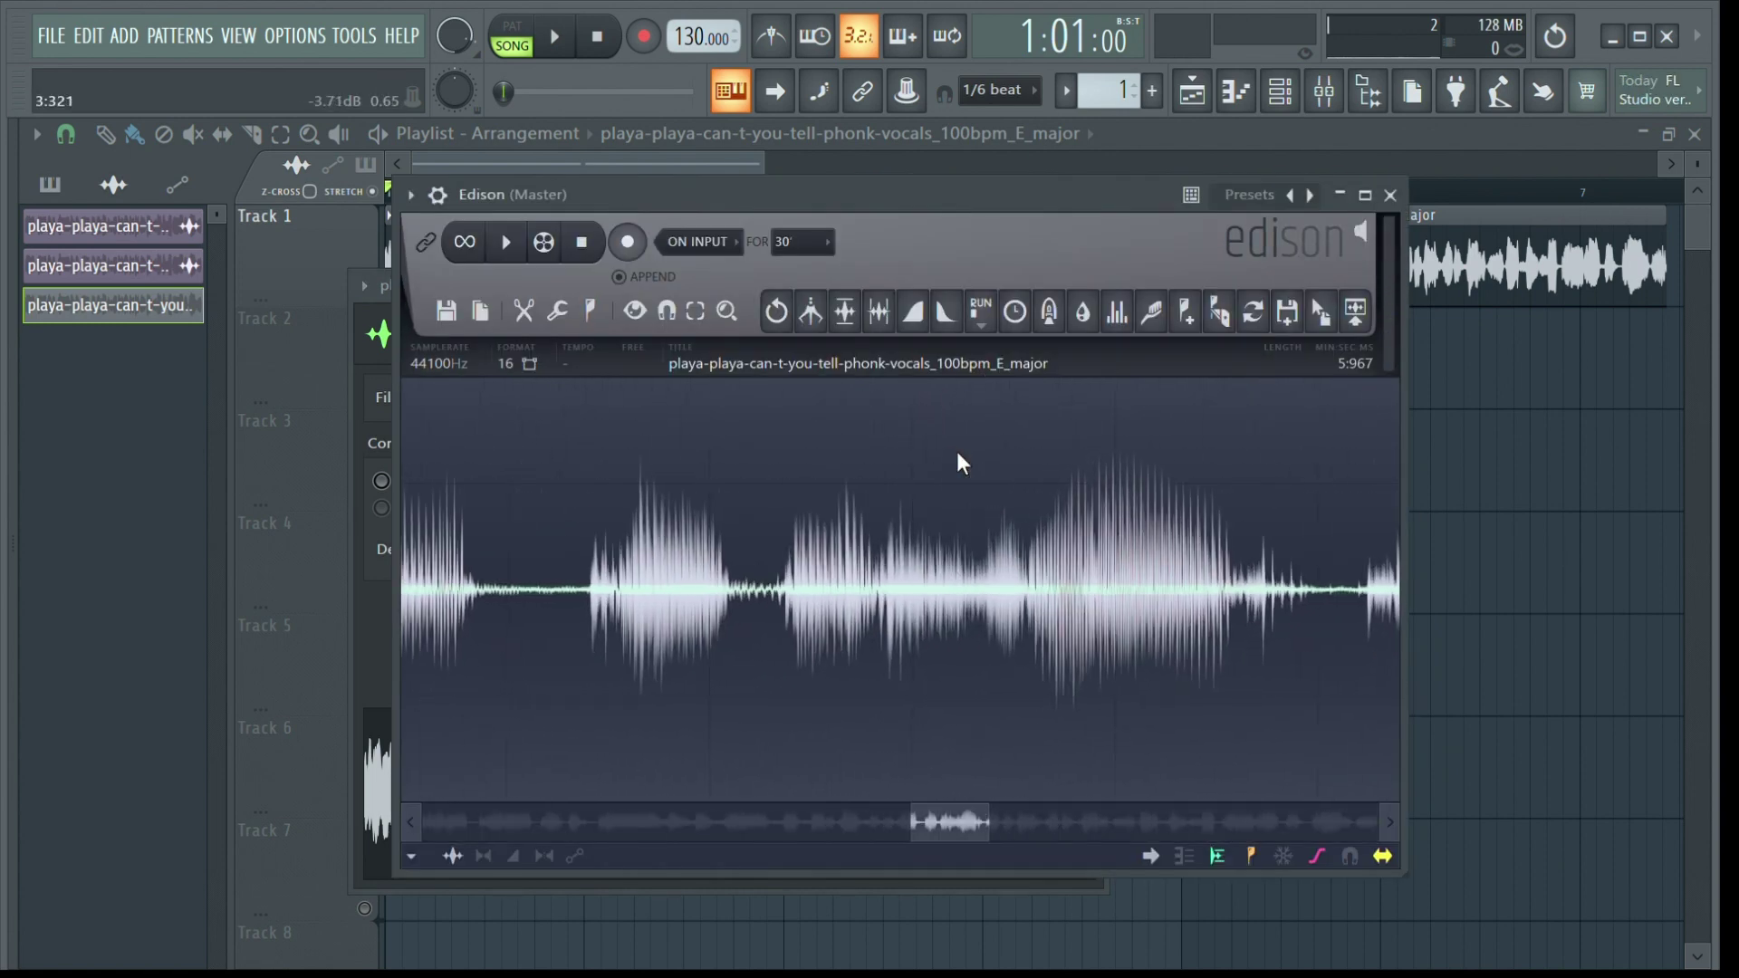
scroll(603, 458, up, 2)
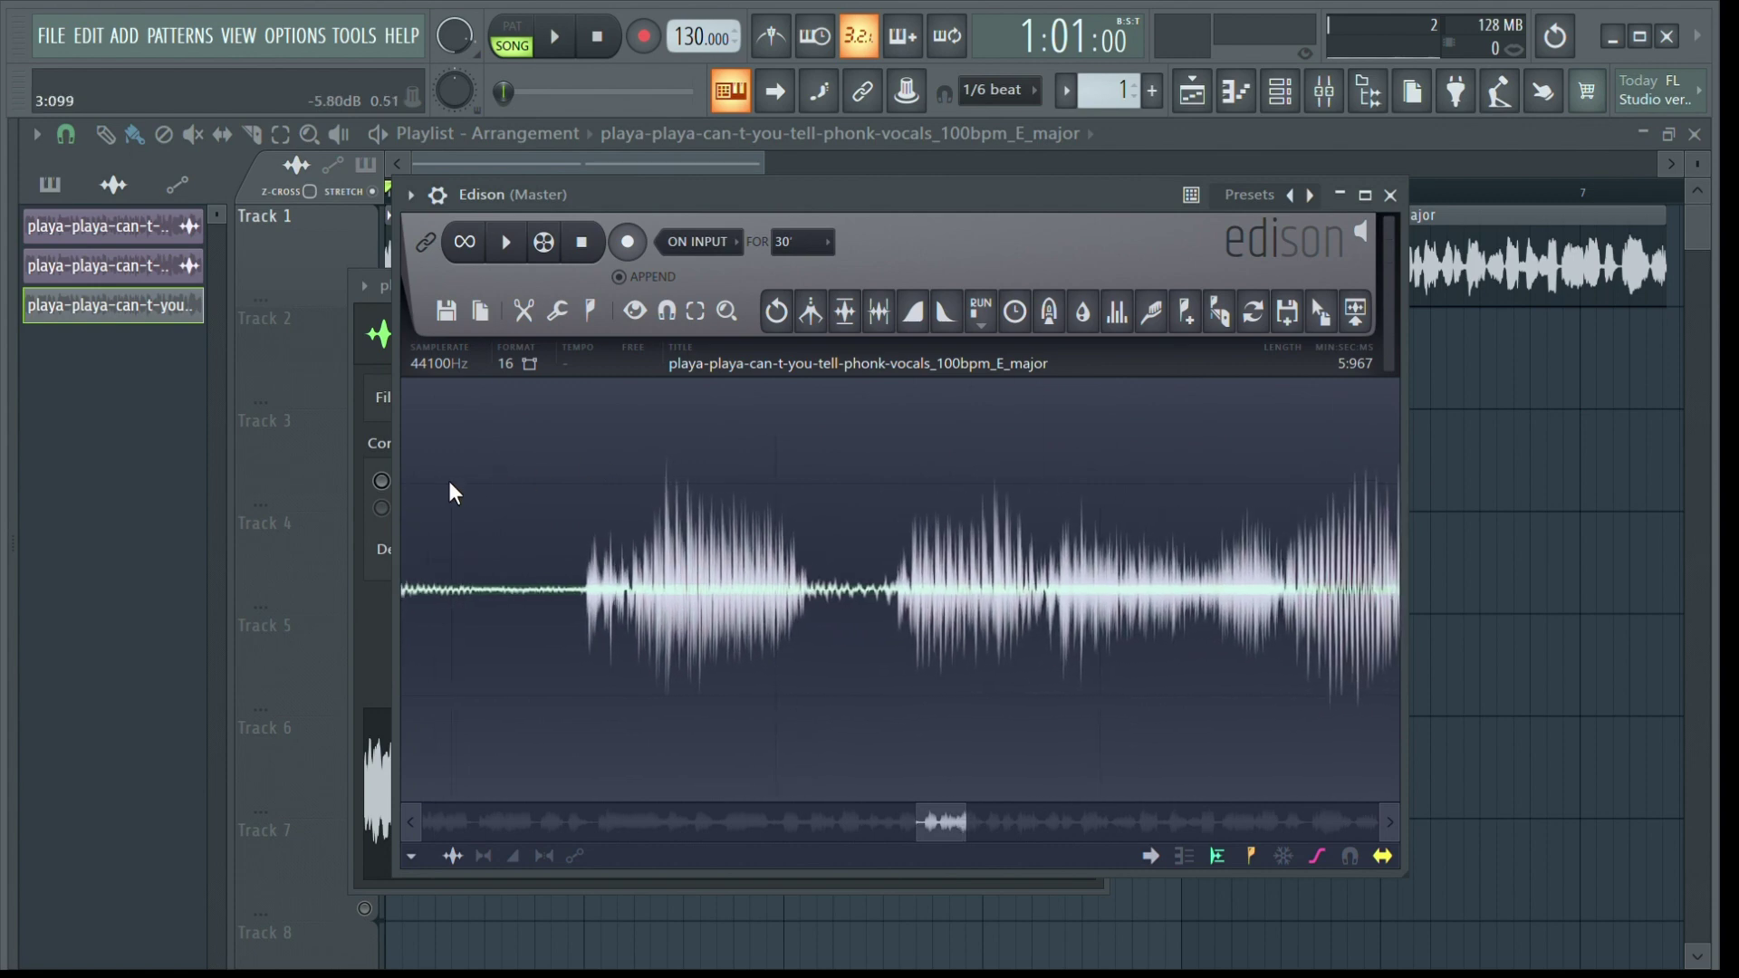
drag(437, 483, 468, 483)
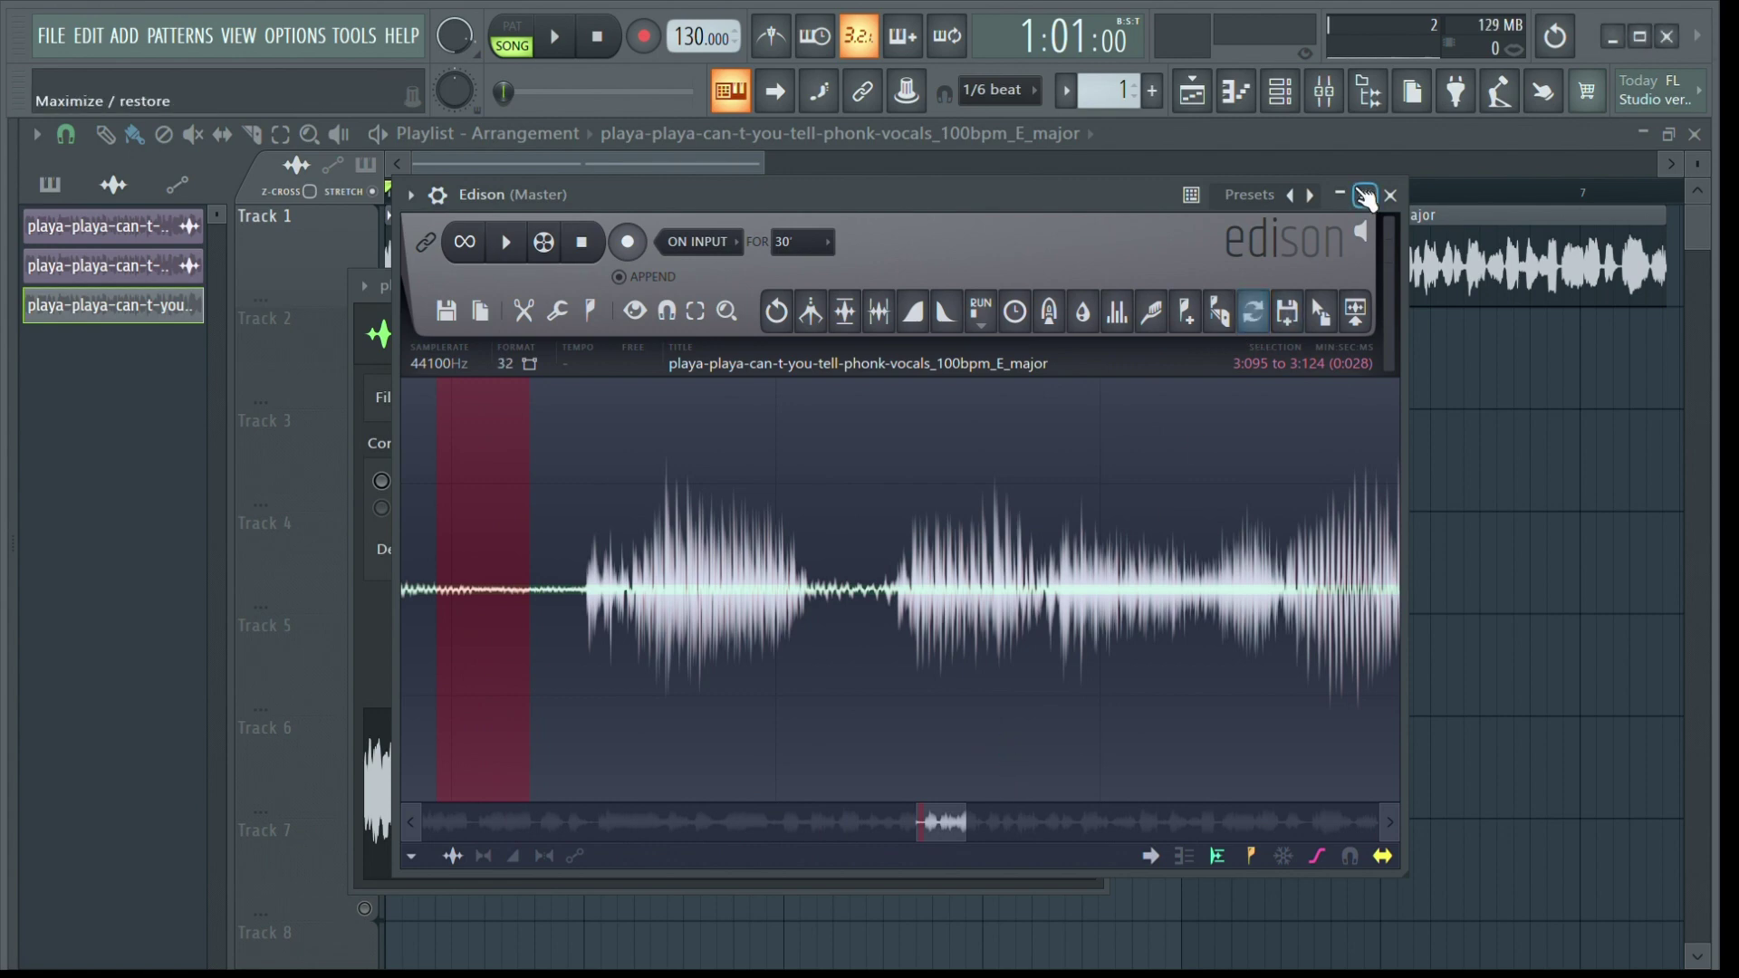
Step: Select the entire vocal sample in Edison, from 0:000 to 5:967
scroll(732, 543, down, 2)
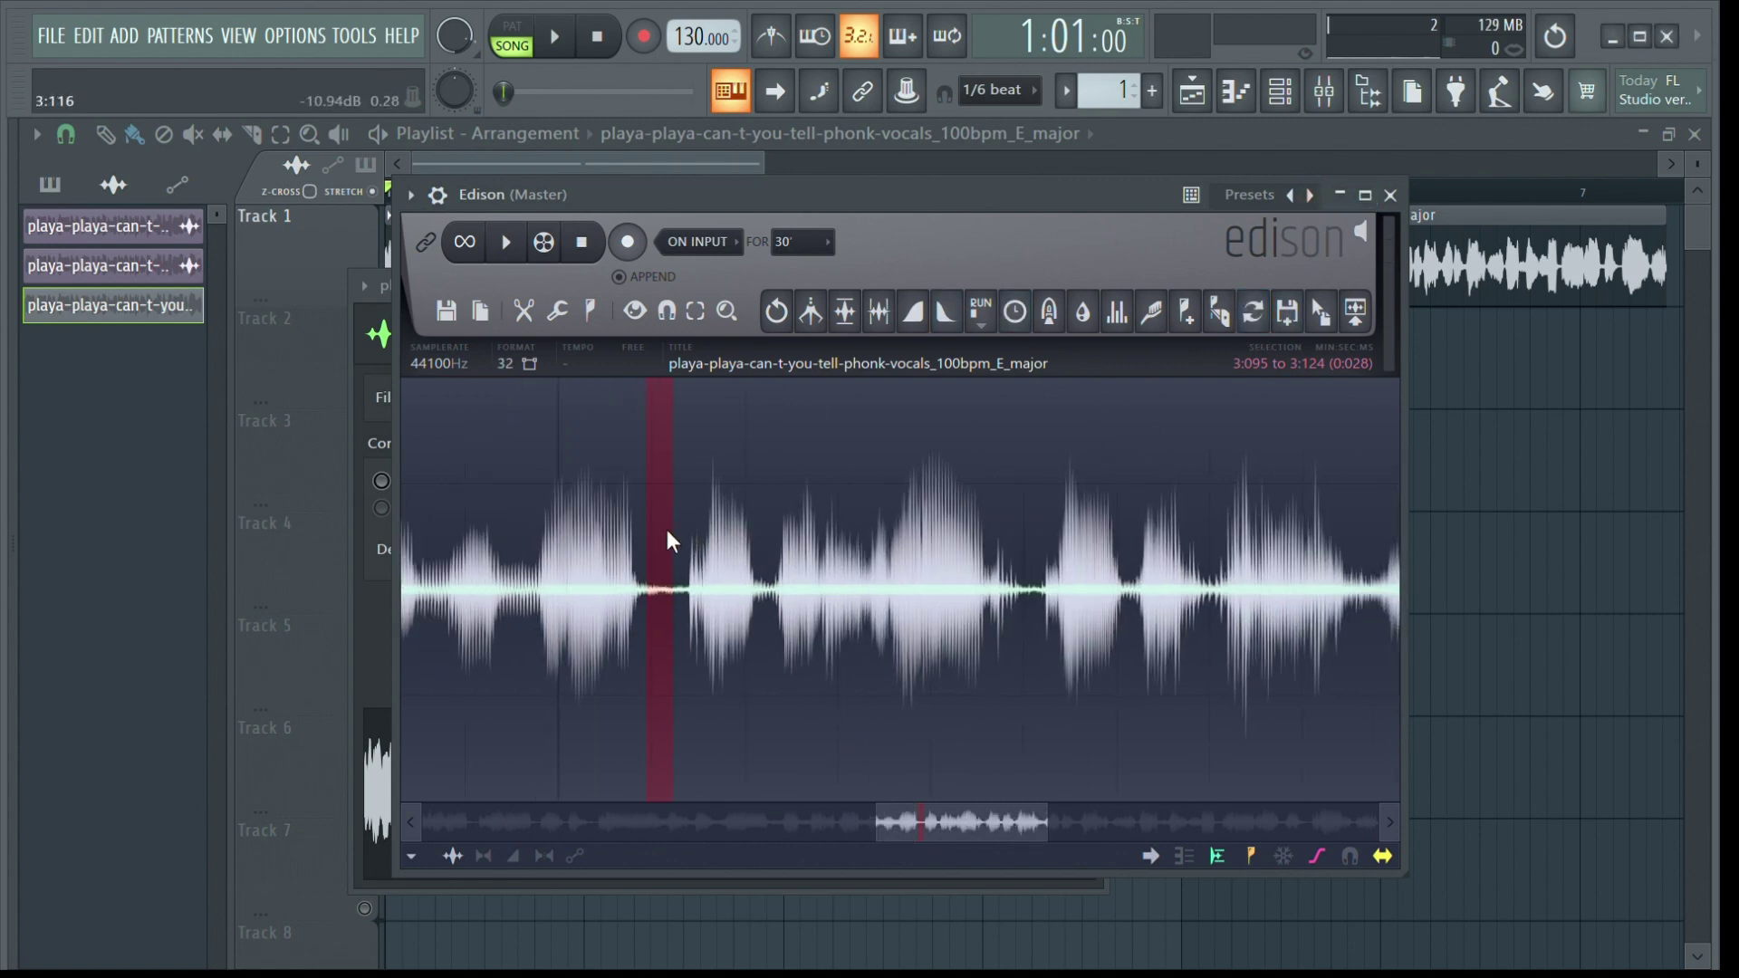
scroll(1105, 546, down, 4)
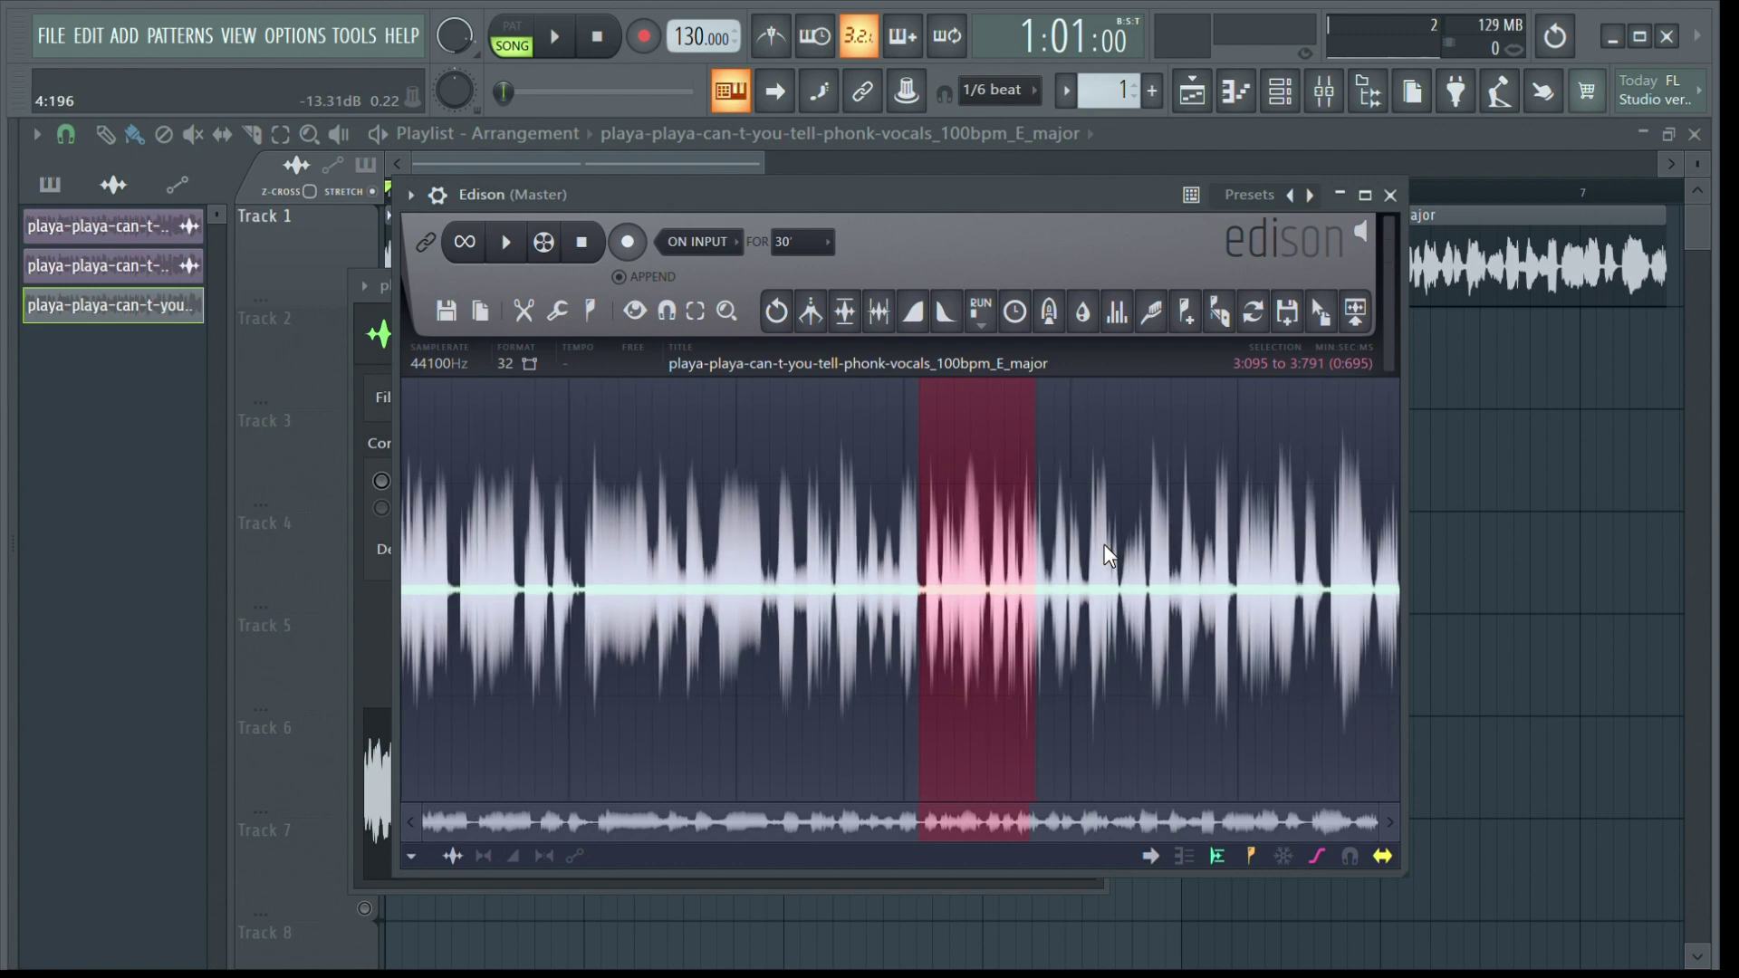
drag(1009, 557, 1356, 579)
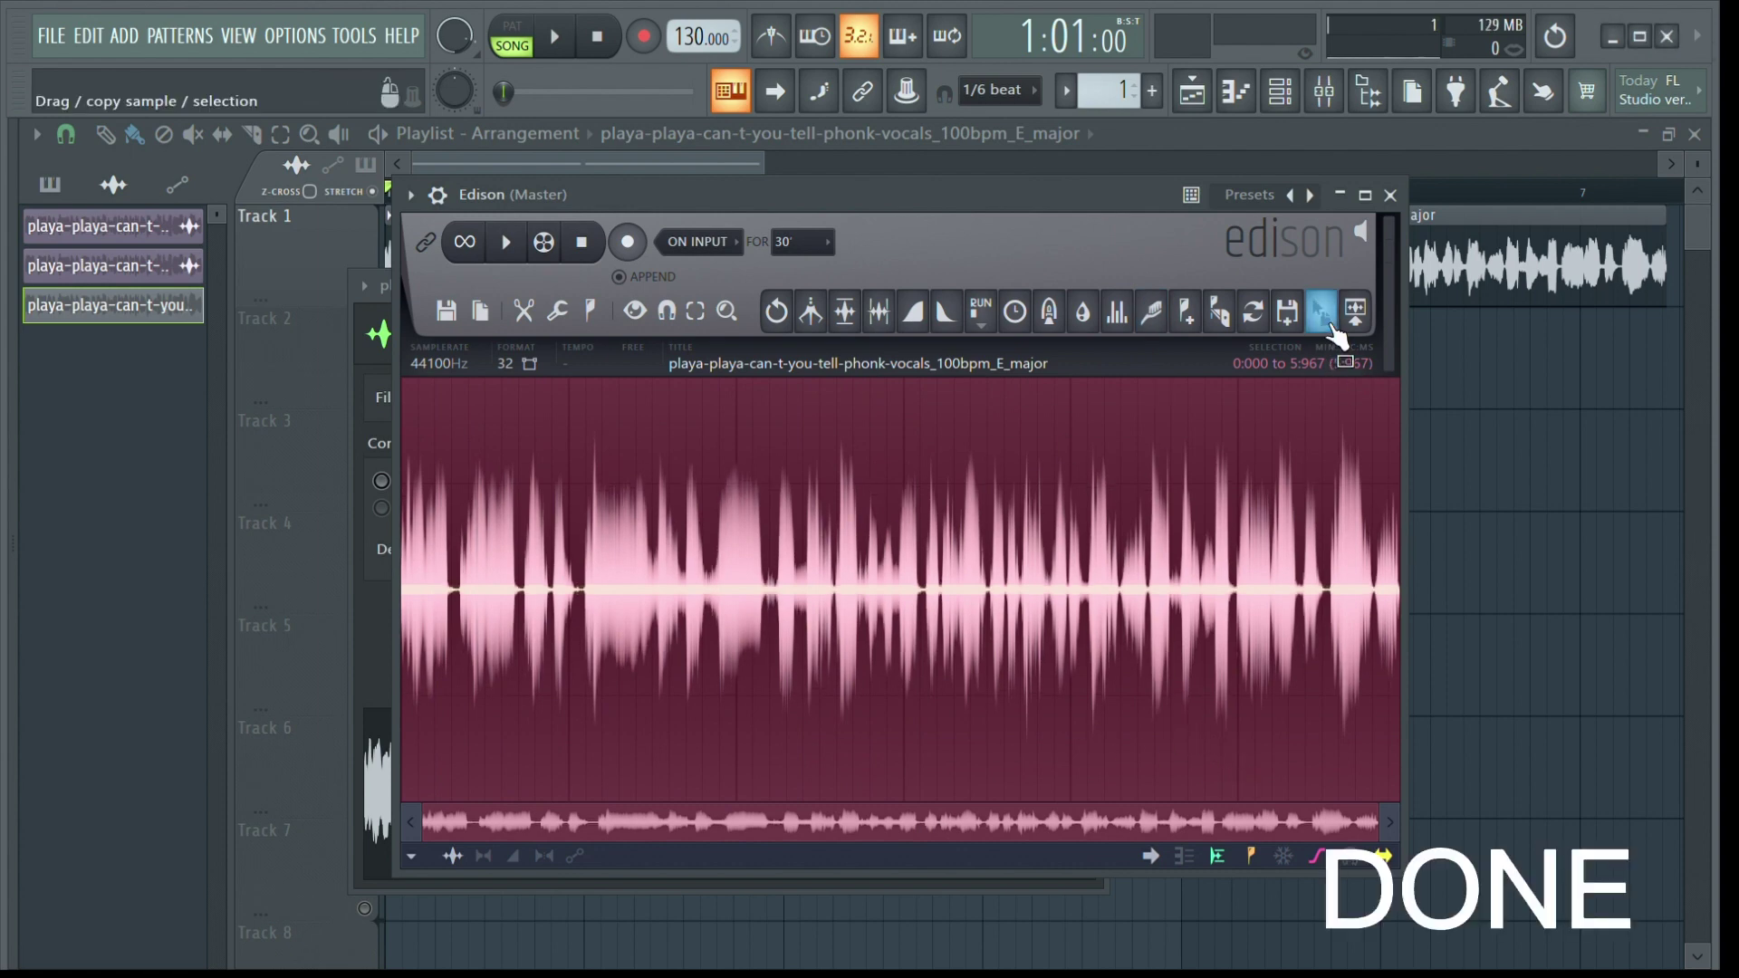
Step: Place the cleaned Edison sample on Track 3 of the playlist, starting around the middle of bar 2, and unmute that track
drag(1332, 328, 1225, 489)
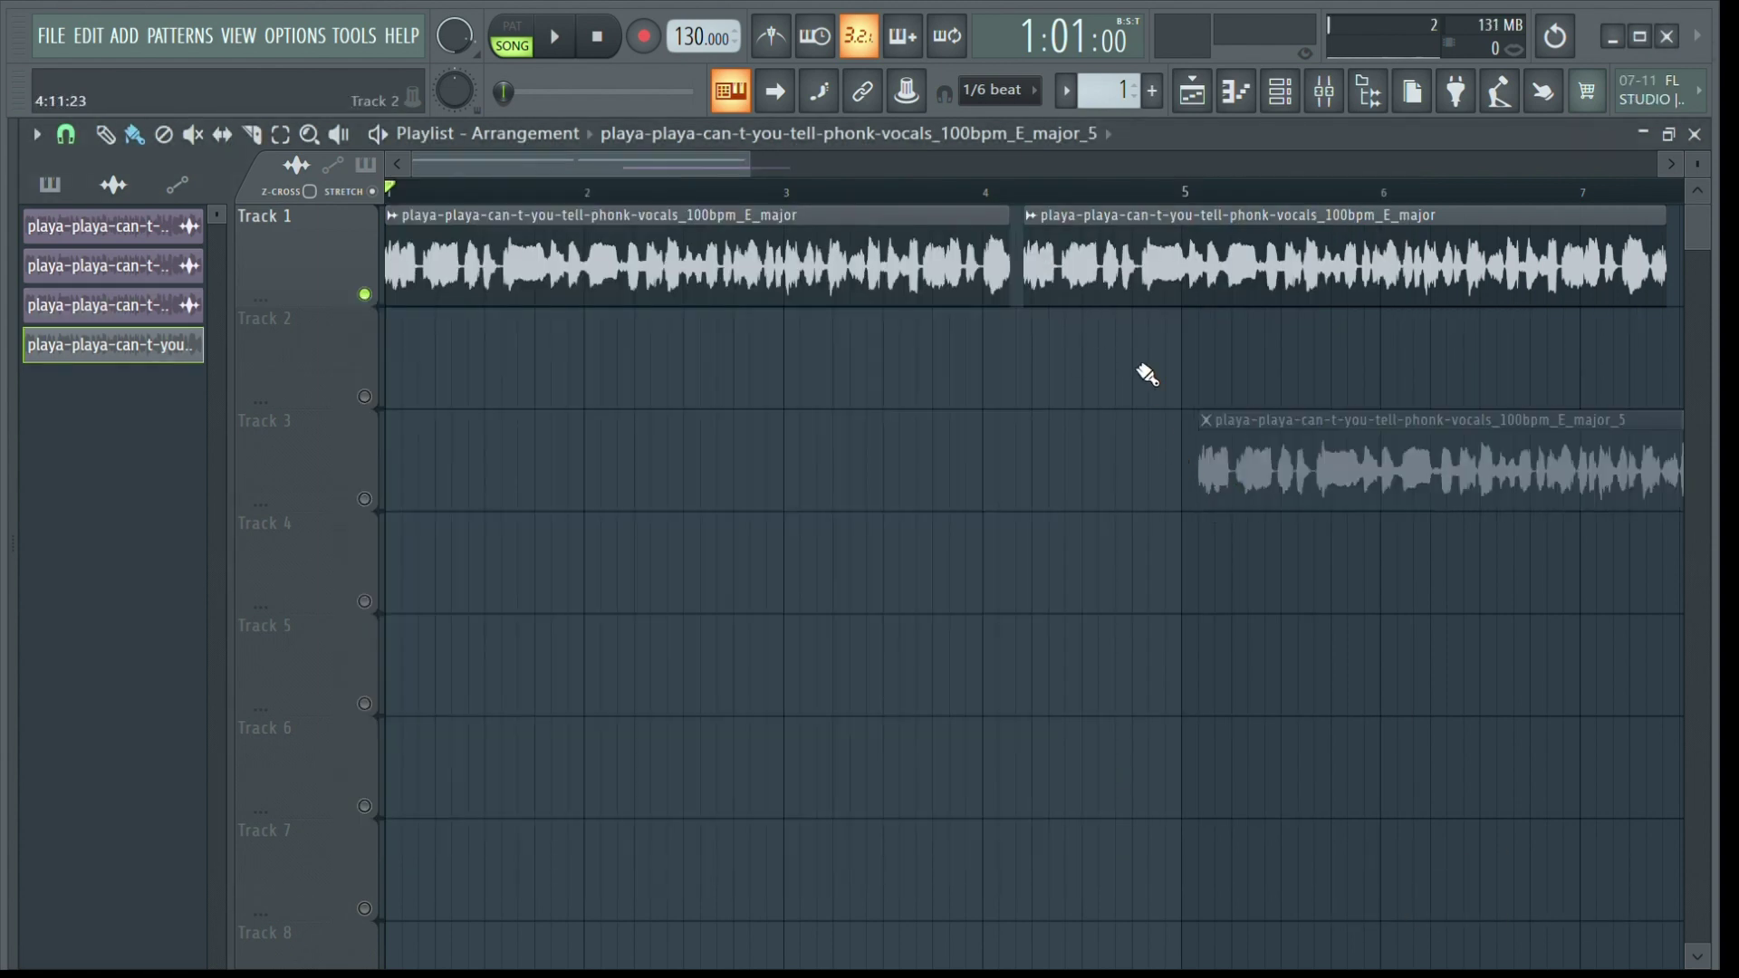
click(365, 500)
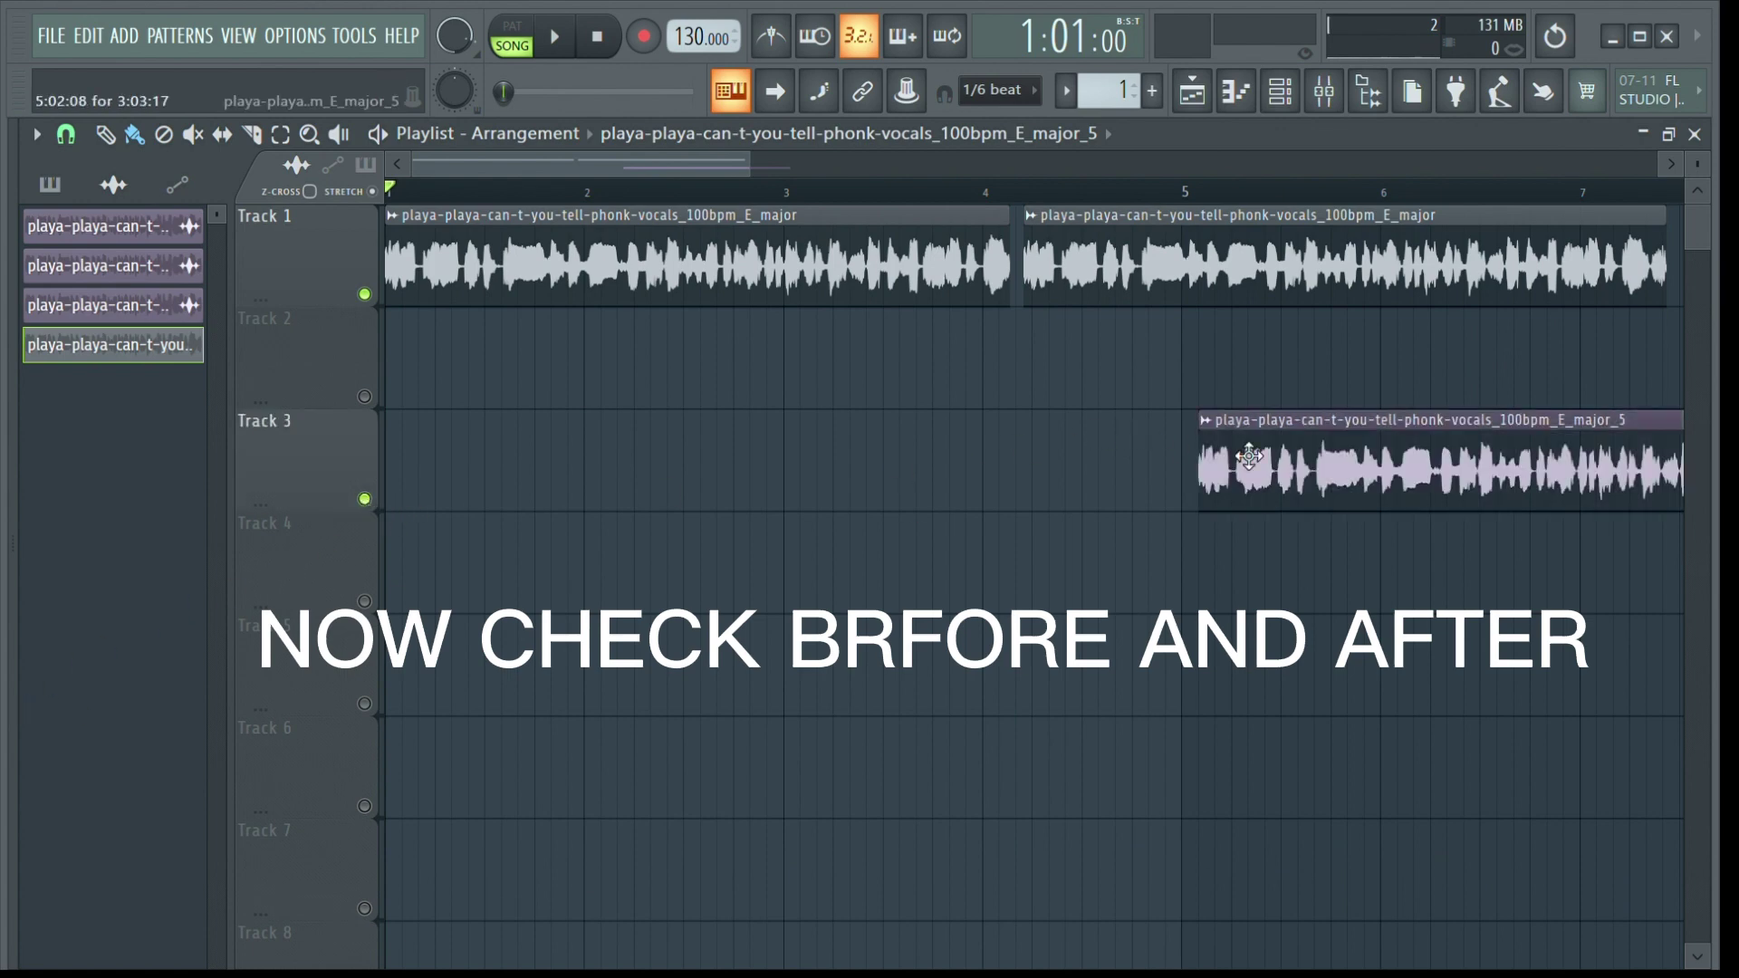
drag(1320, 454, 813, 494)
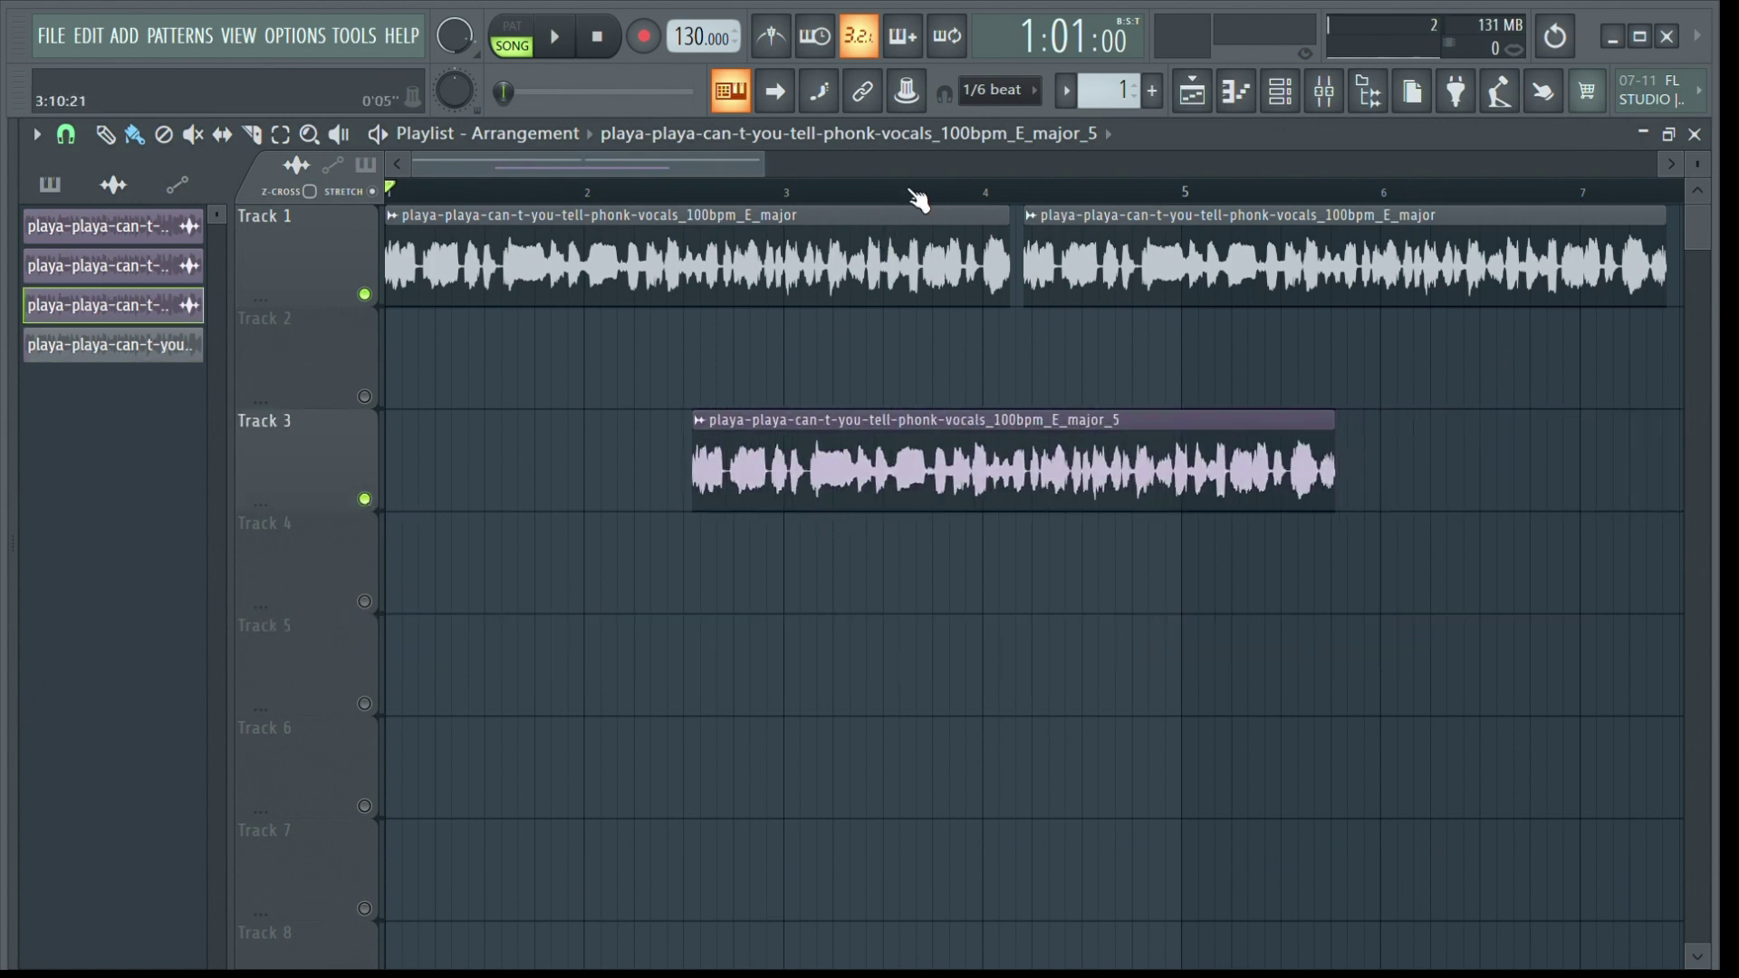
Step: Solo Track 1 to play the original vocals, and shift the Track 3 clip to start just after bar 4
scroll(918, 199, down, 3)
ctrl+click(365, 294)
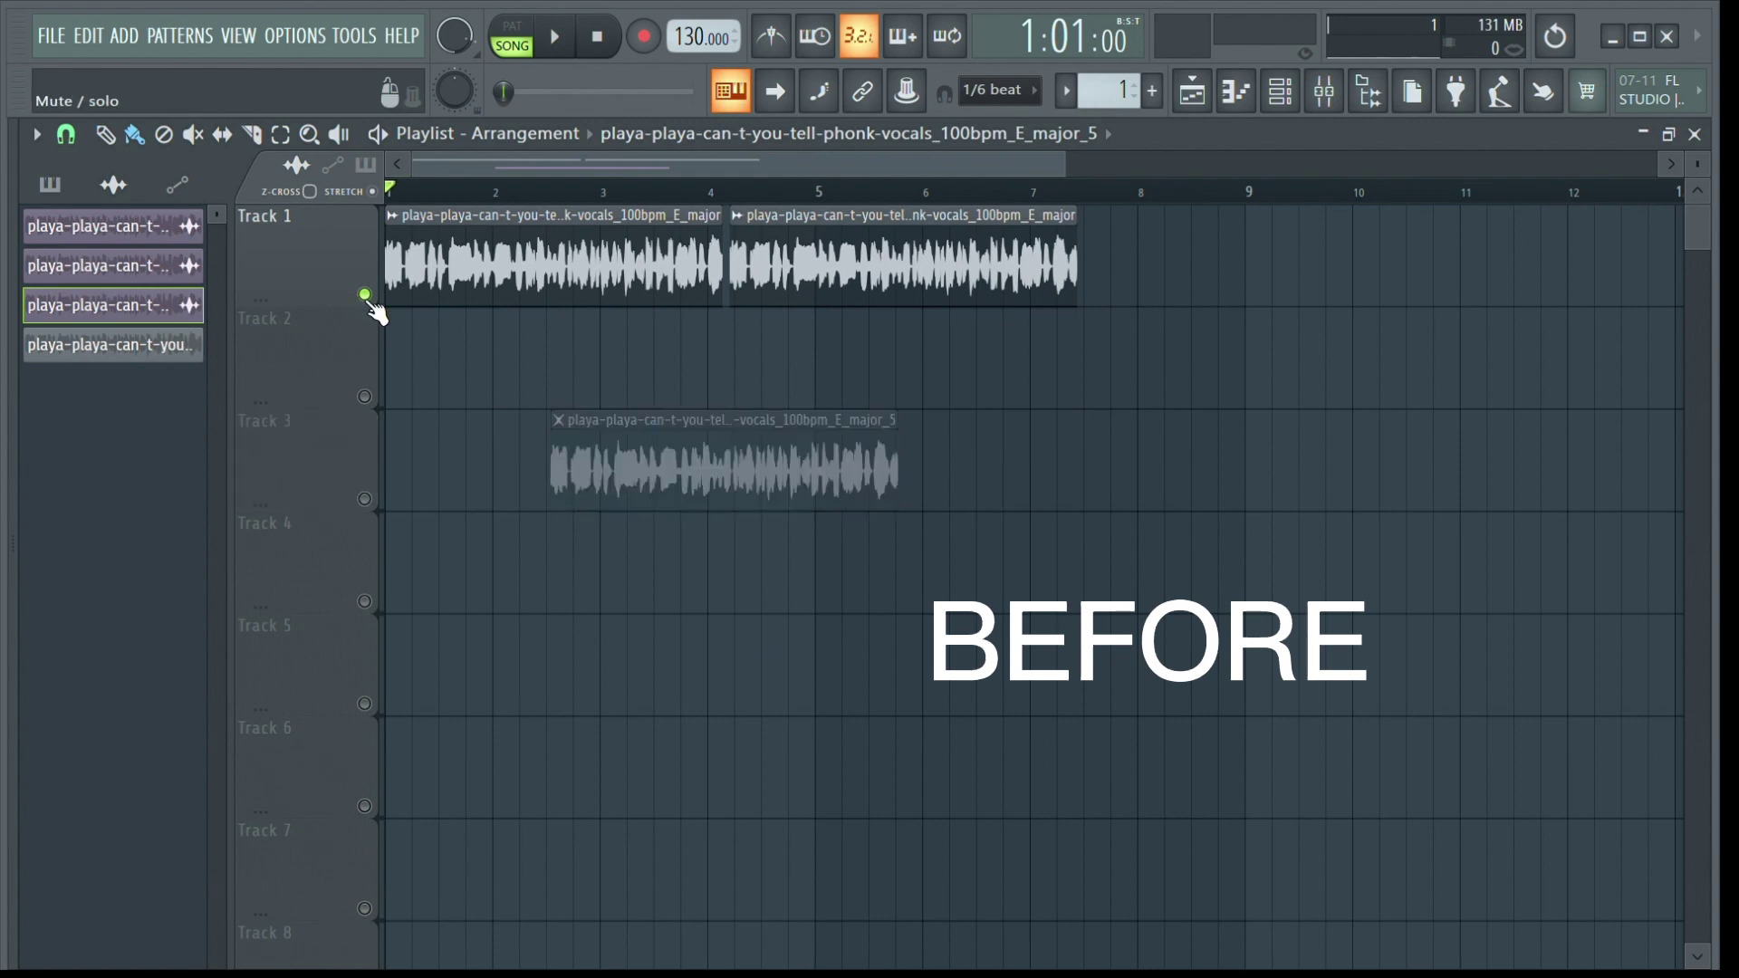
key(space)
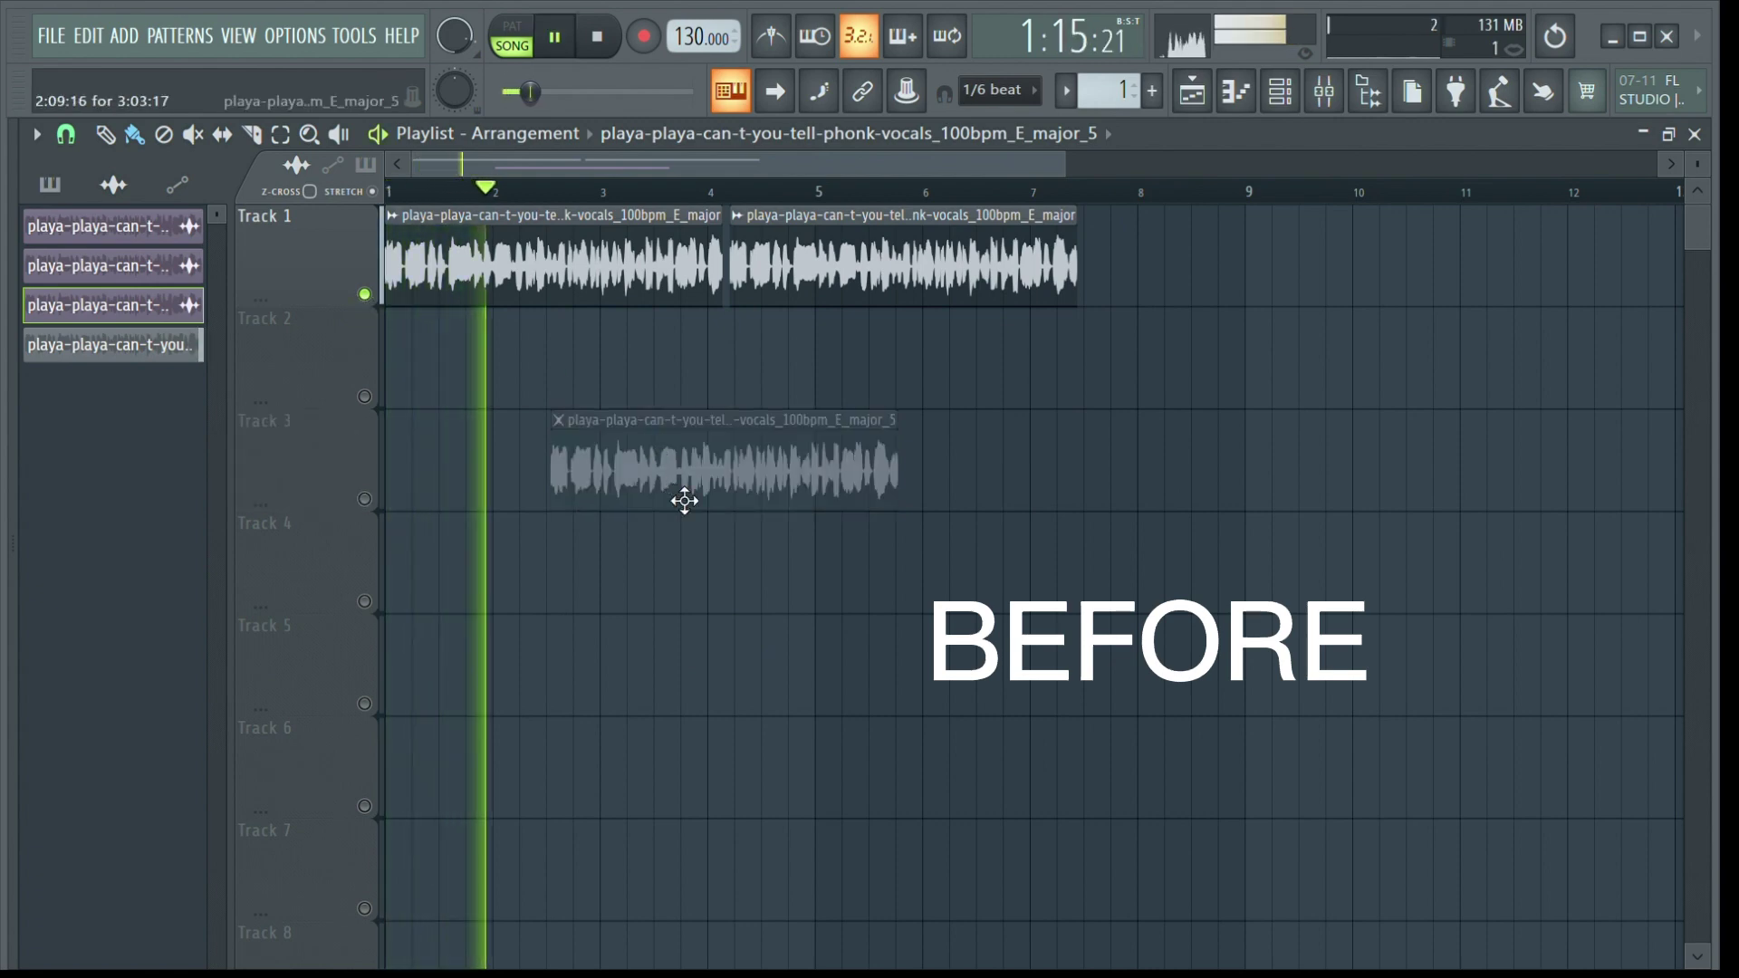
drag(684, 500, 870, 505)
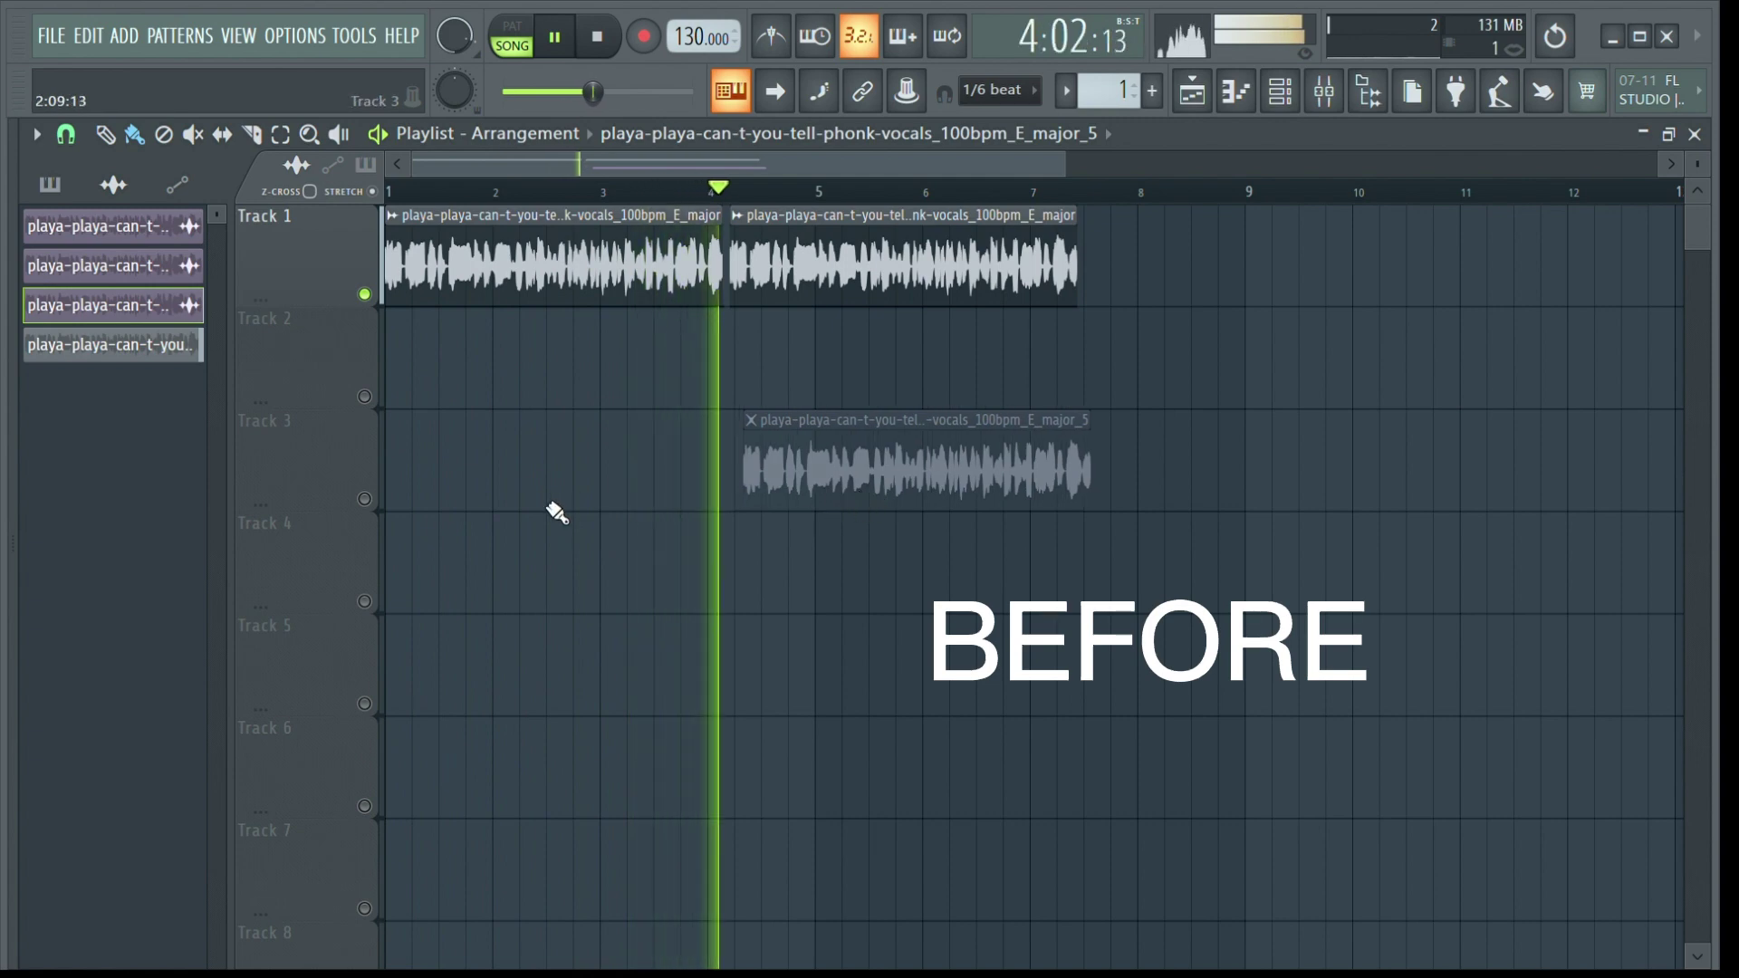
key(space)
Step: Solo Track 3 and play the cleaned vocal clip from around bar 4 to compare it with the original
ctrl+click(365, 499)
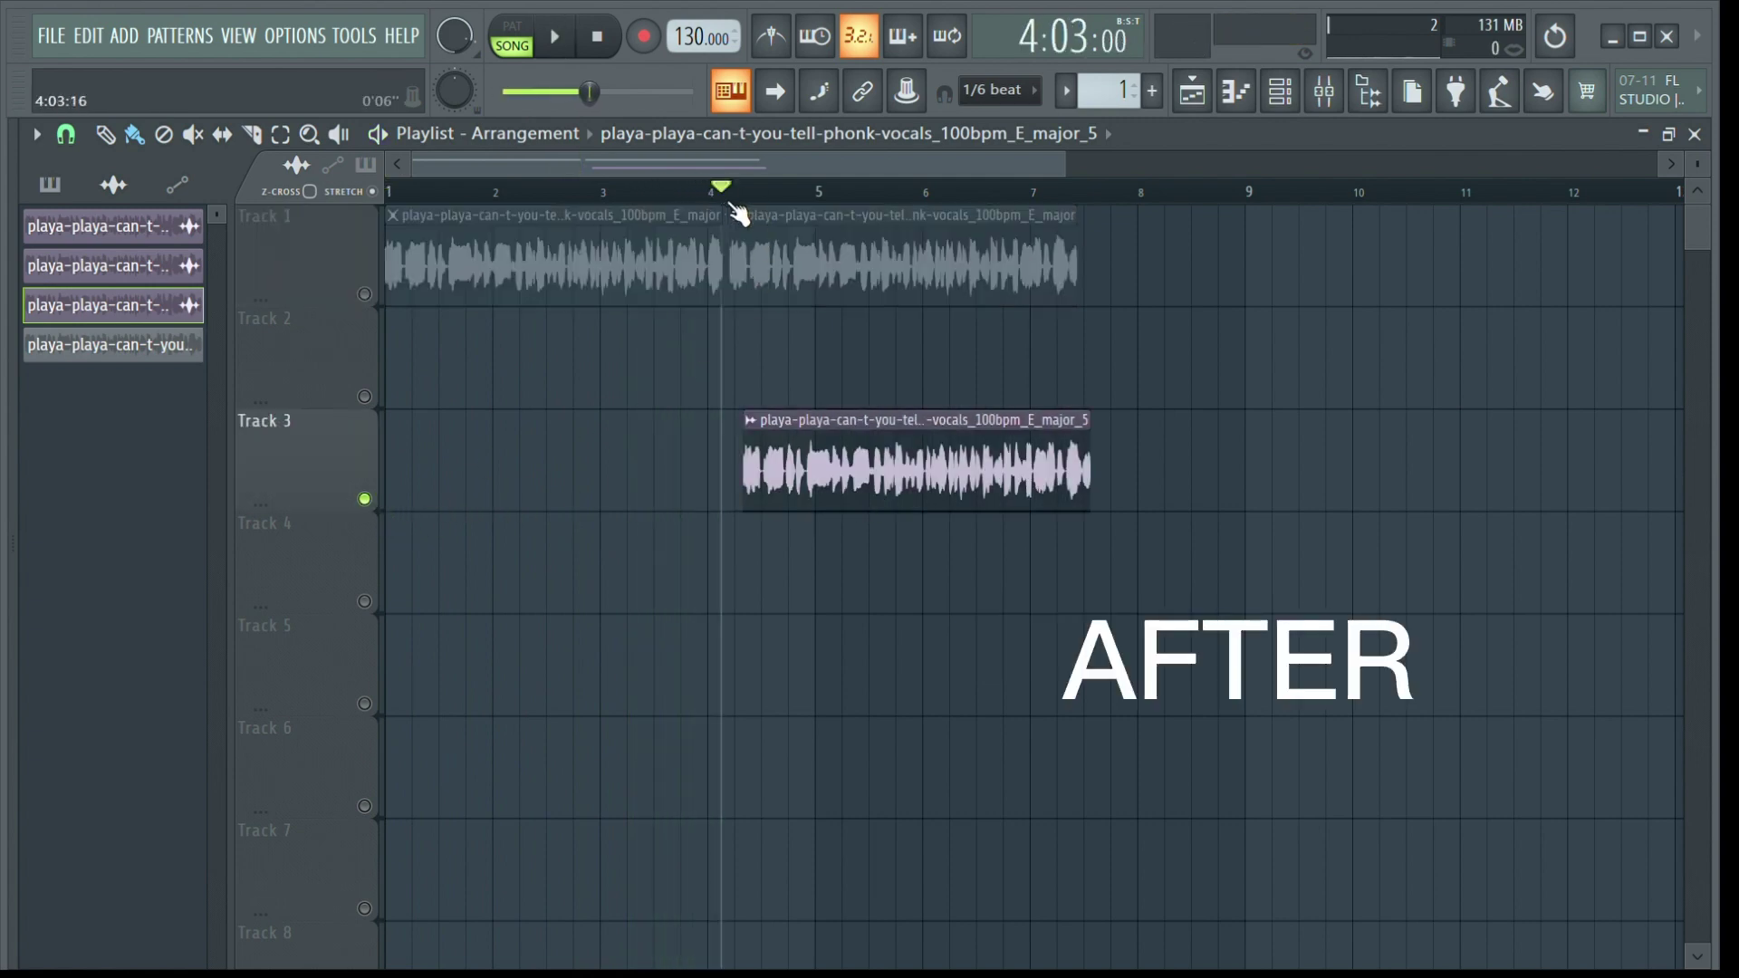
key(space)
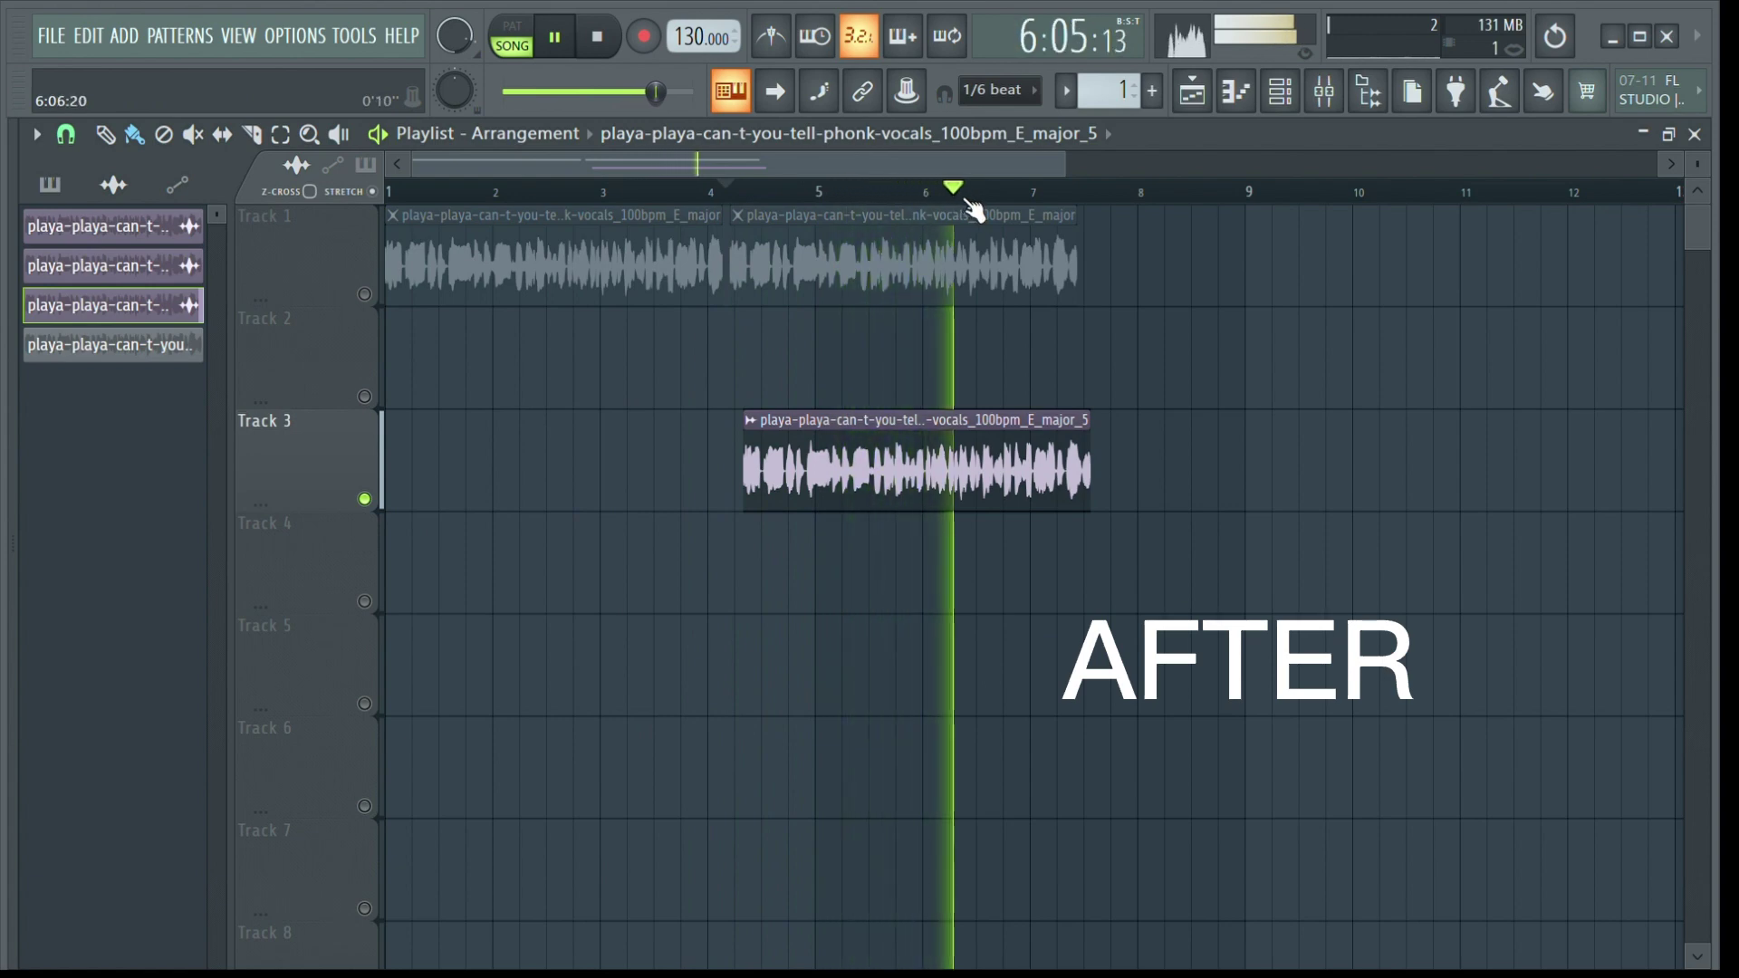
scroll(1005, 191, up, 3)
scroll(1024, 203, down, 2)
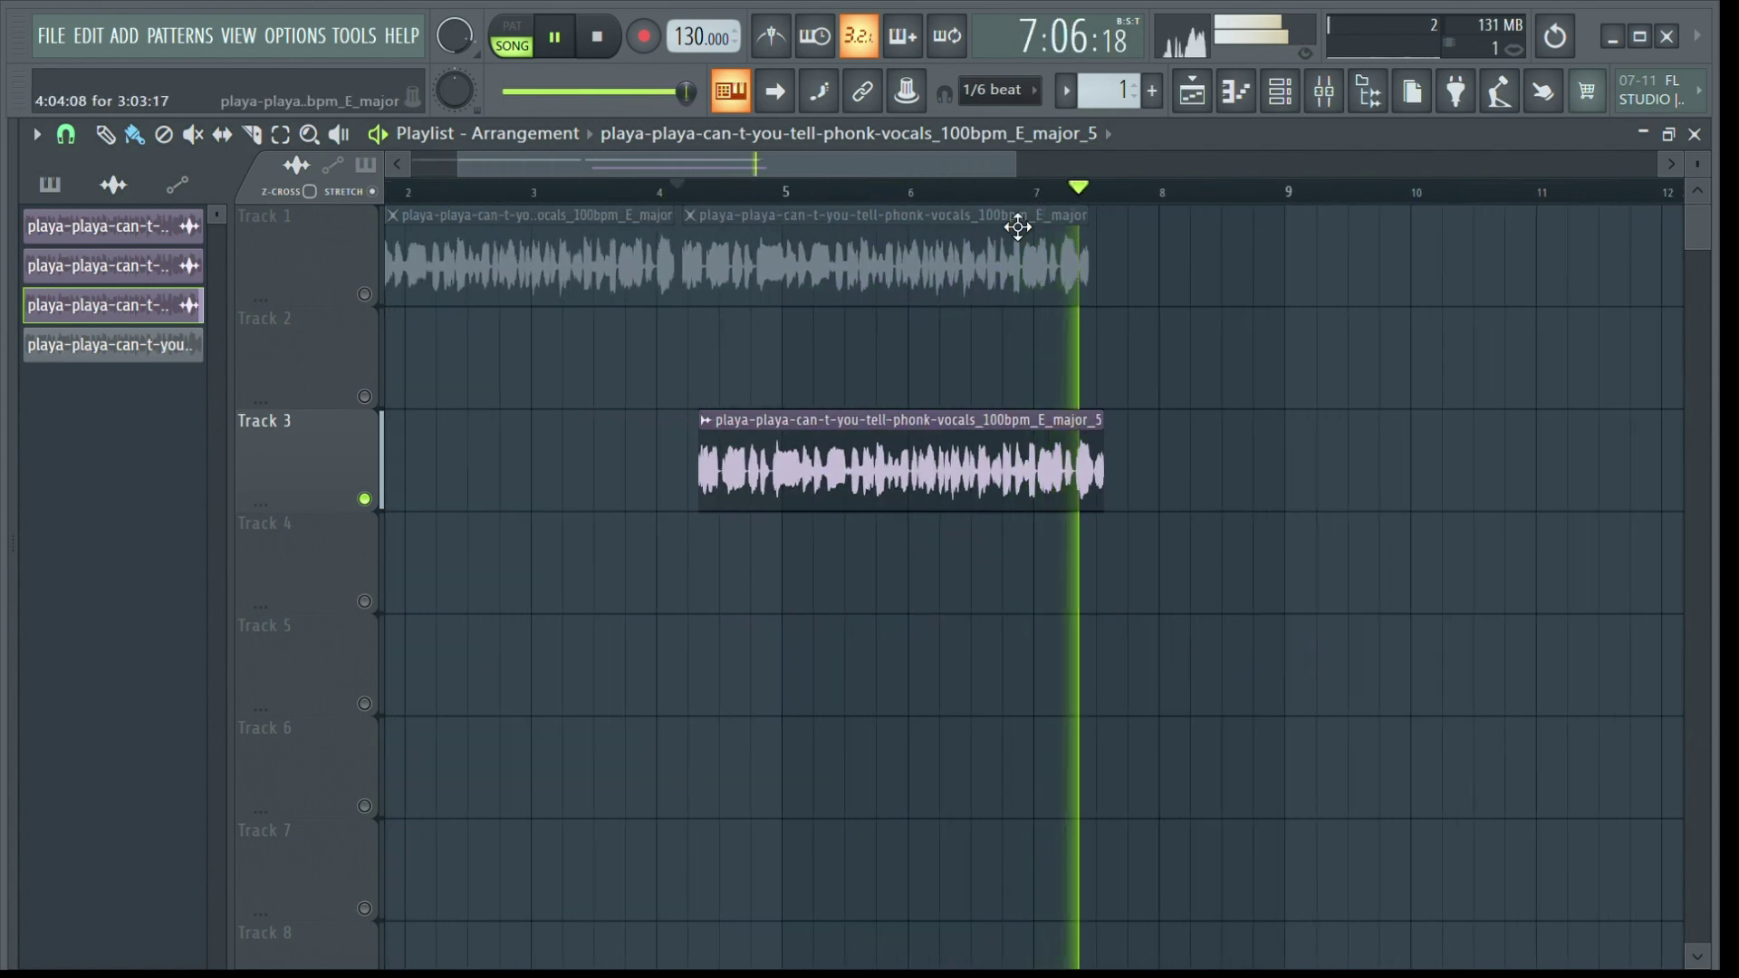
key(space)
Step: Replace the two original clips on Track 1 with the cleaned vocal clip, starting at bar 1, and unmute all playlist tracks
right_click(1042, 267)
right_click(666, 272)
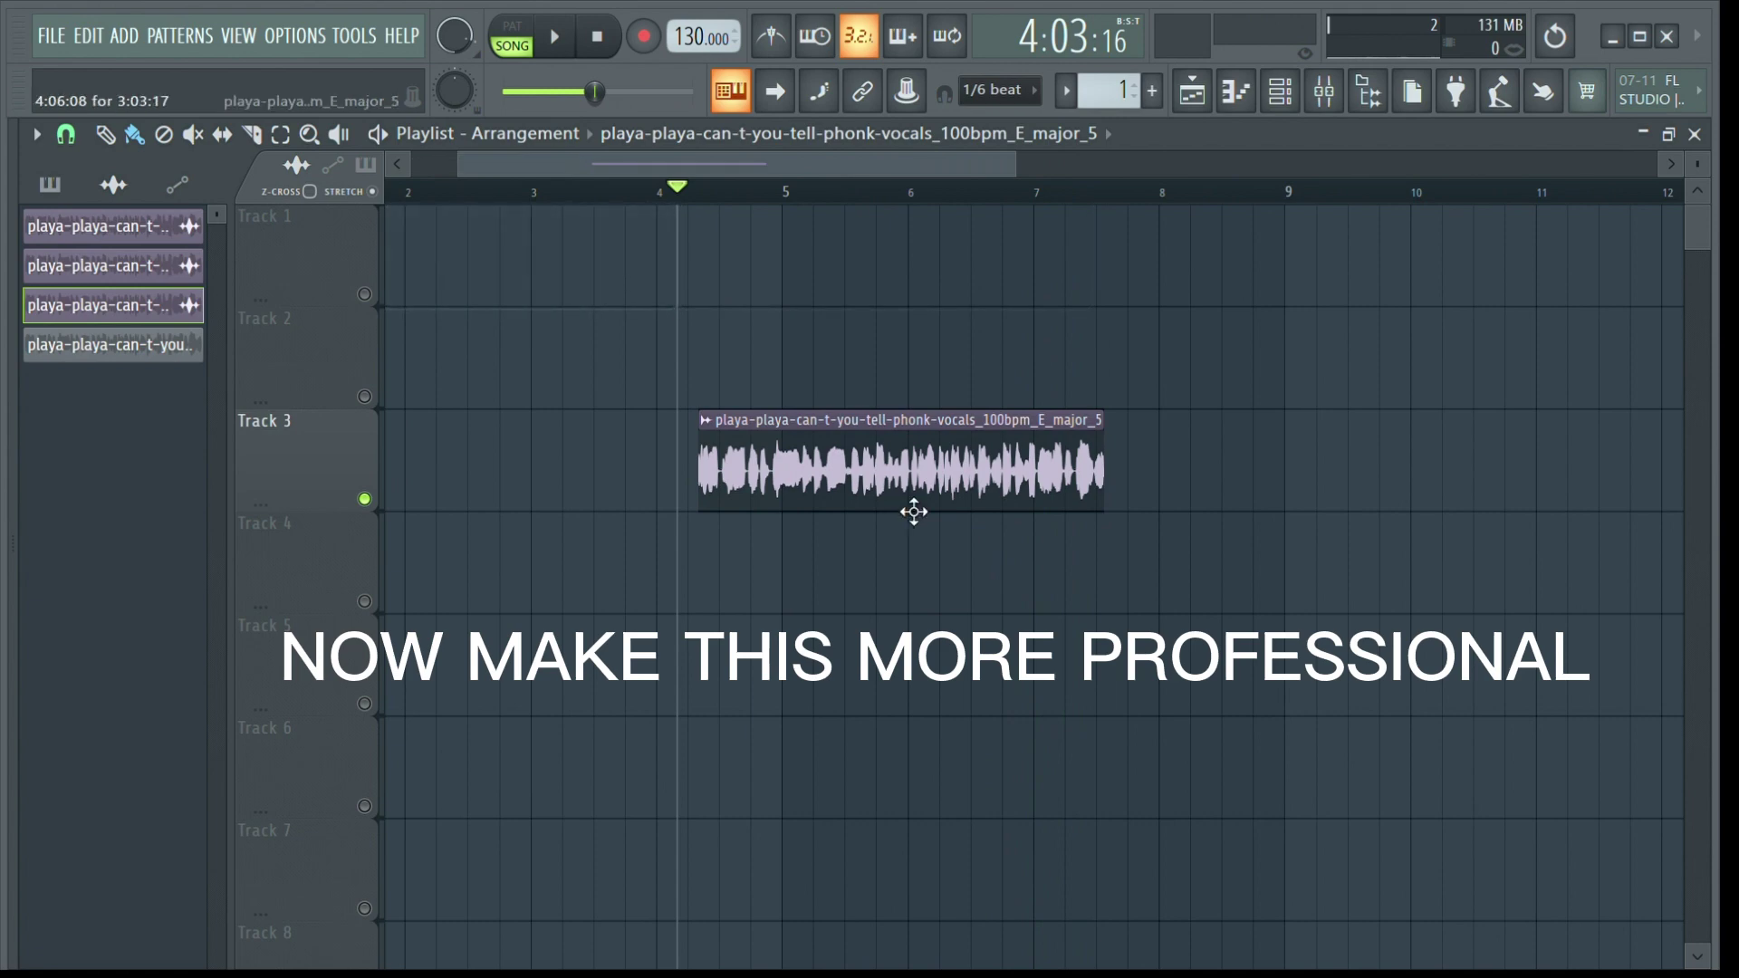
drag(914, 512, 511, 278)
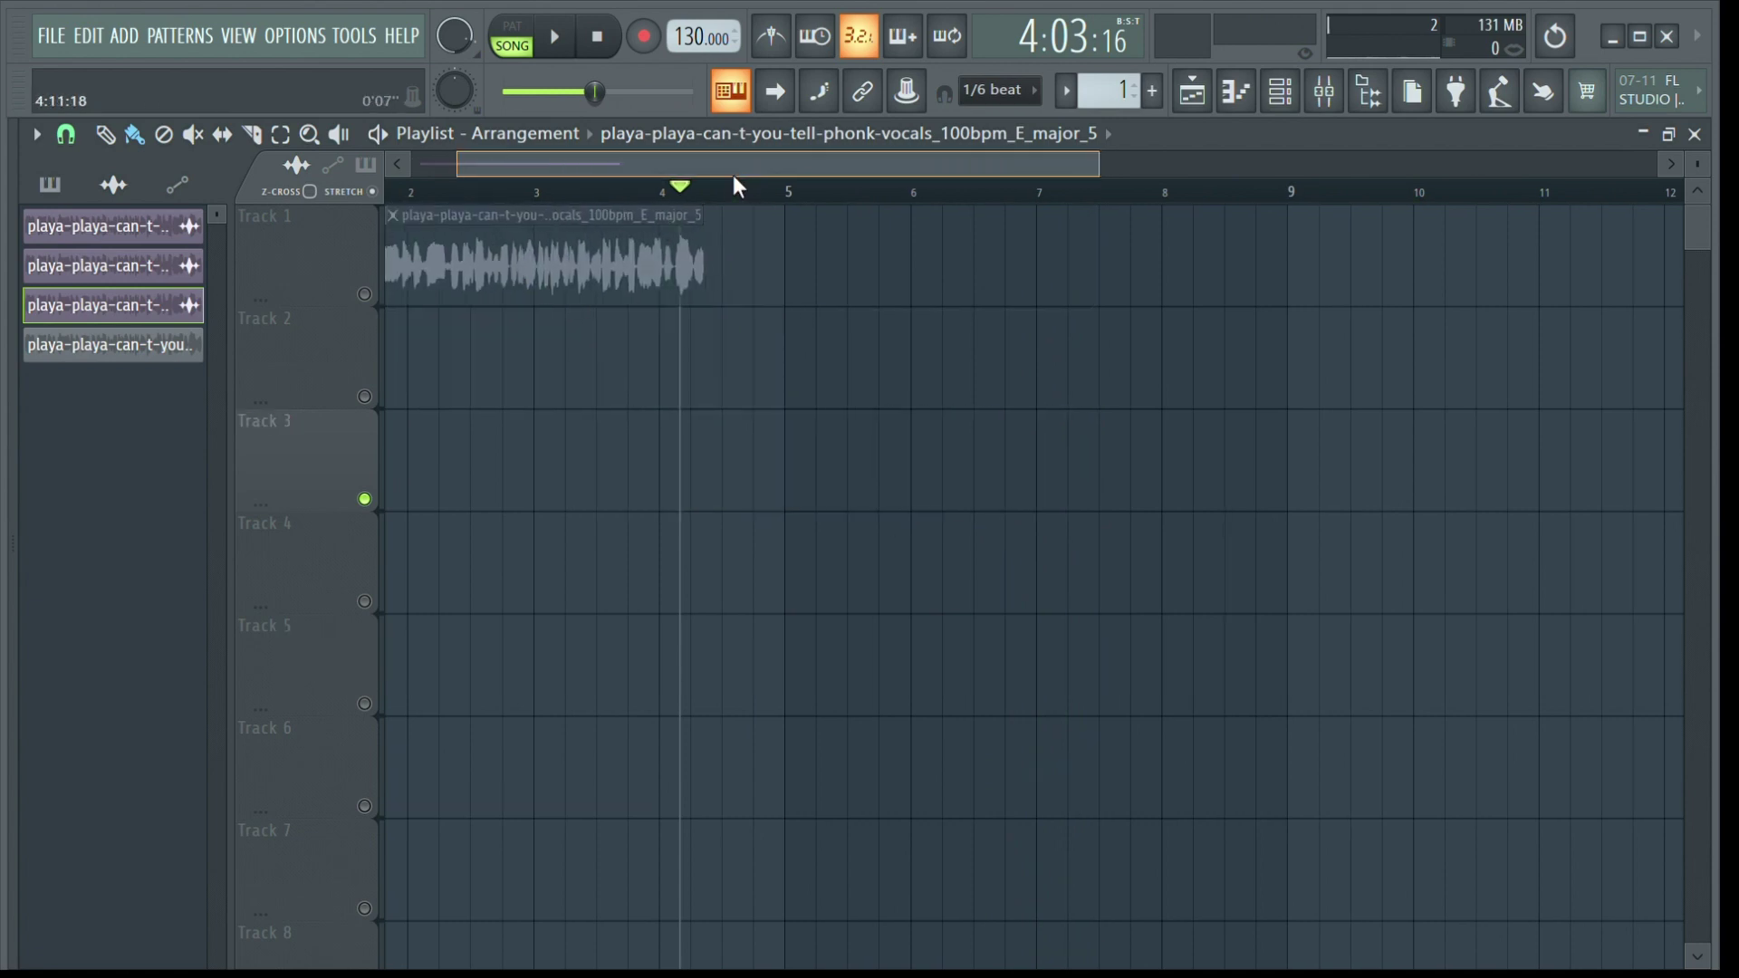
double_click(690, 224)
click(805, 254)
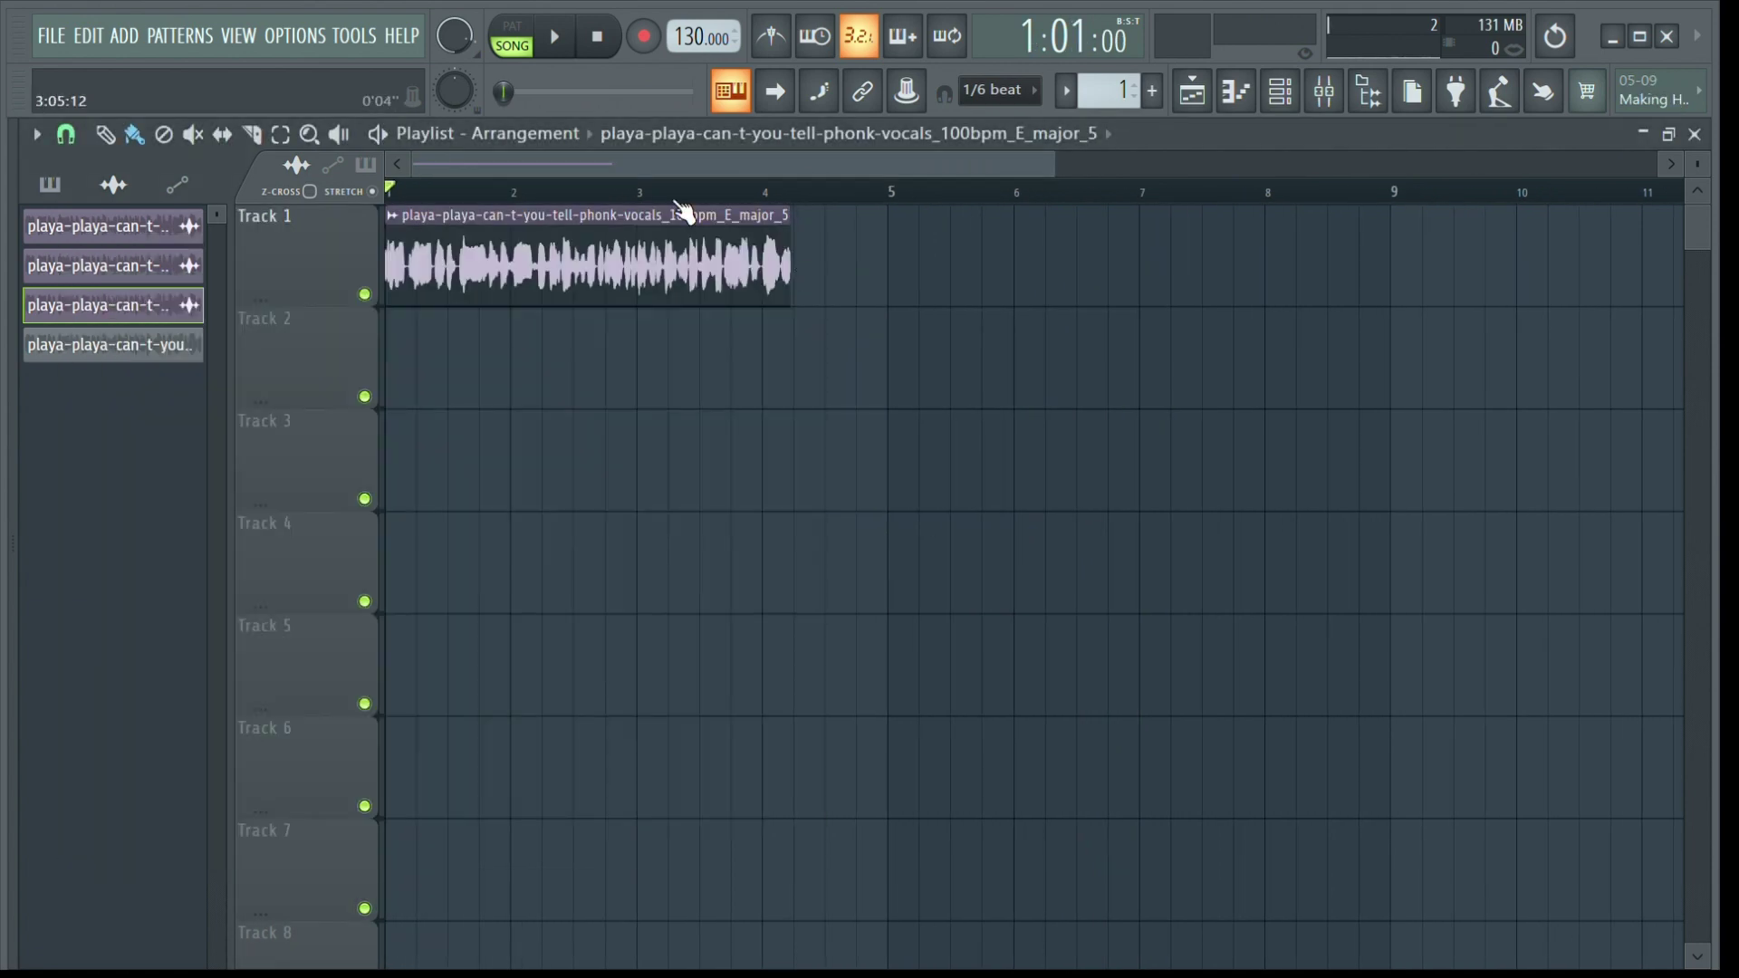
scroll(684, 213, up, 3)
scroll(724, 195, left, 3)
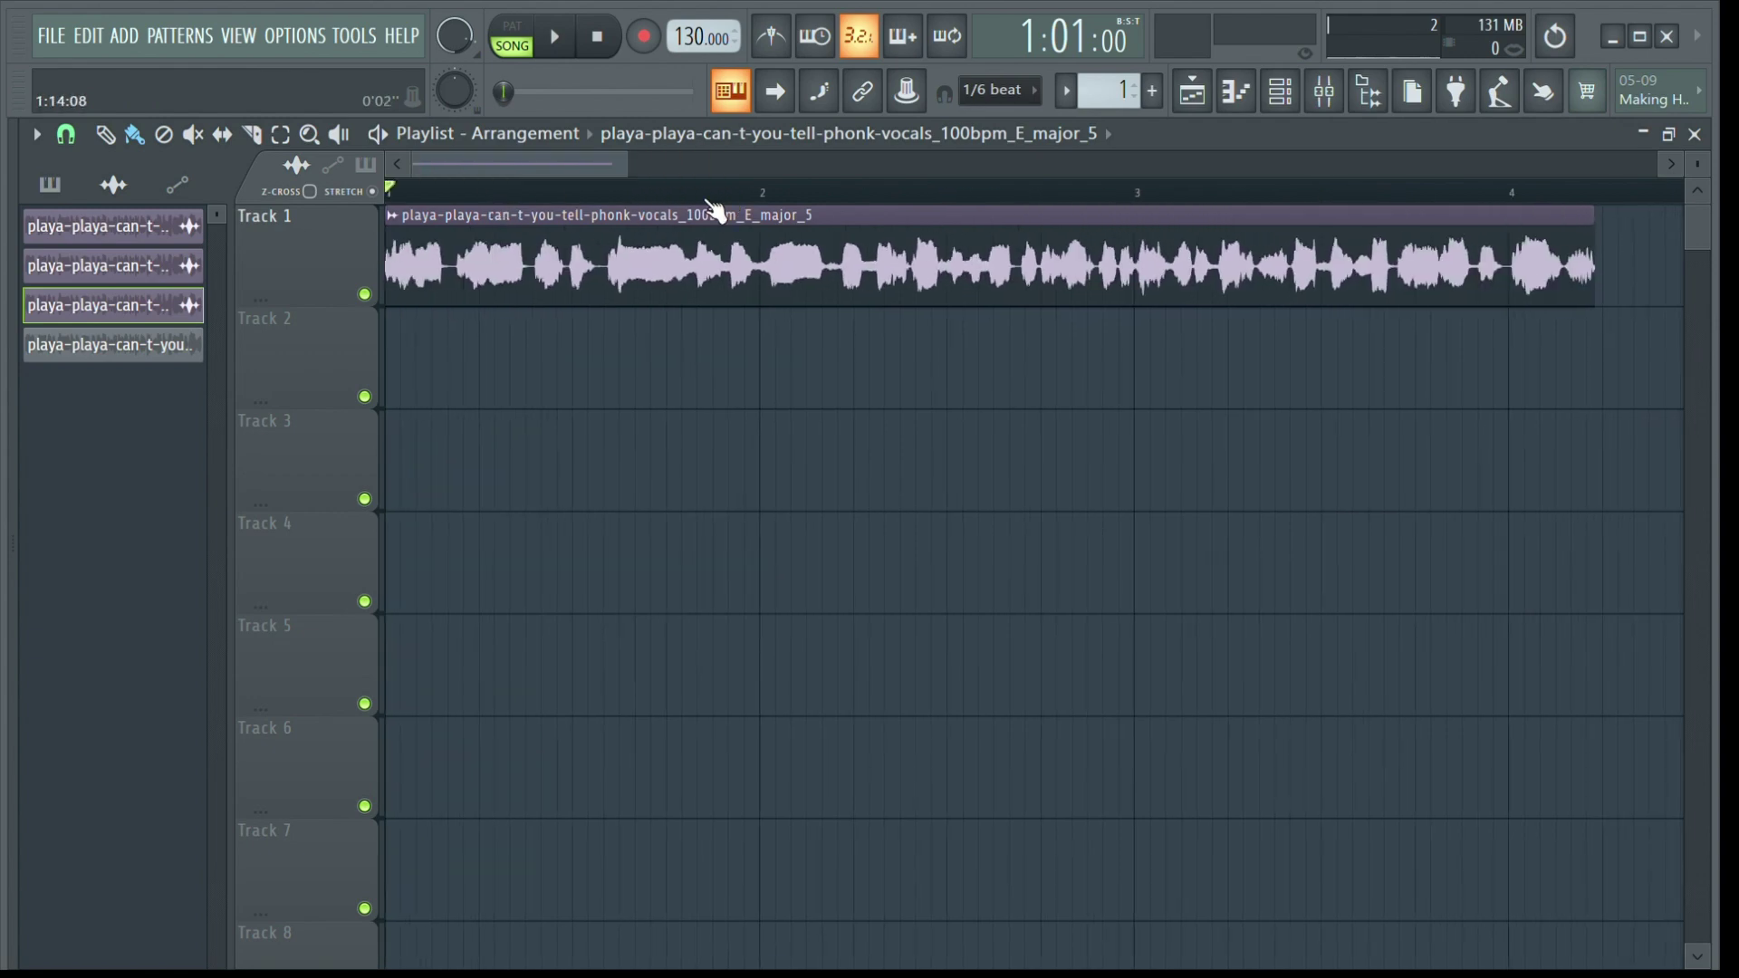
Step: Load Fruity parametric EQ 2 on mixer Insert 1 and shape band 1 as a steep high pass at about 72 Hz during playback
click(1324, 92)
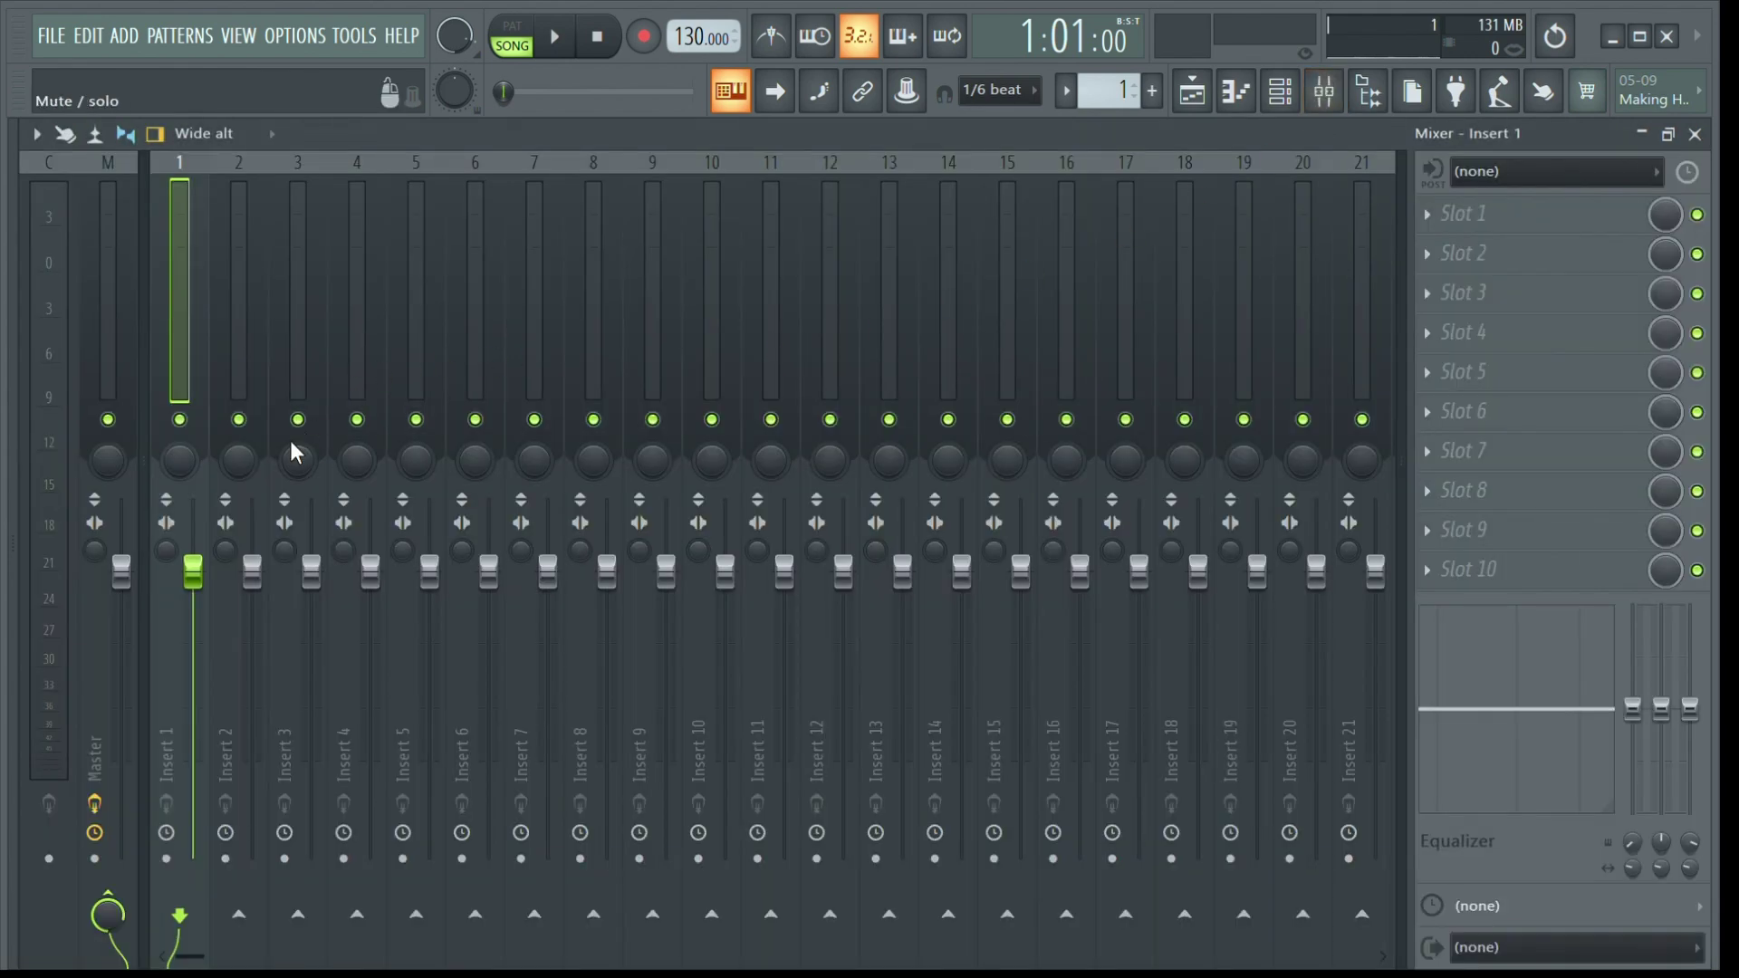
key(space)
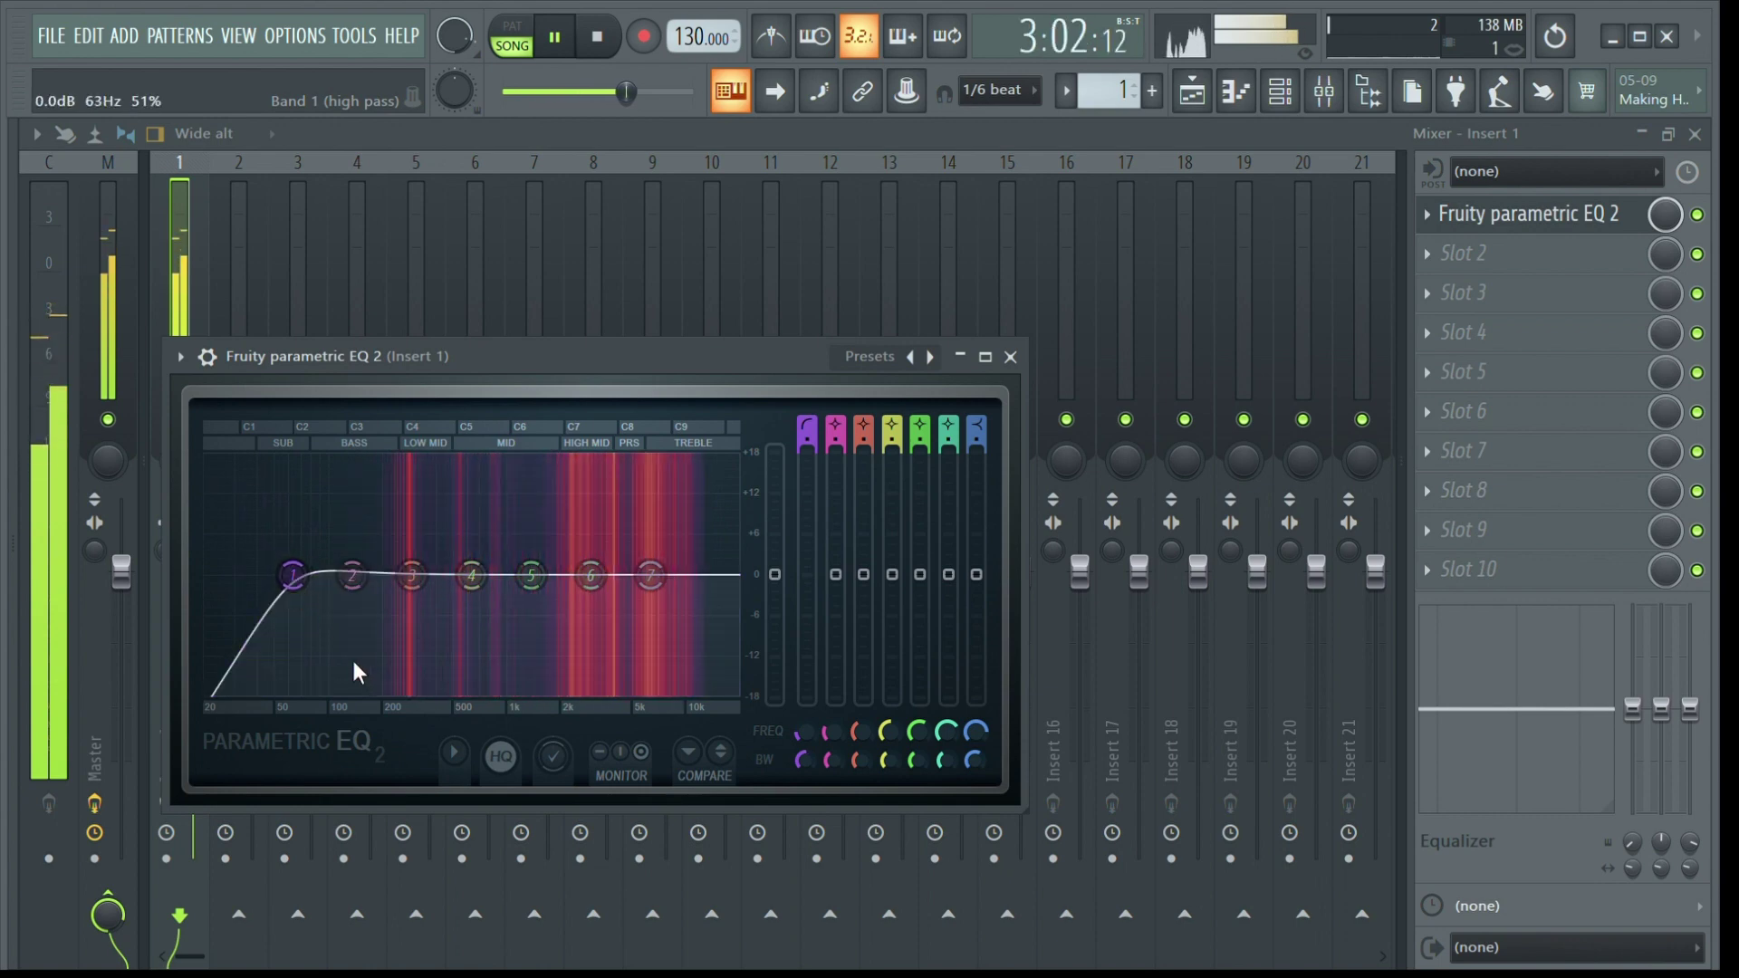
scroll(403, 673, up, 2)
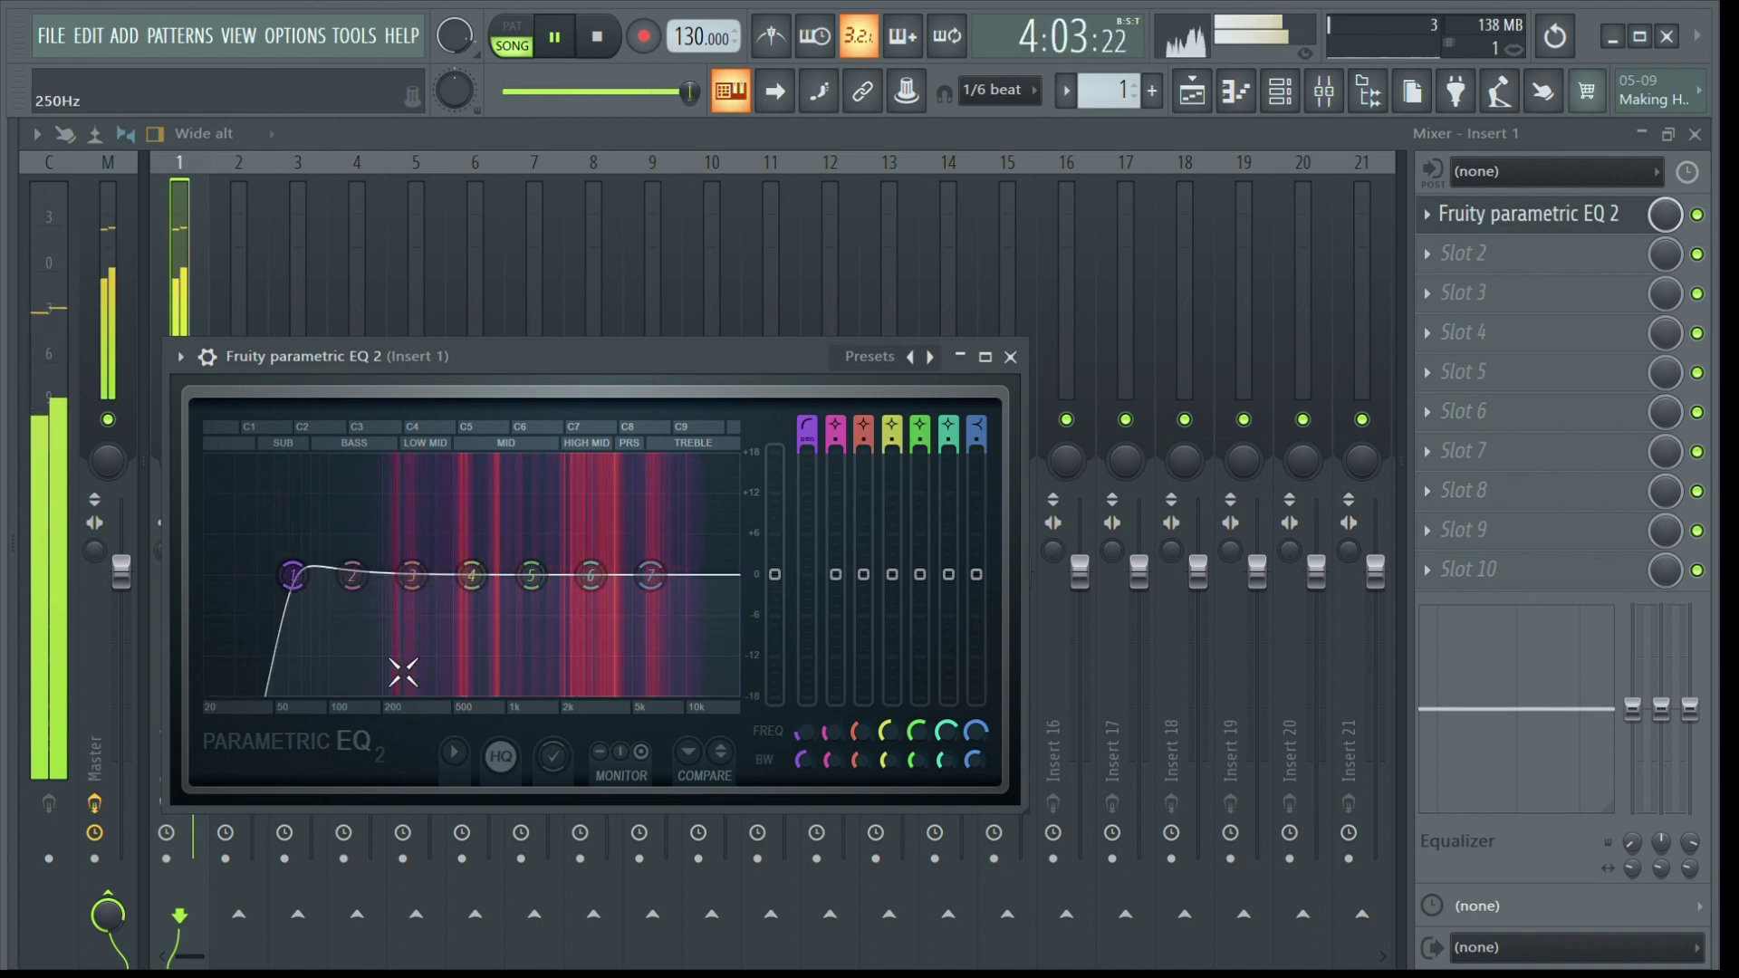
drag(303, 587, 312, 588)
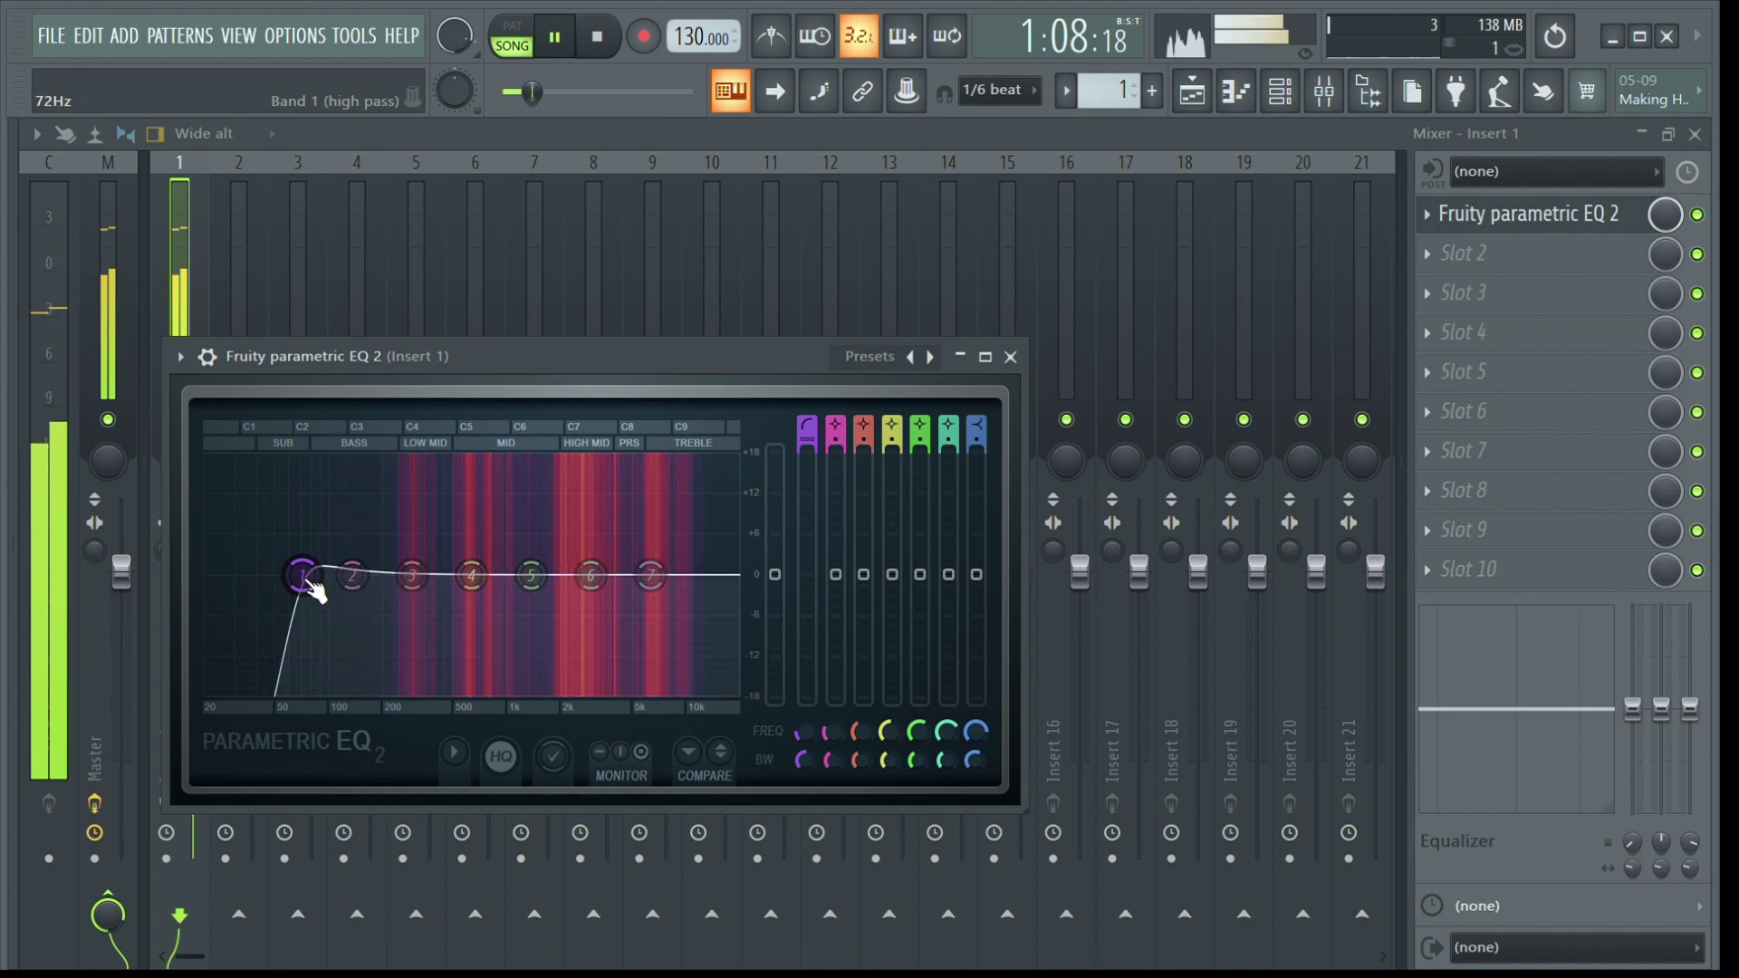
Step: Raise the equalizer's band 1 high-pass cutoff to slightly above 179 Hz
click(1011, 357)
click(1697, 134)
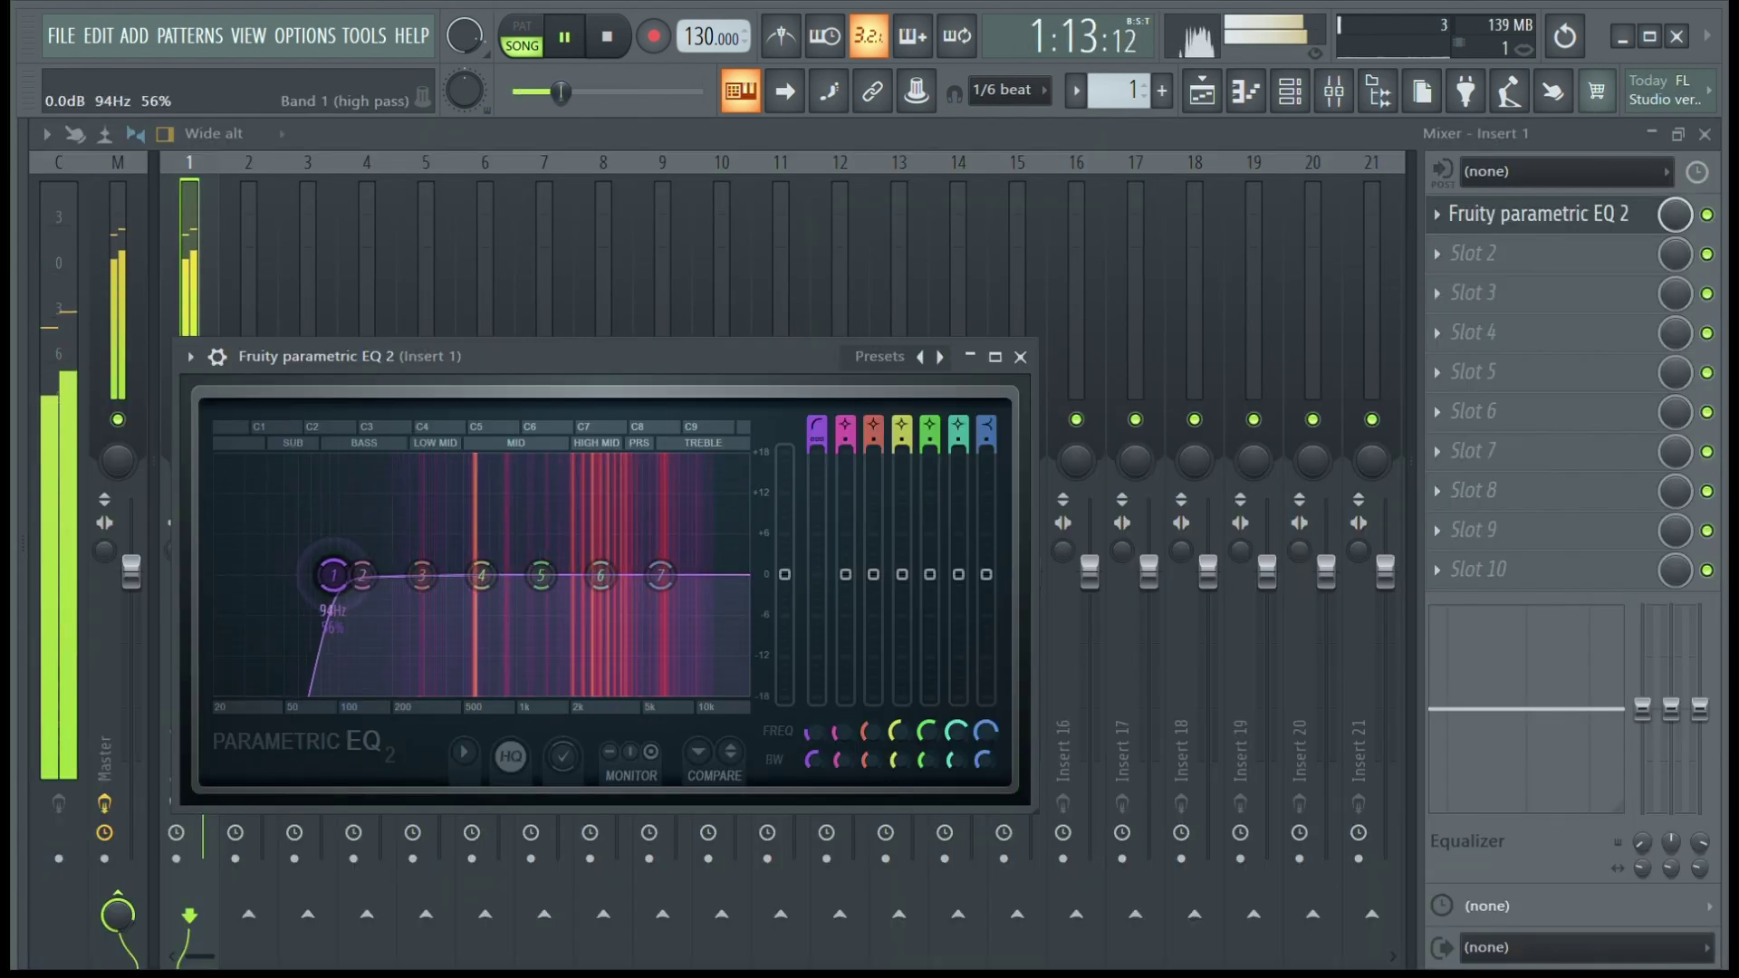
mouse_move(333, 575)
mouse_down()
mouse_move(513, 575)
mouse_move(280, 575)
mouse_move(362, 575)
mouse_up()
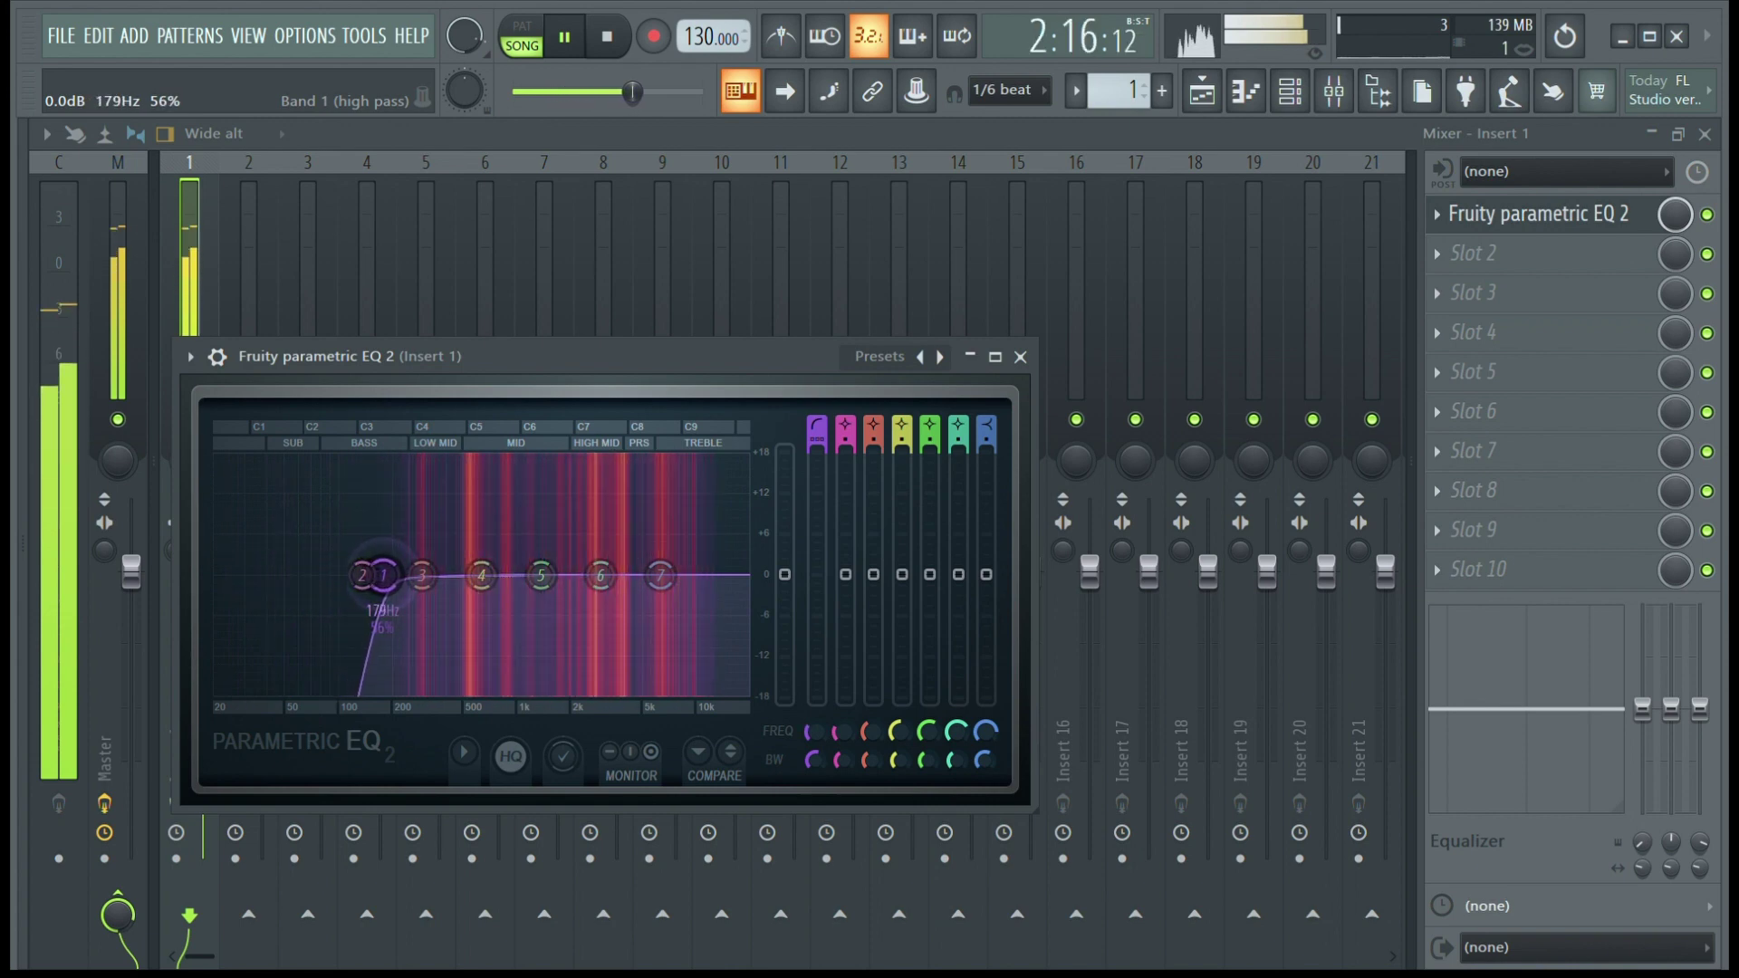
drag(384, 575, 390, 575)
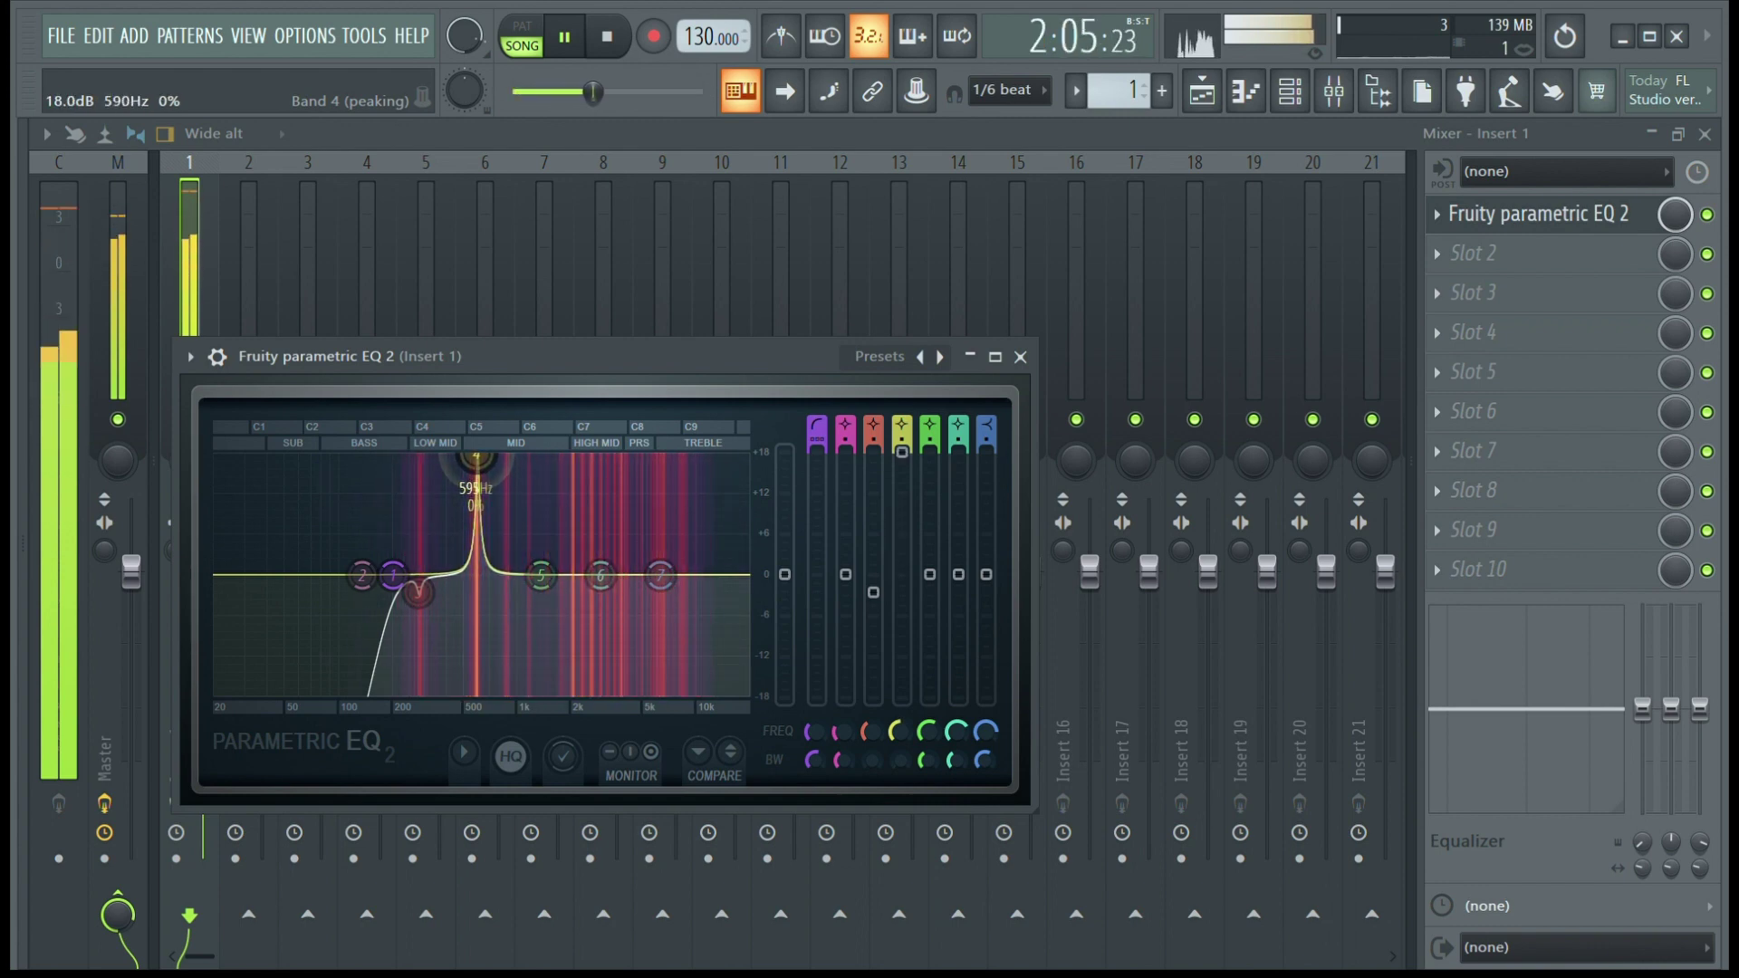
Step: Make slight narrow cuts with band 4 near 590 Hz and band 5 between 500 Hz and 1 kHz
drag(902, 450, 902, 592)
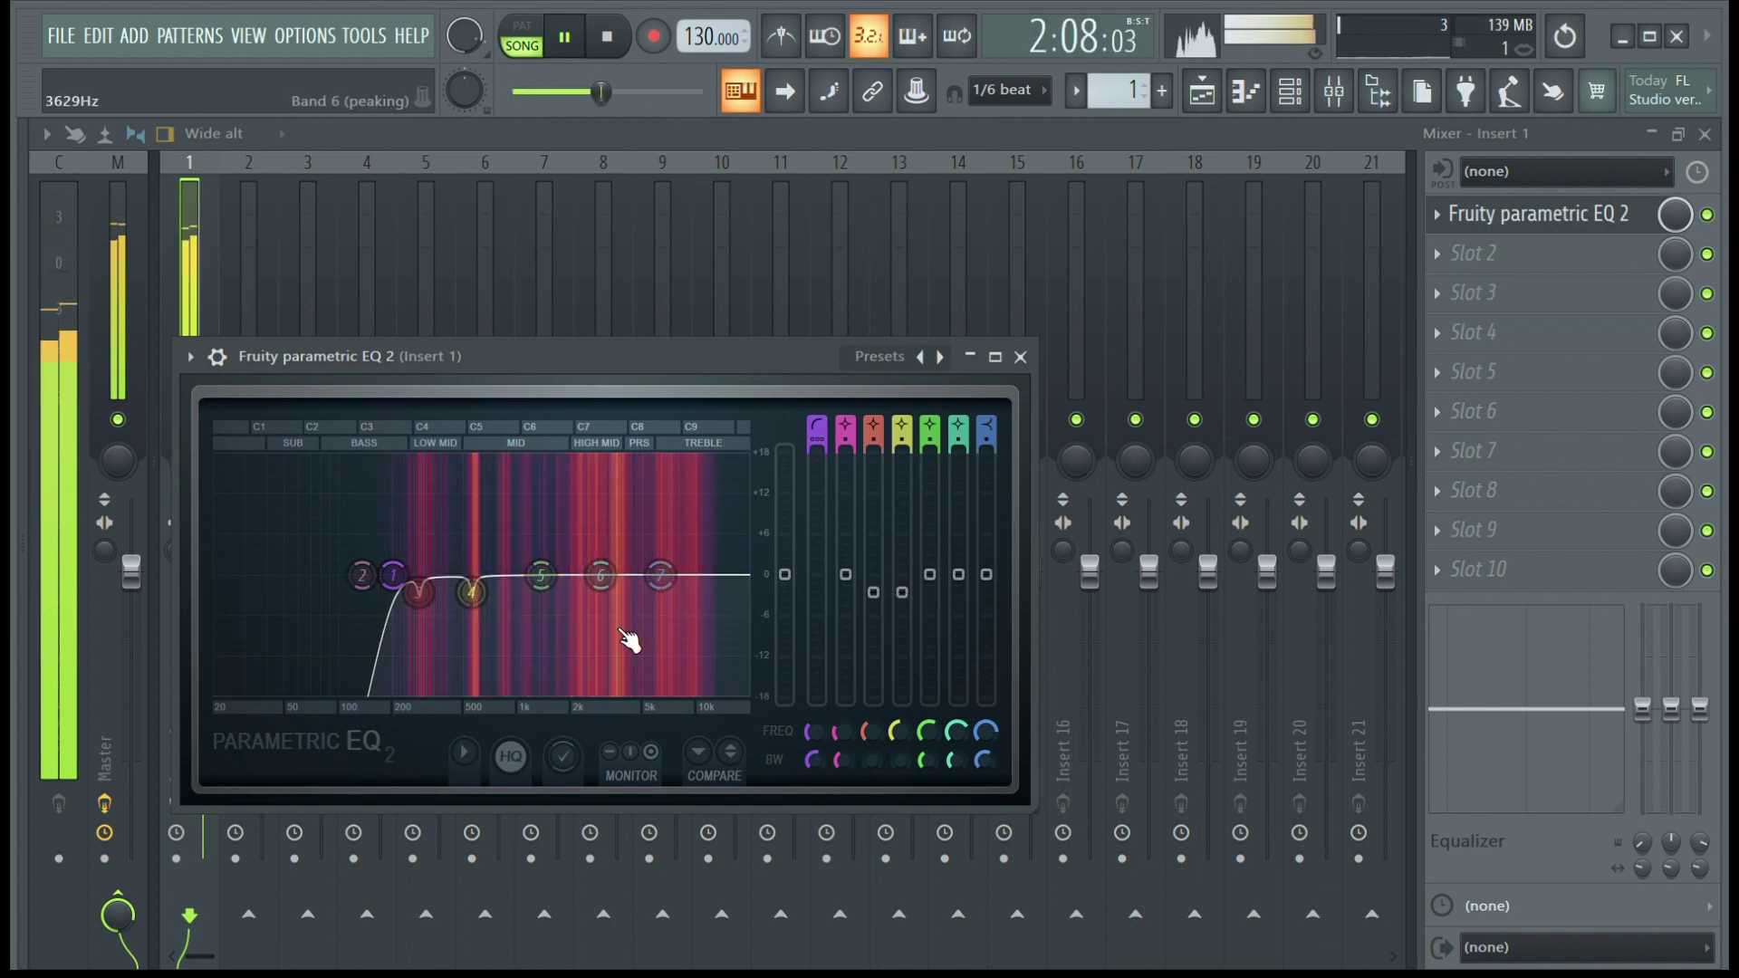
drag(540, 574, 506, 458)
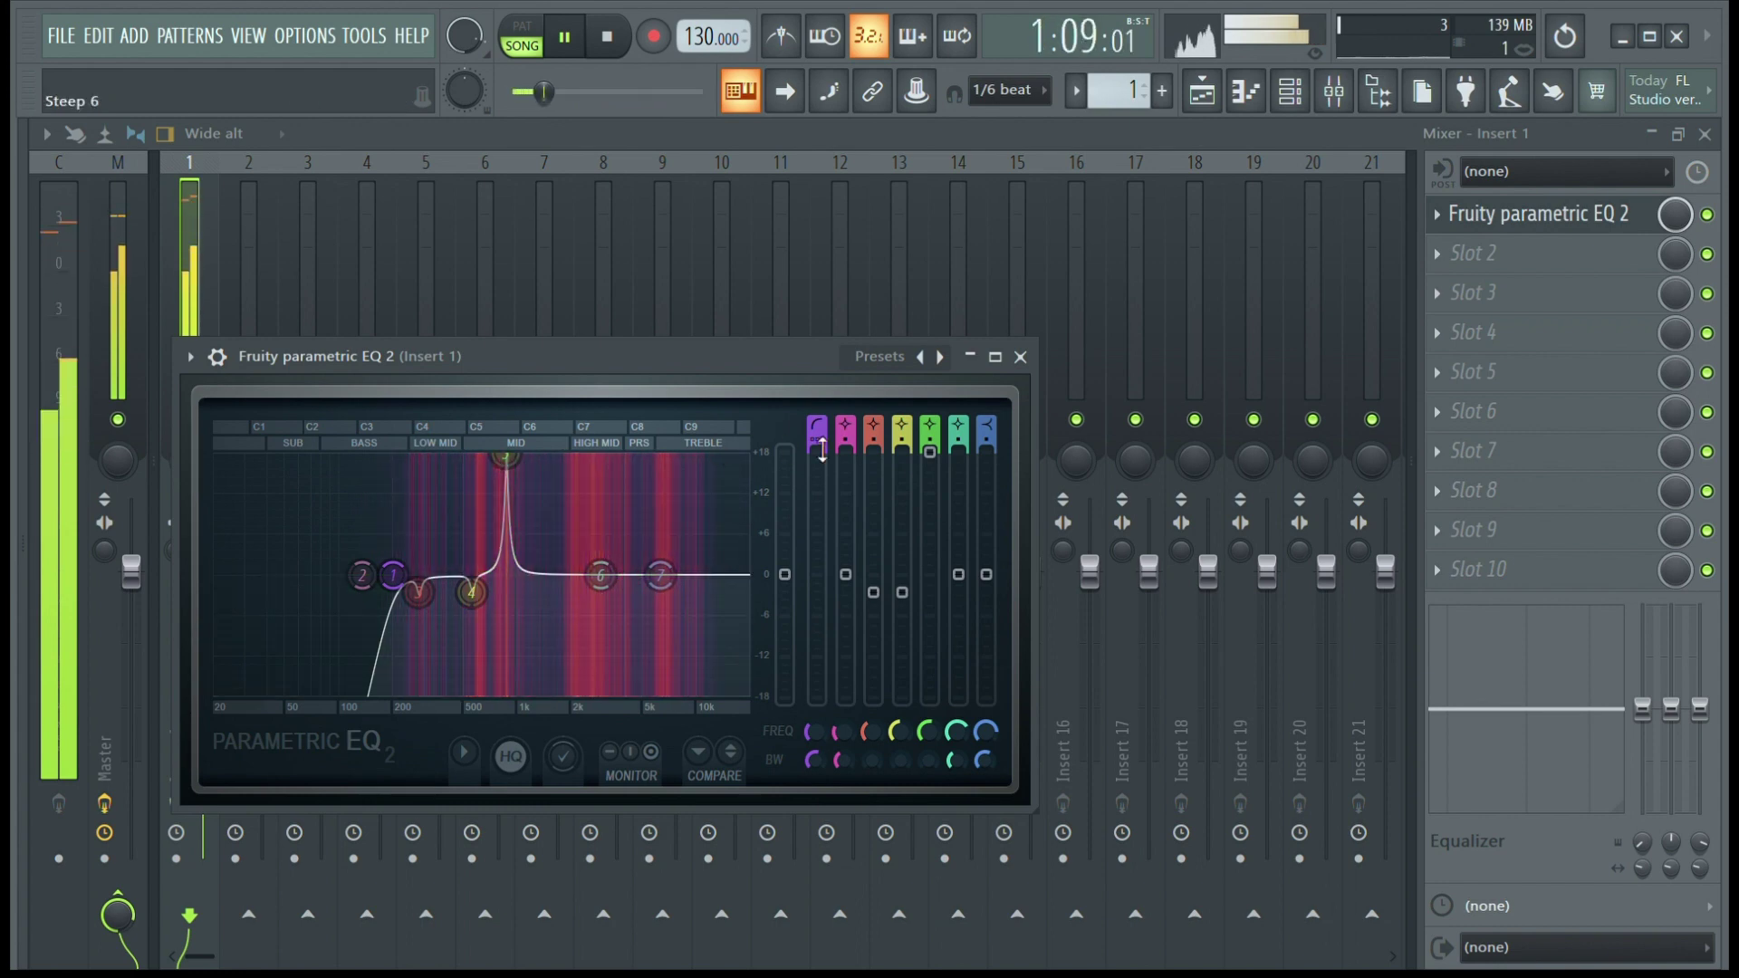
drag(929, 452, 929, 596)
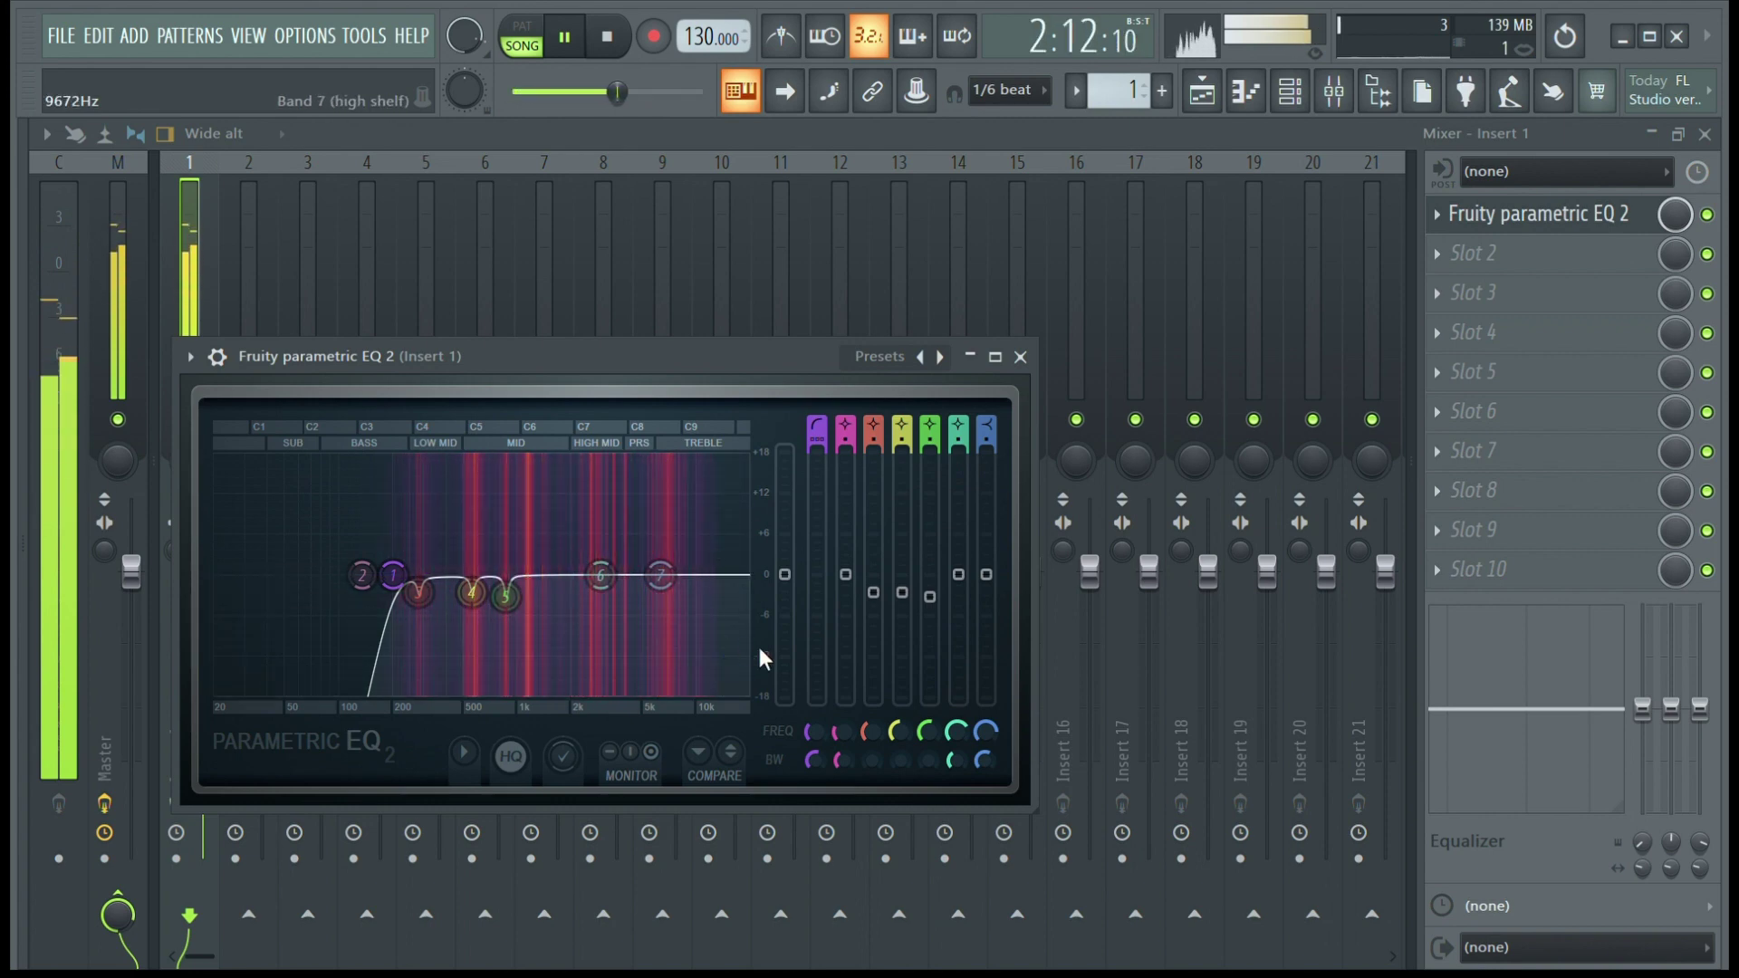
Step: Set band 7 to a low pass slightly above 10 kHz and adjust peaking band 6 near 3 kHz, closing the equalizer
scroll(755, 641, down, 1)
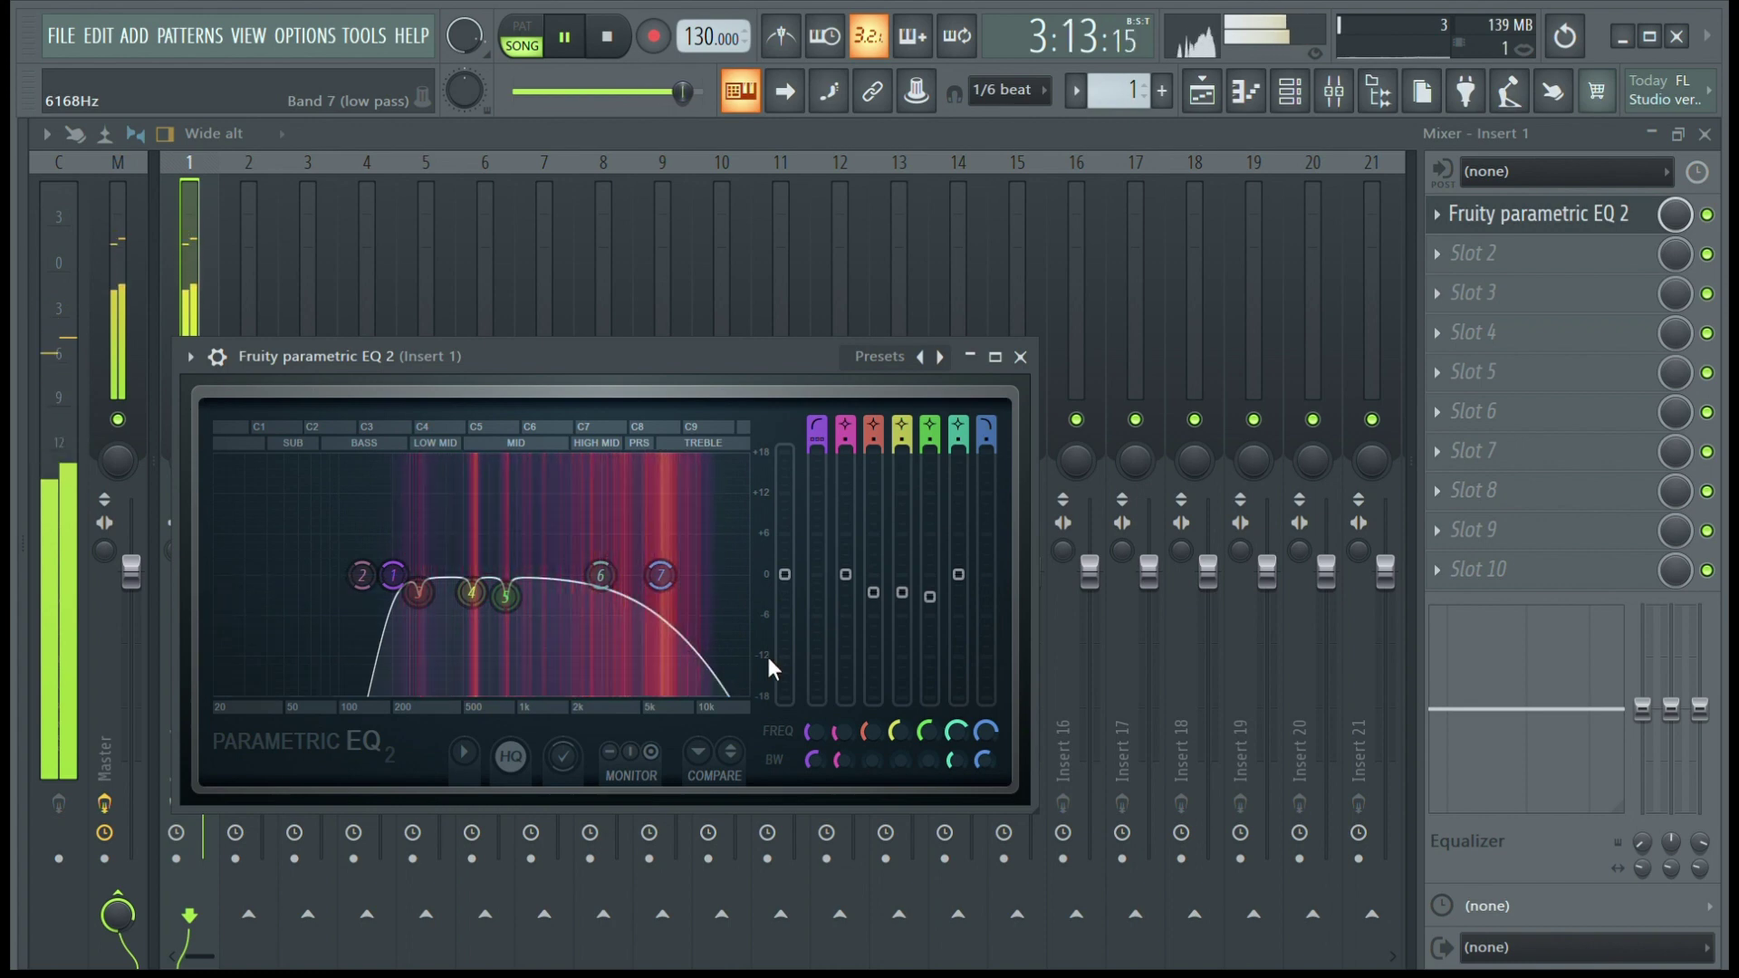
drag(662, 576, 724, 575)
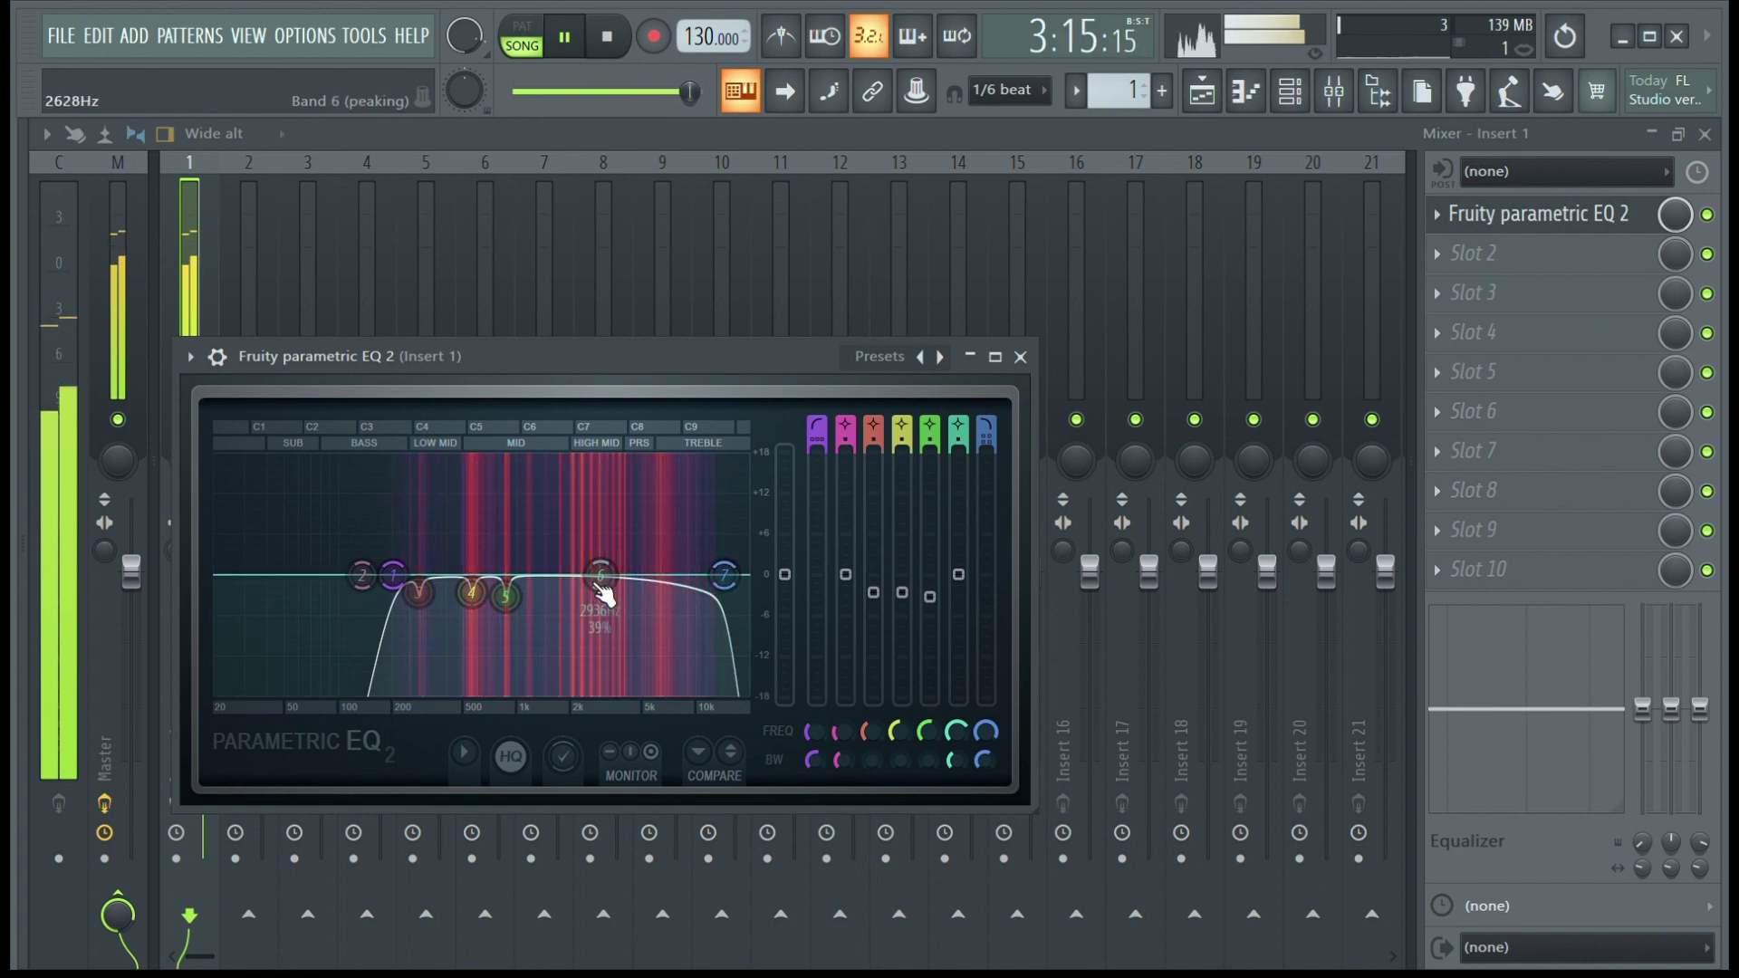
mouse_move(601, 575)
mouse_down()
mouse_move(593, 596)
mouse_move(554, 601)
mouse_move(630, 593)
mouse_move(555, 586)
mouse_move(574, 531)
mouse_move(630, 494)
mouse_move(618, 590)
mouse_up()
click(1020, 357)
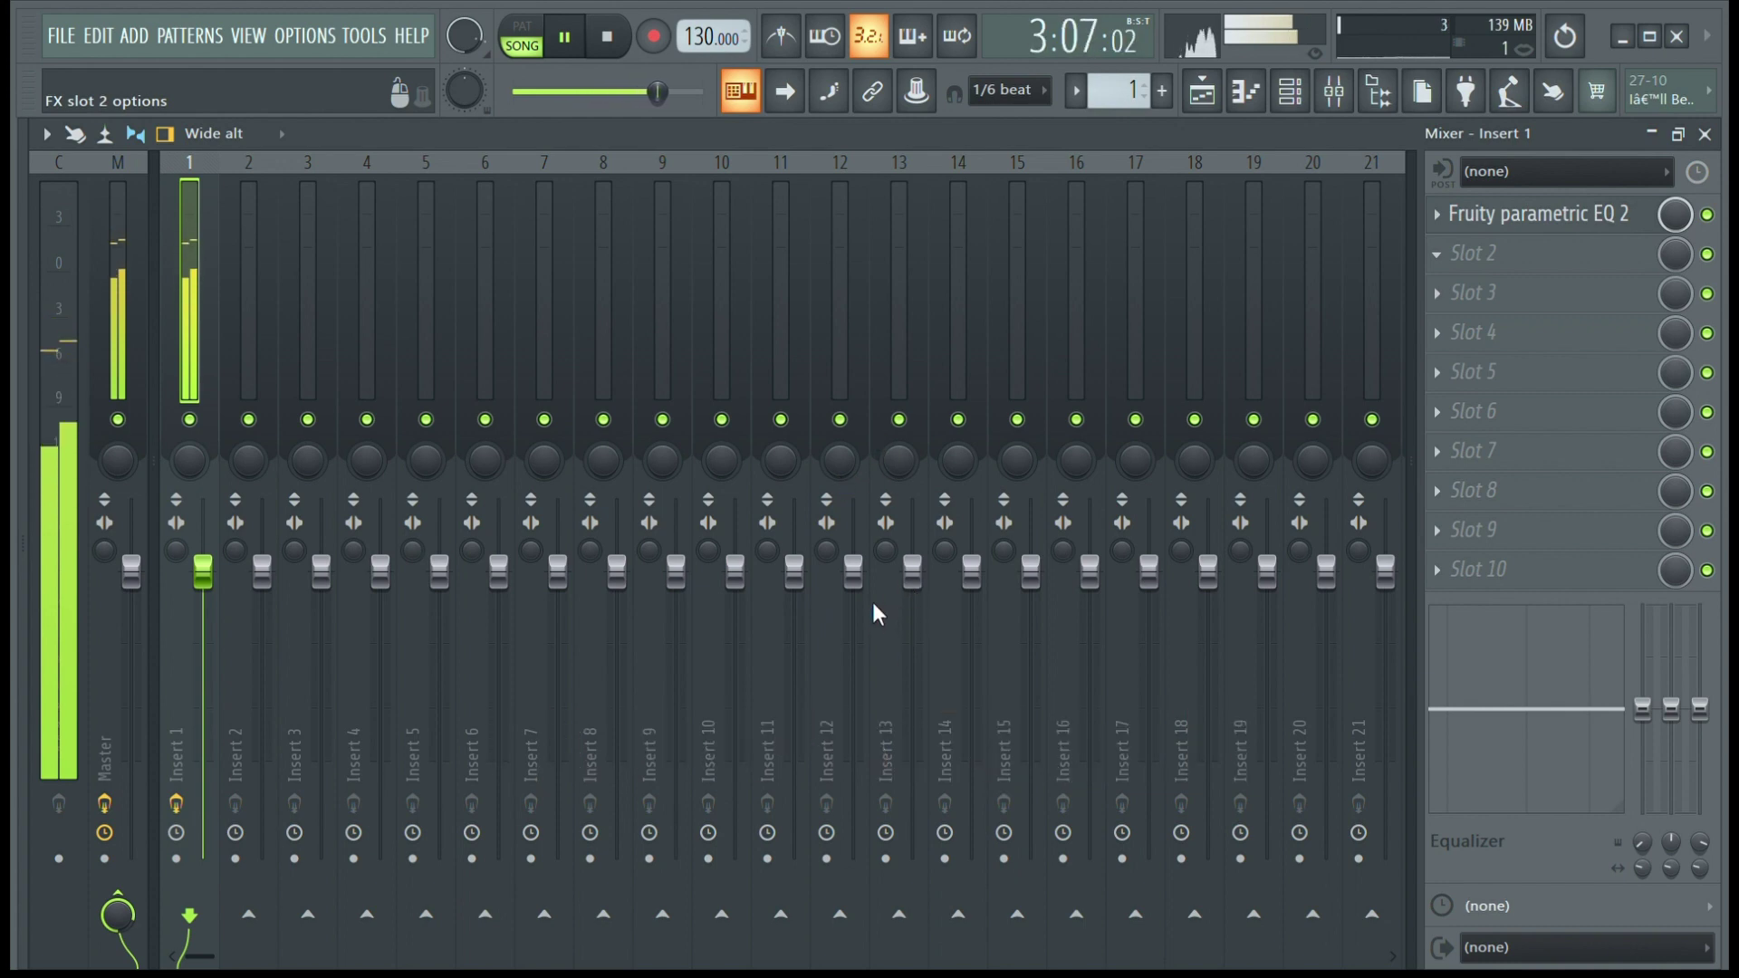
Step: Load Fruity Limiter in slot 2, switch it to compressor mode and lower the threshold slightly during playback, closing the plugin
drag(682, 430, 771, 374)
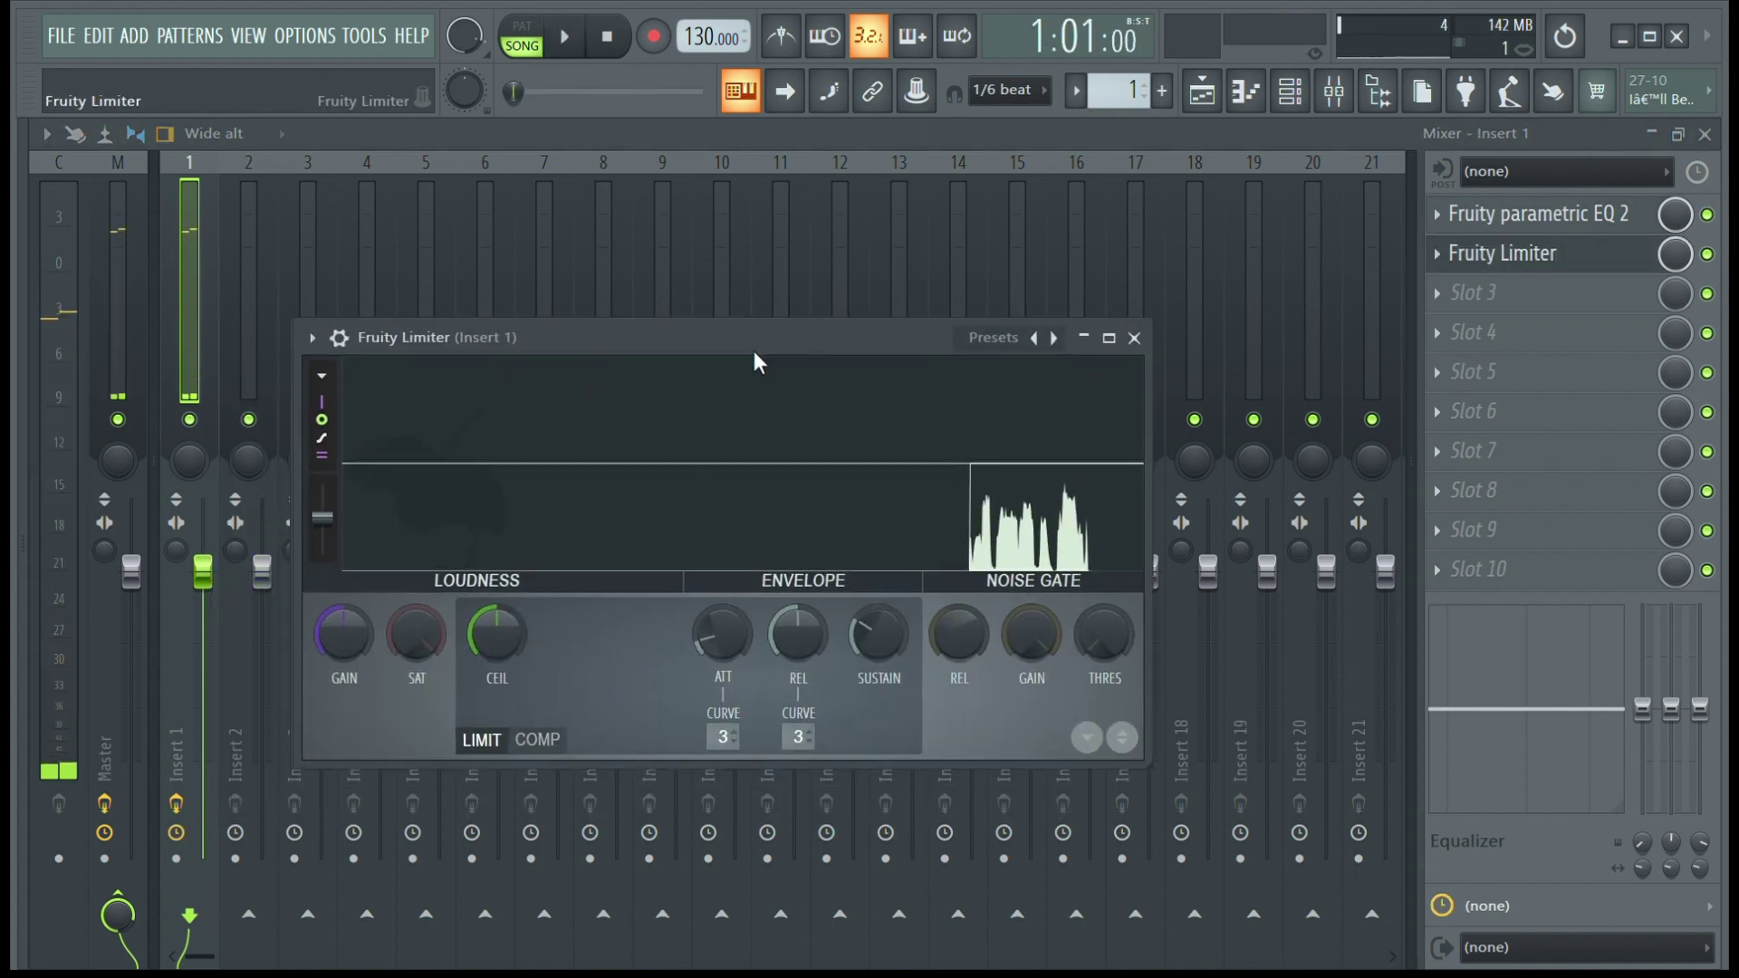
click(539, 737)
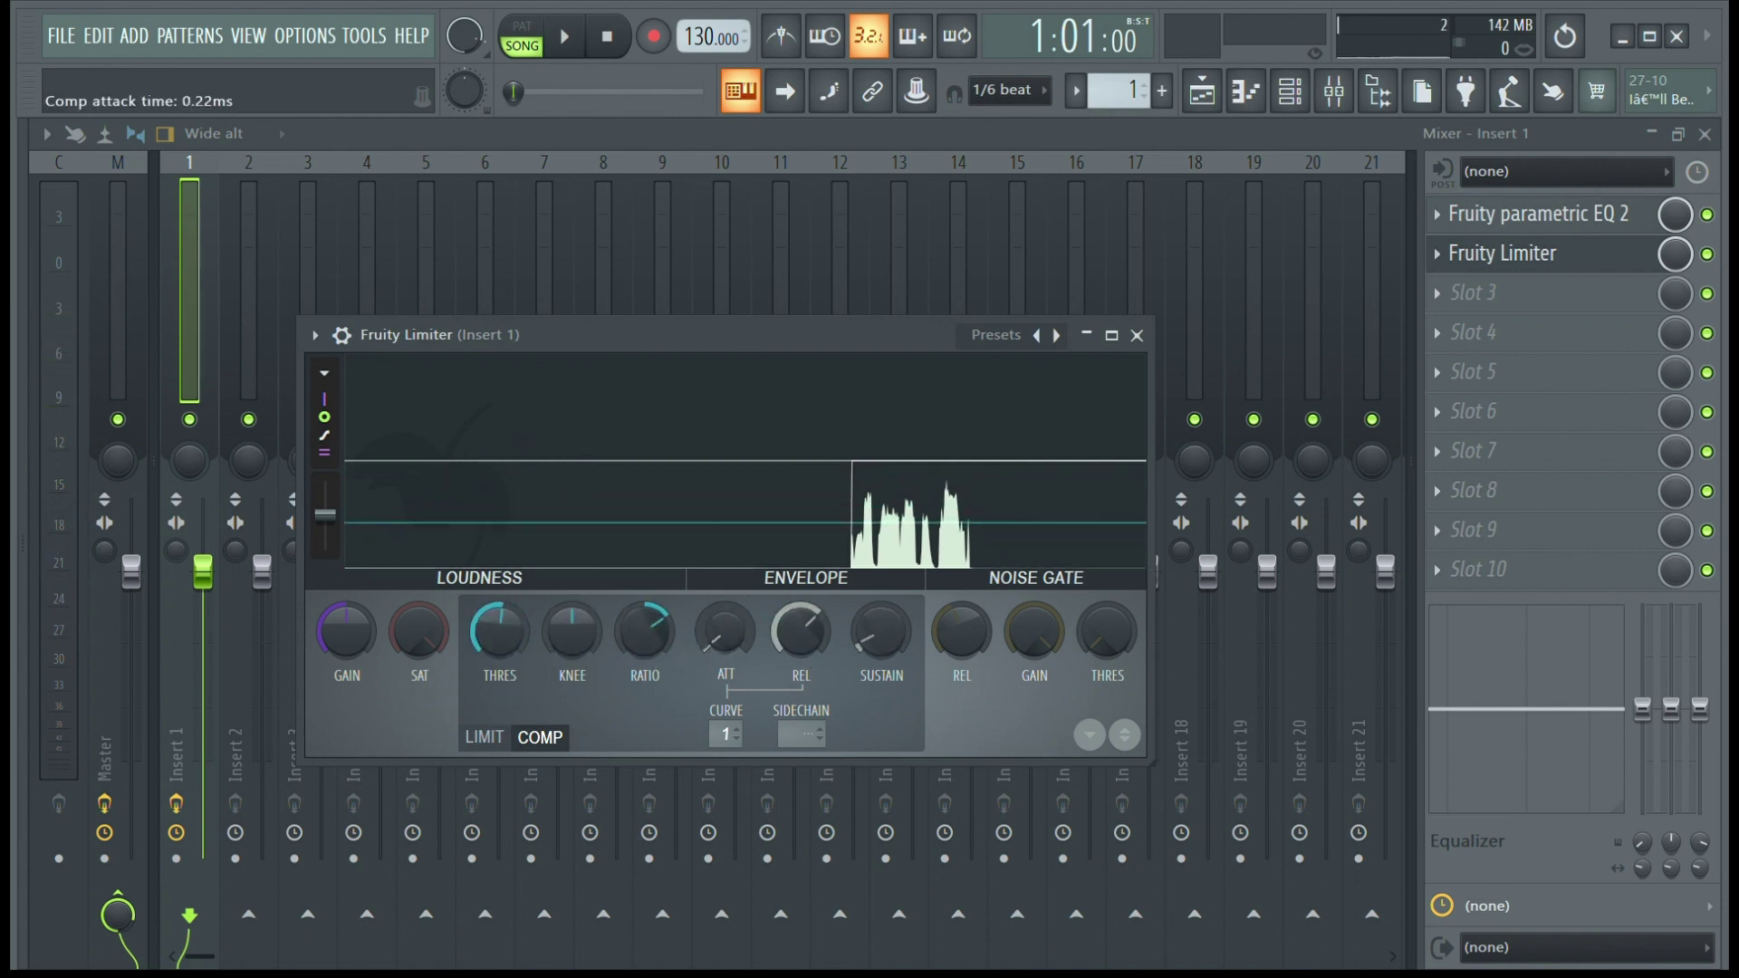
key(space)
drag(495, 632, 494, 670)
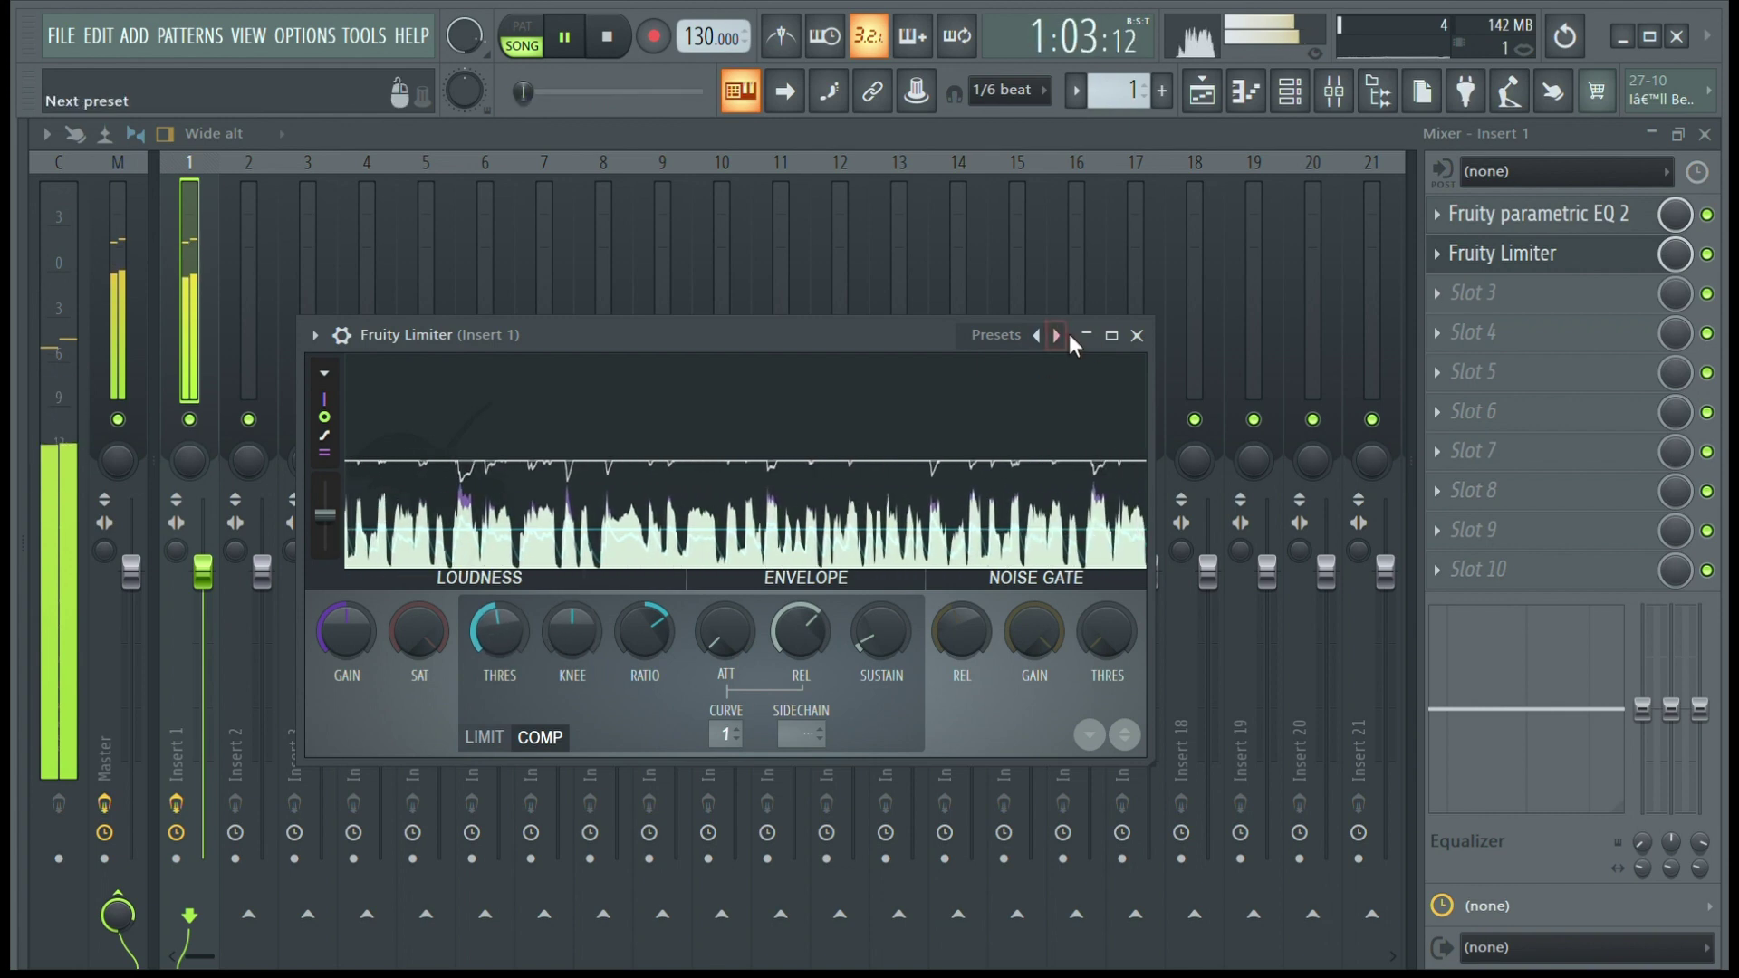
click(1137, 336)
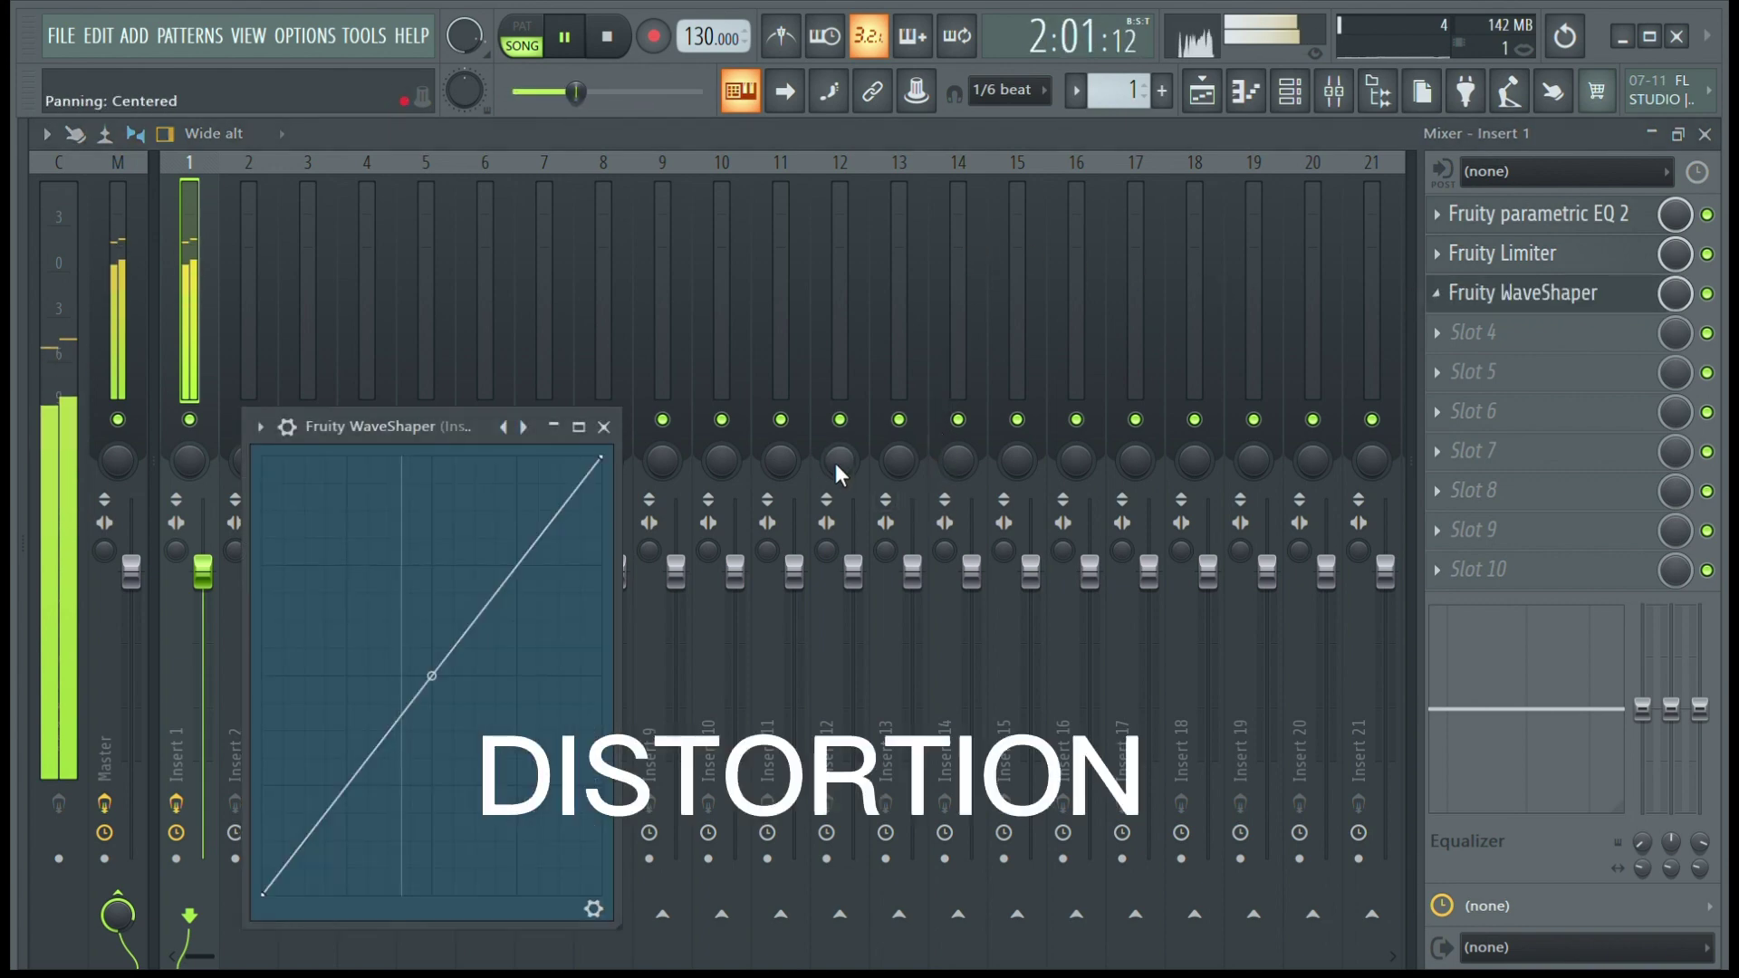
Step: Load Fruity WaveShaper in slot 3 and bend its curve gently upward to about 4% tension for light distortion
drag(453, 433, 801, 412)
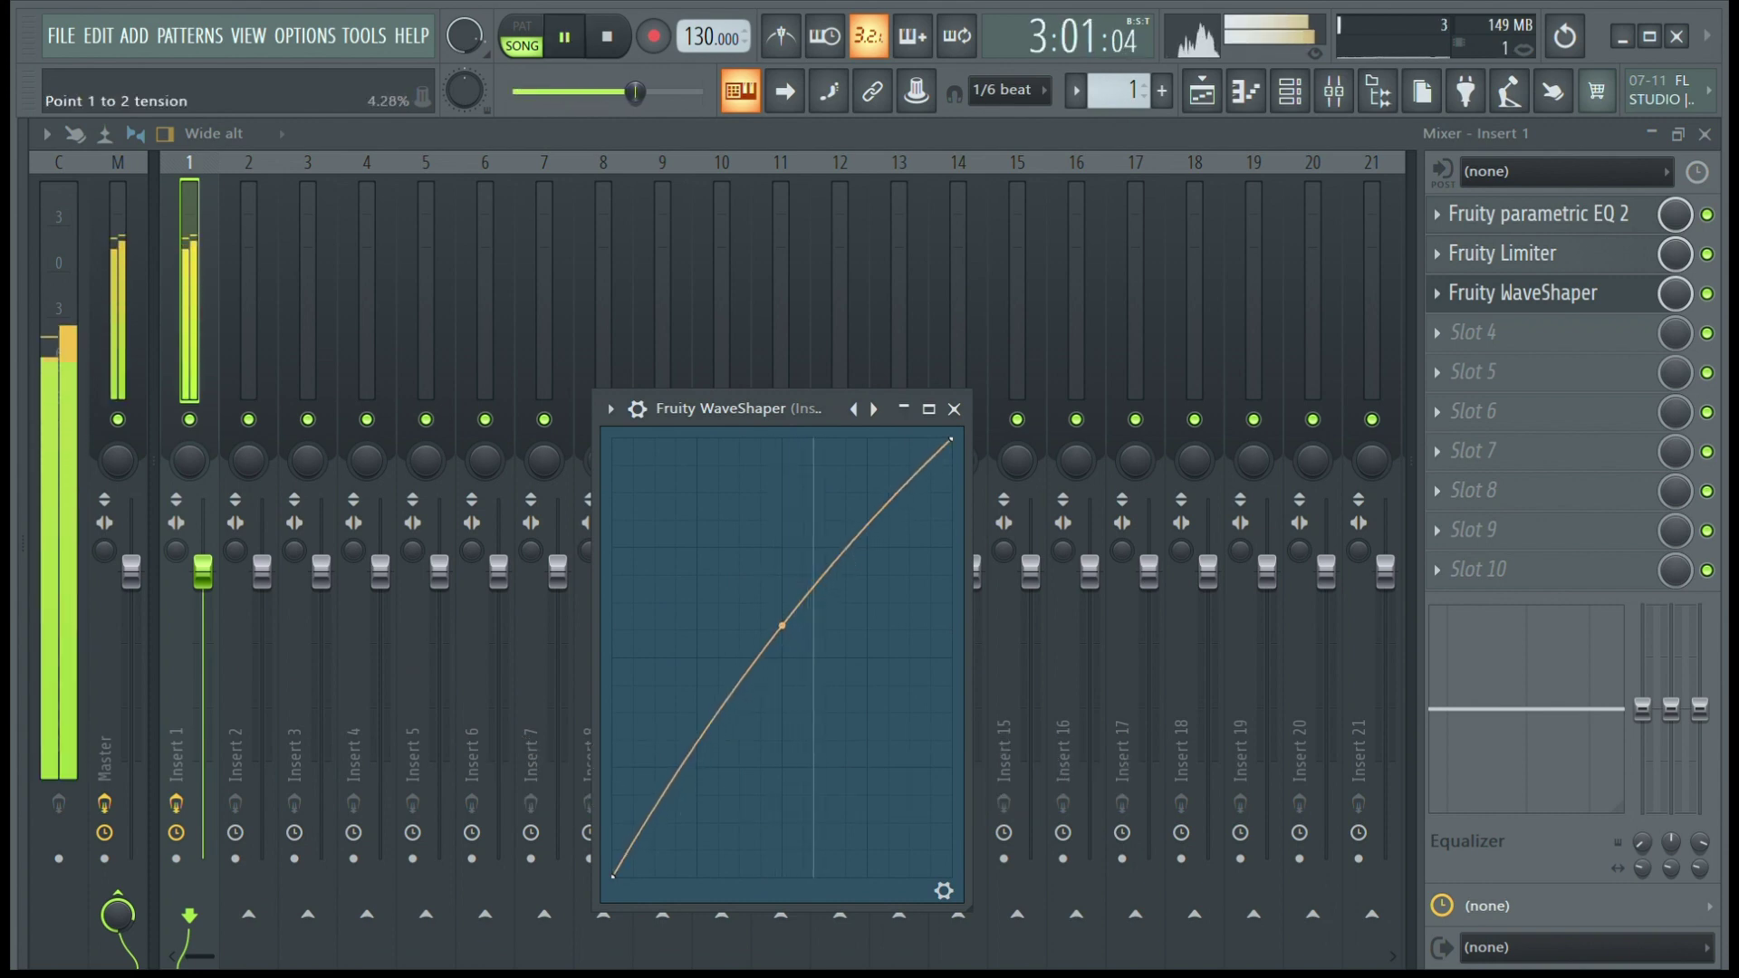
click(955, 410)
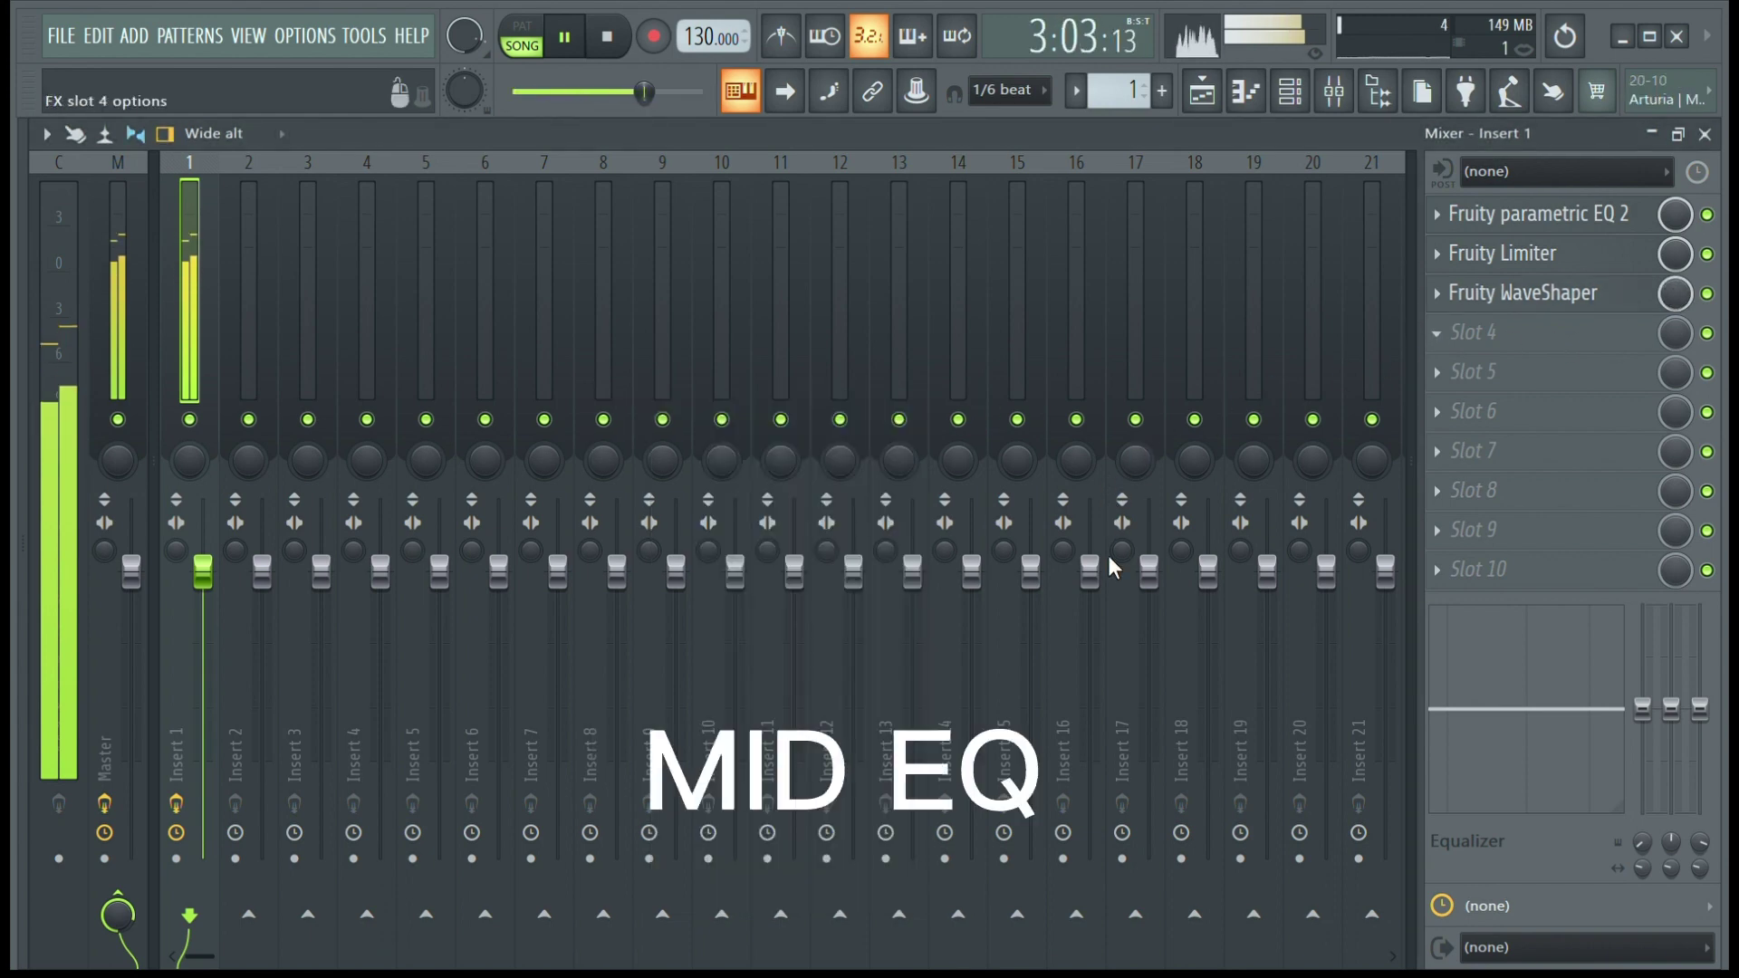
Step: Load Patcher in slot 4, wire its input to its output and choose the Mid Side preset
click(1110, 758)
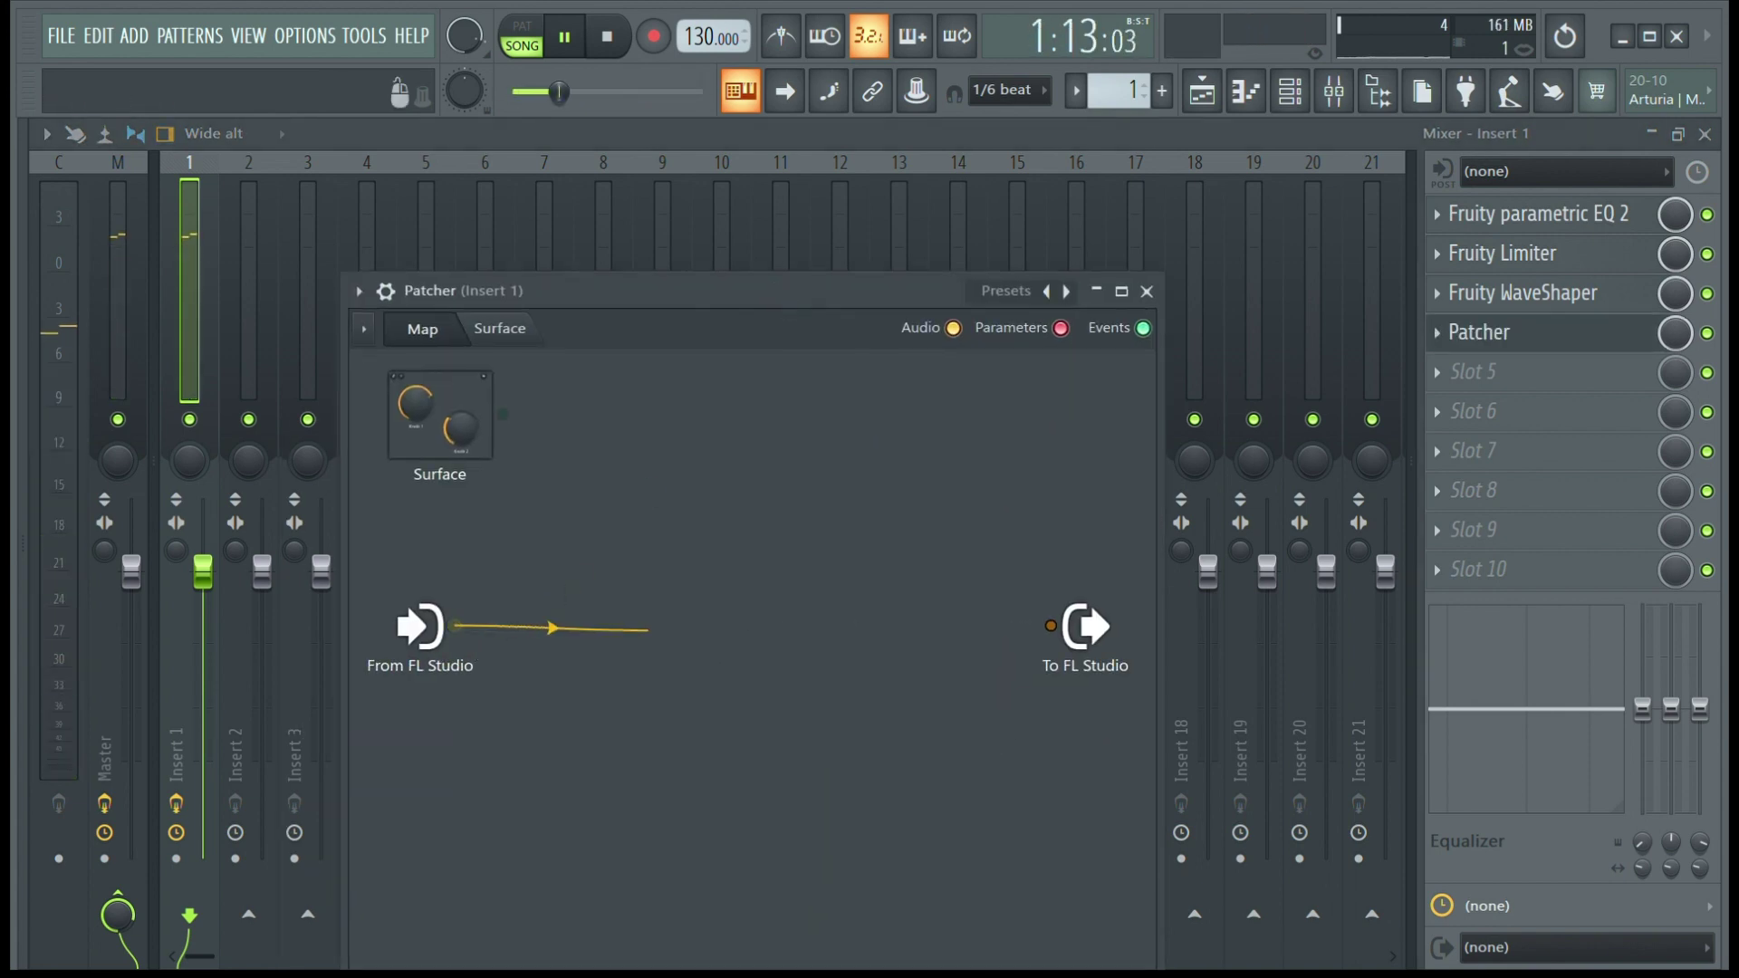
drag(648, 629, 1051, 625)
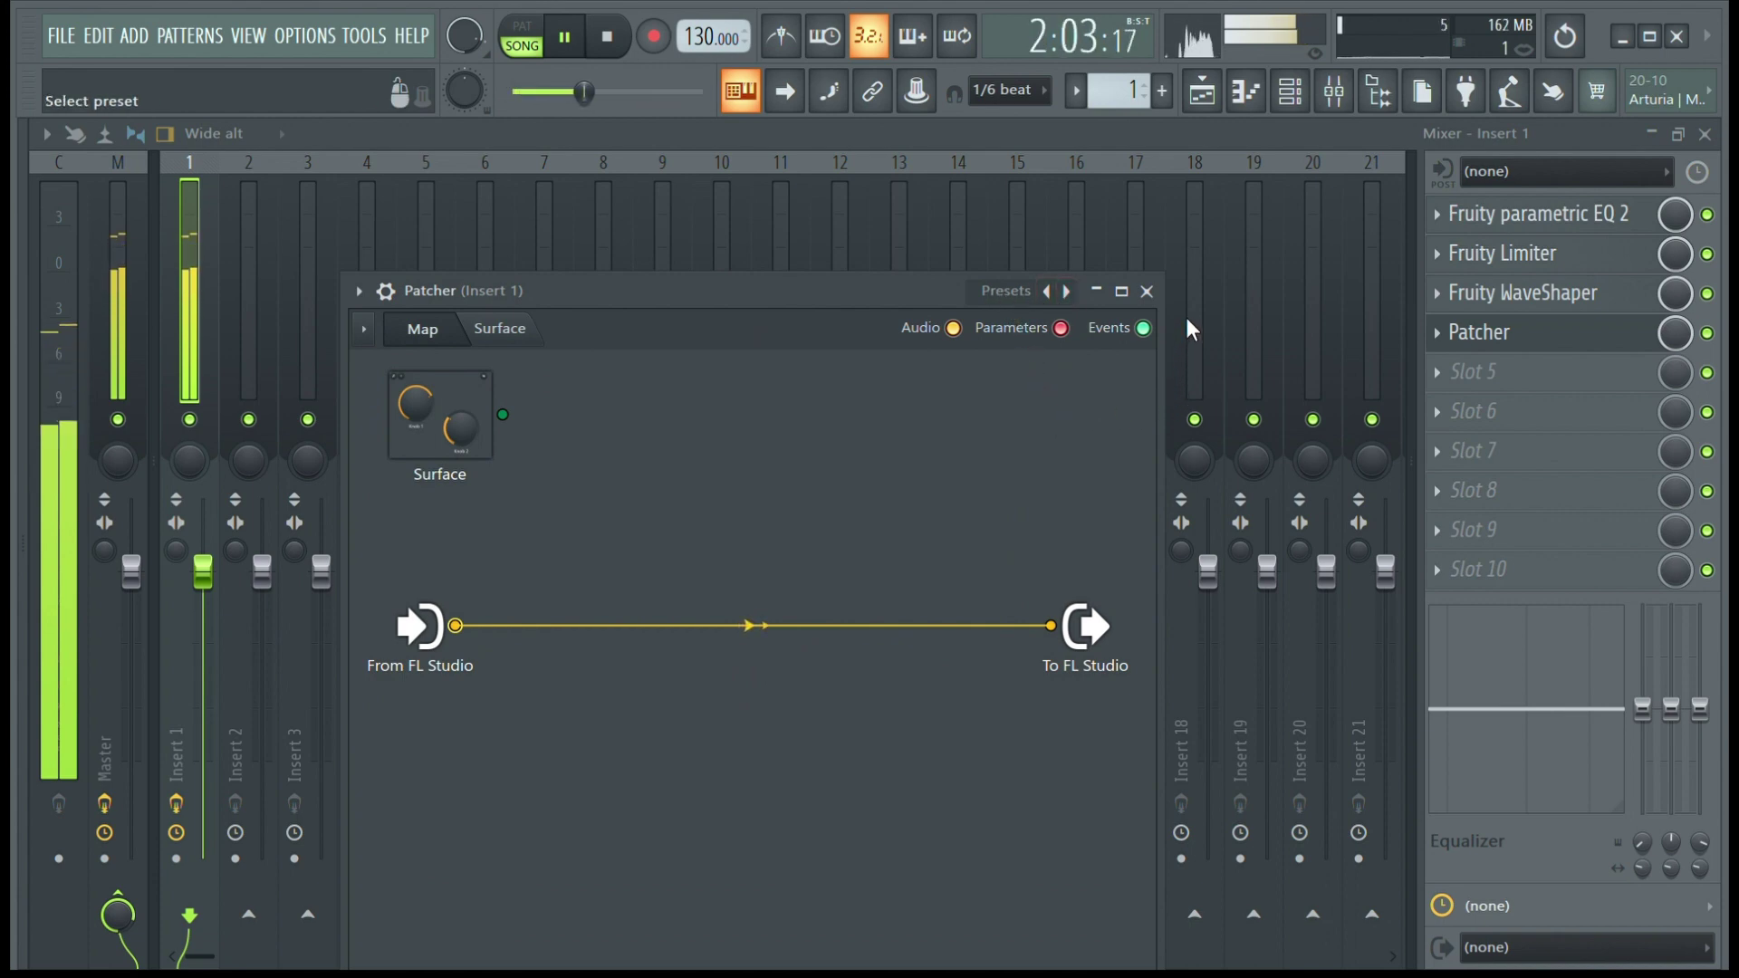
click(1066, 291)
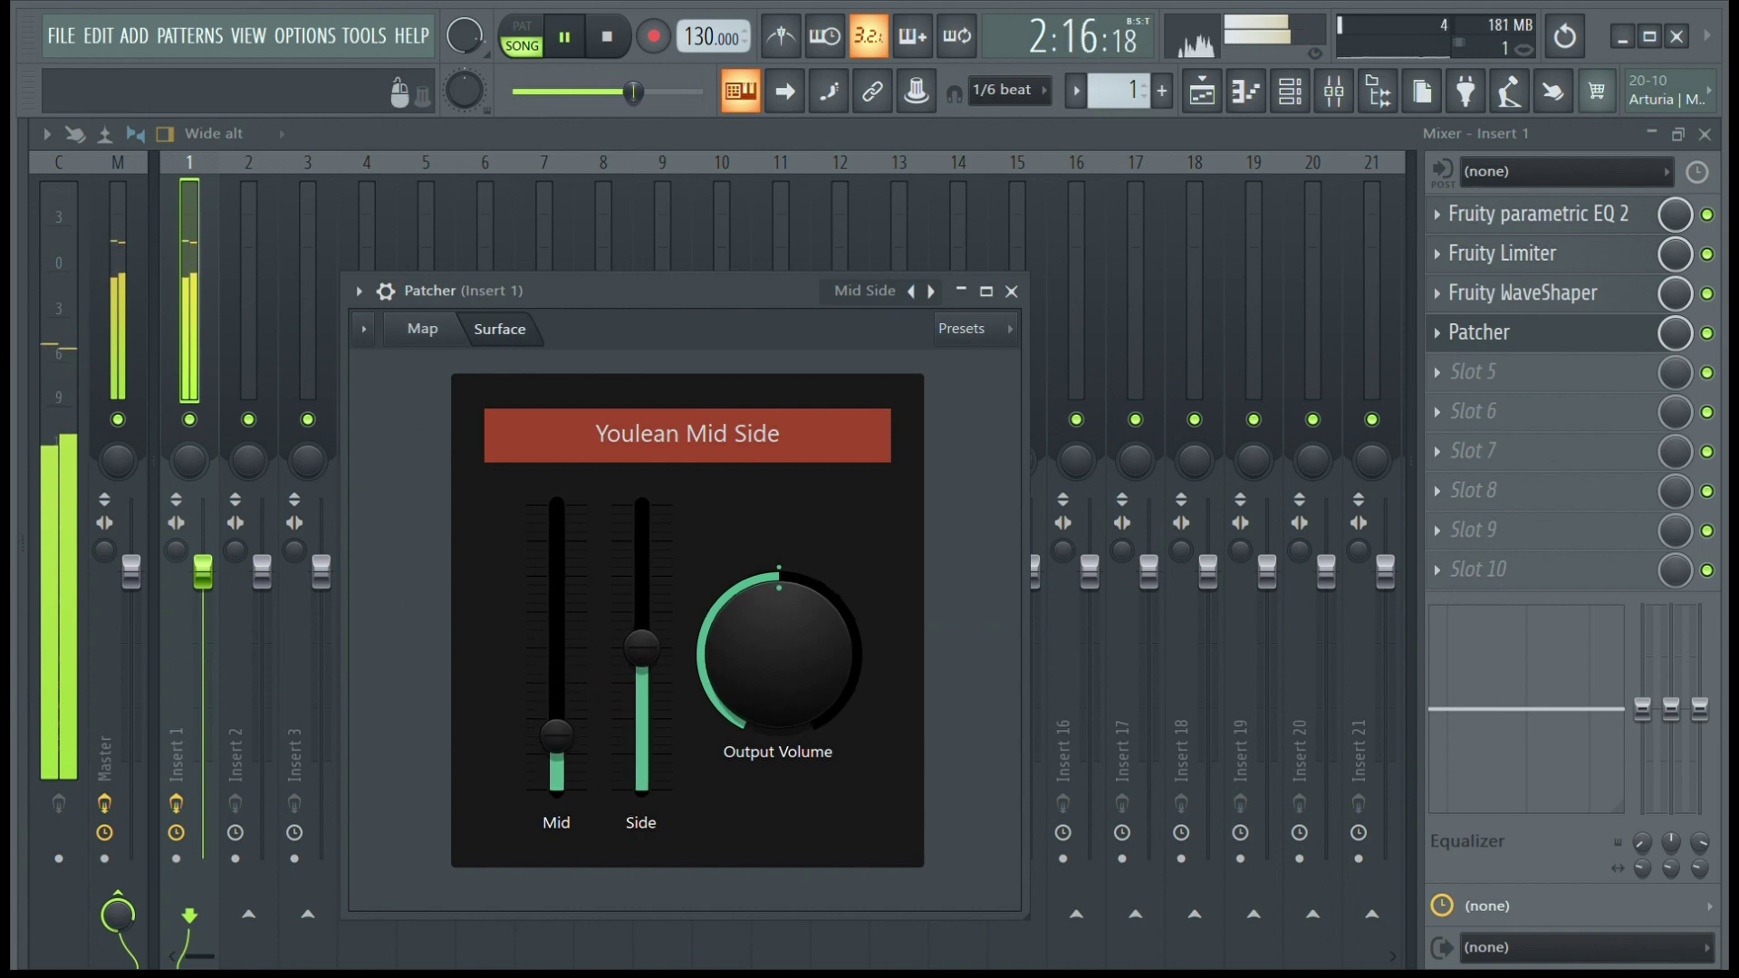
Step: Audition the mid and side signals separately, then leave both Youlean Mid Side faders slightly above halfway and close Patcher
drag(556, 736, 556, 790)
drag(659, 671, 658, 597)
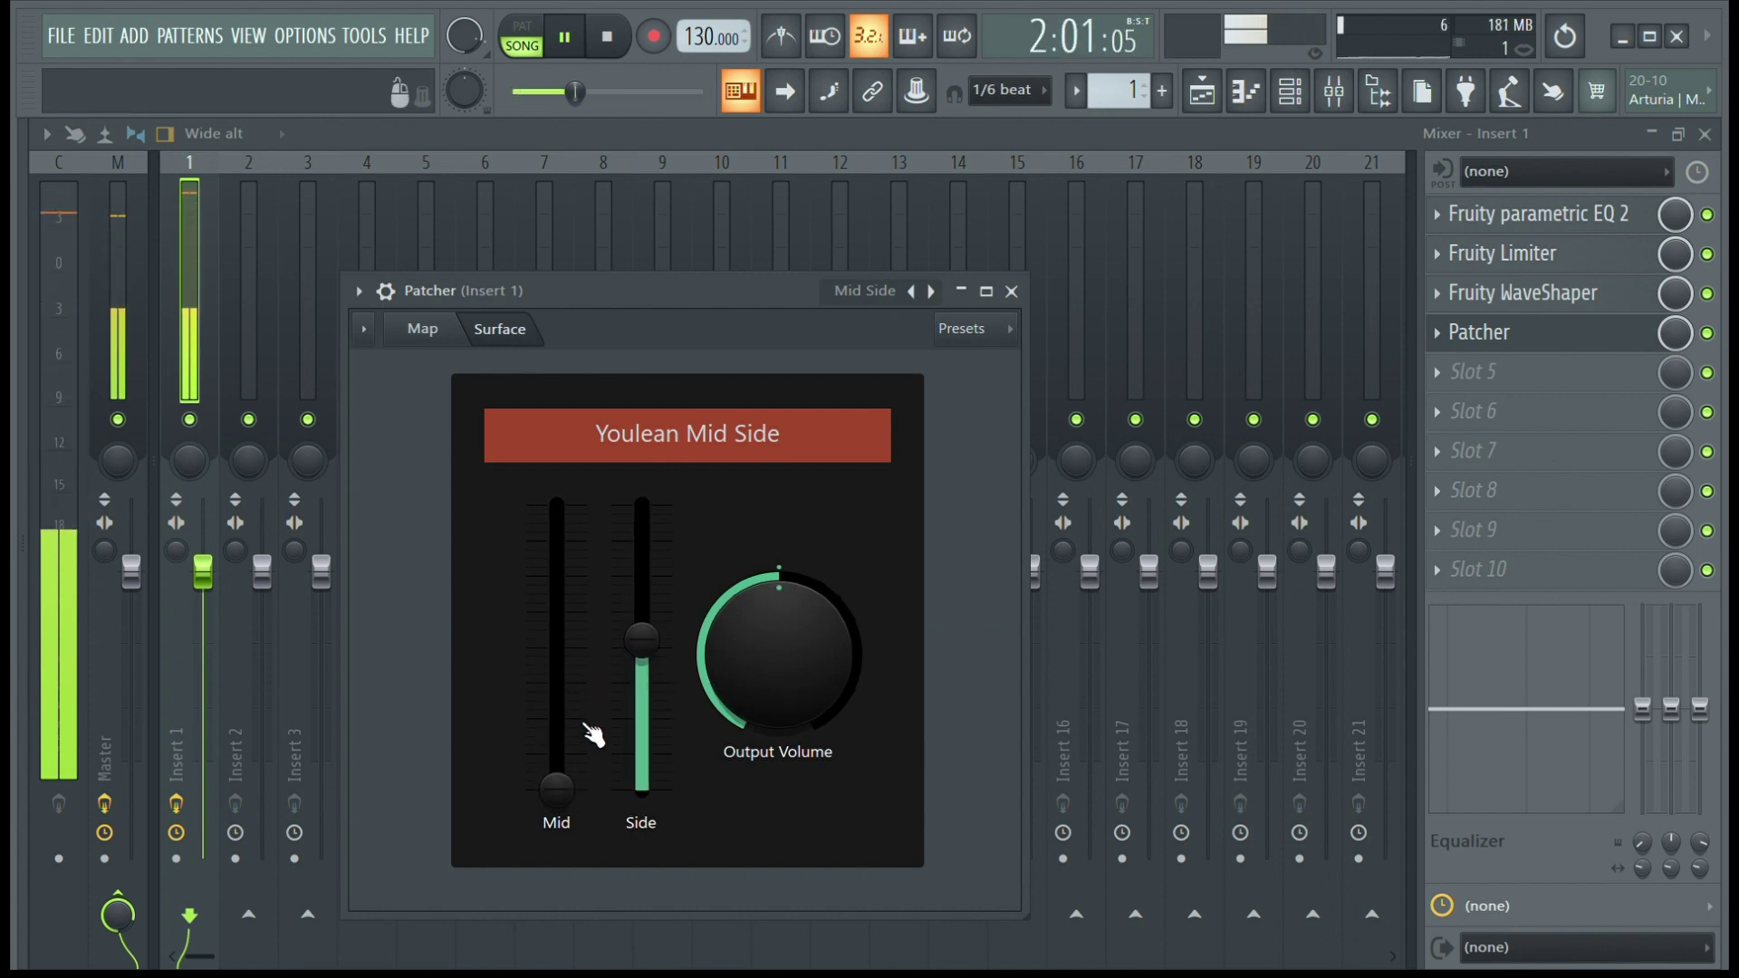
drag(556, 790, 556, 724)
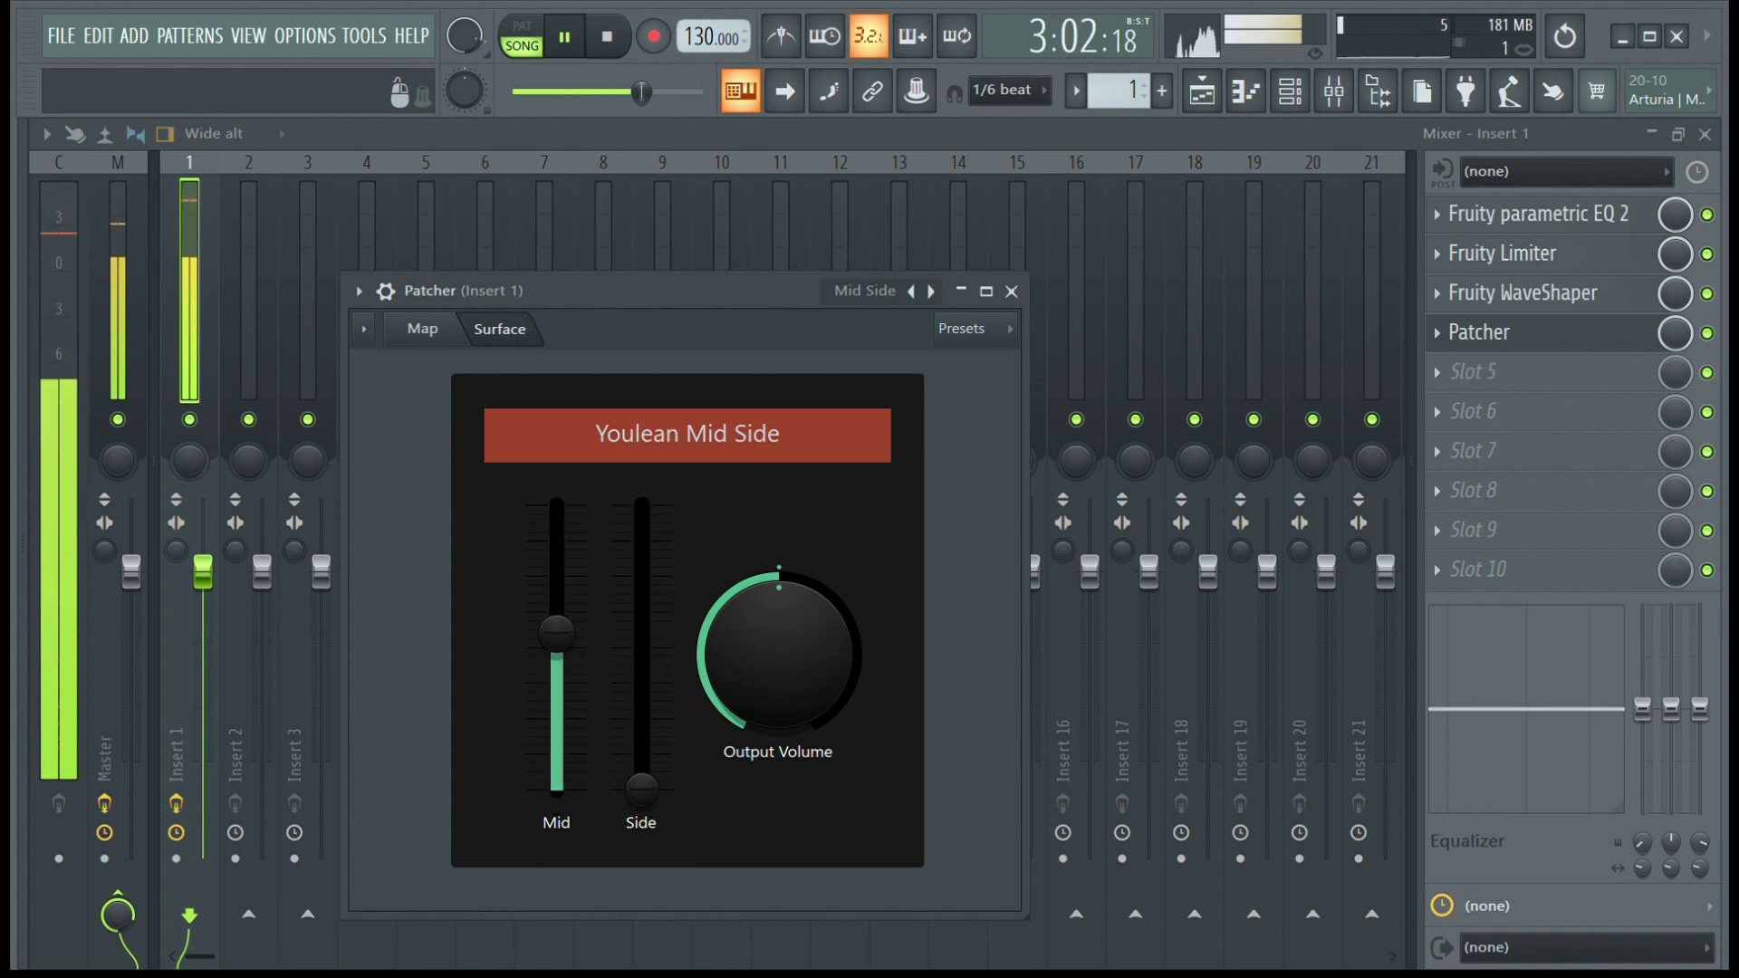
drag(569, 656, 569, 578)
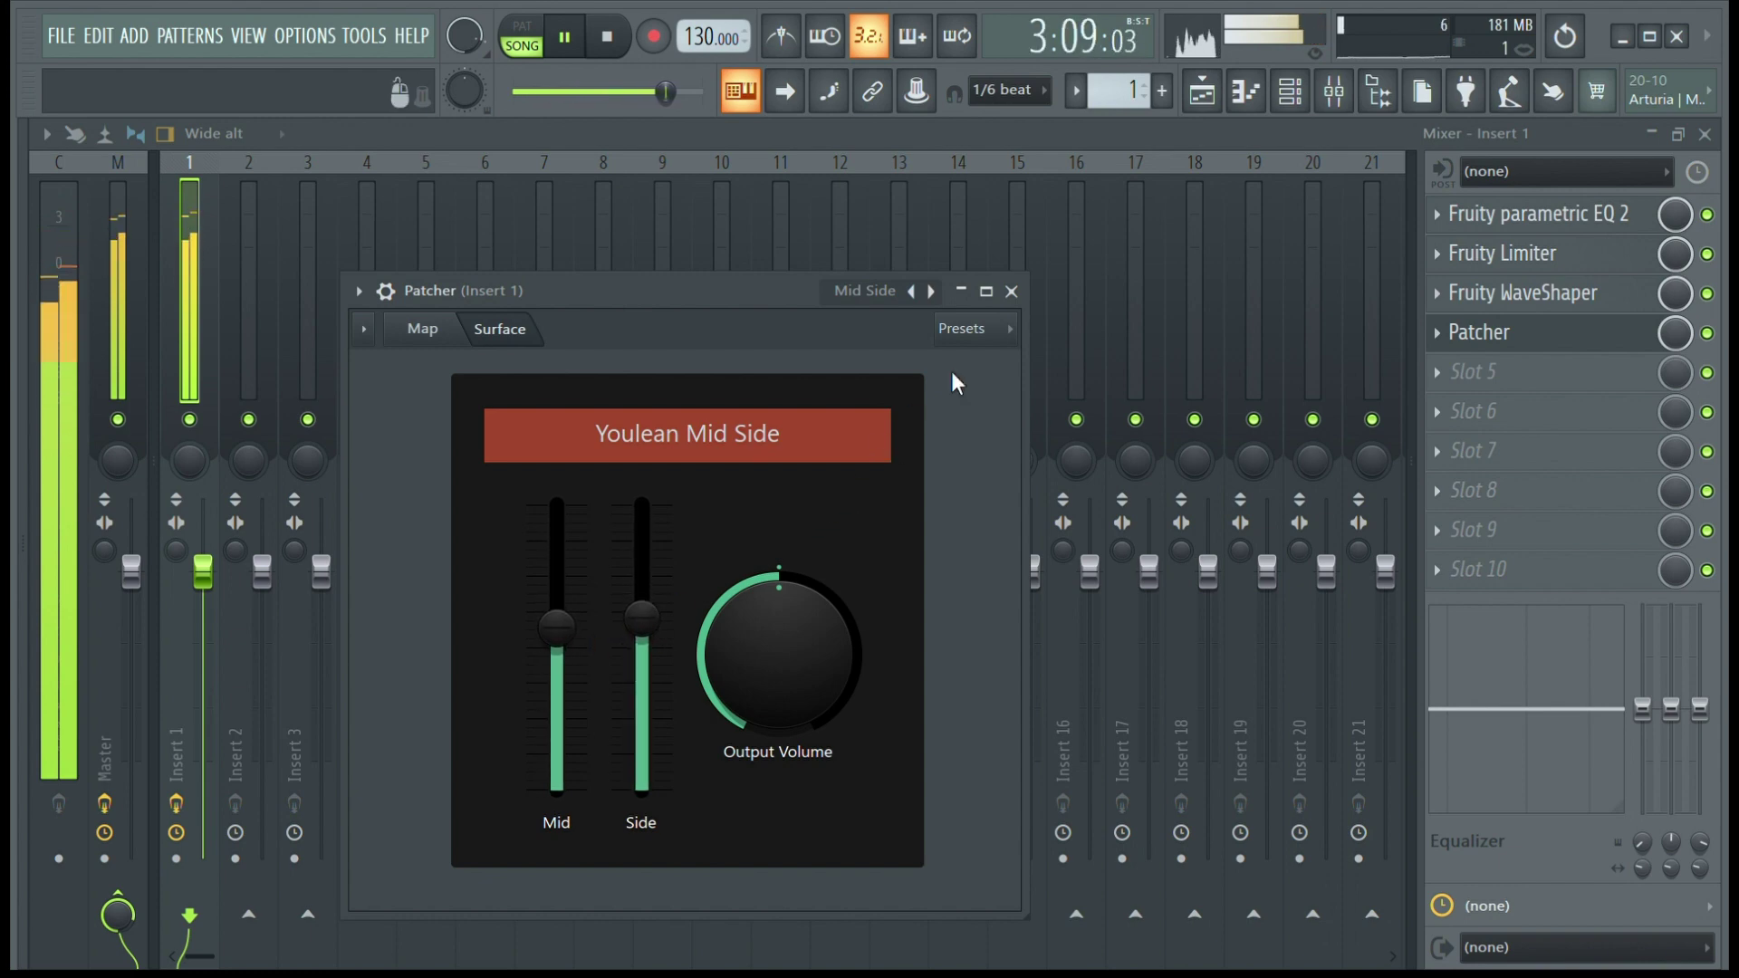
click(1012, 292)
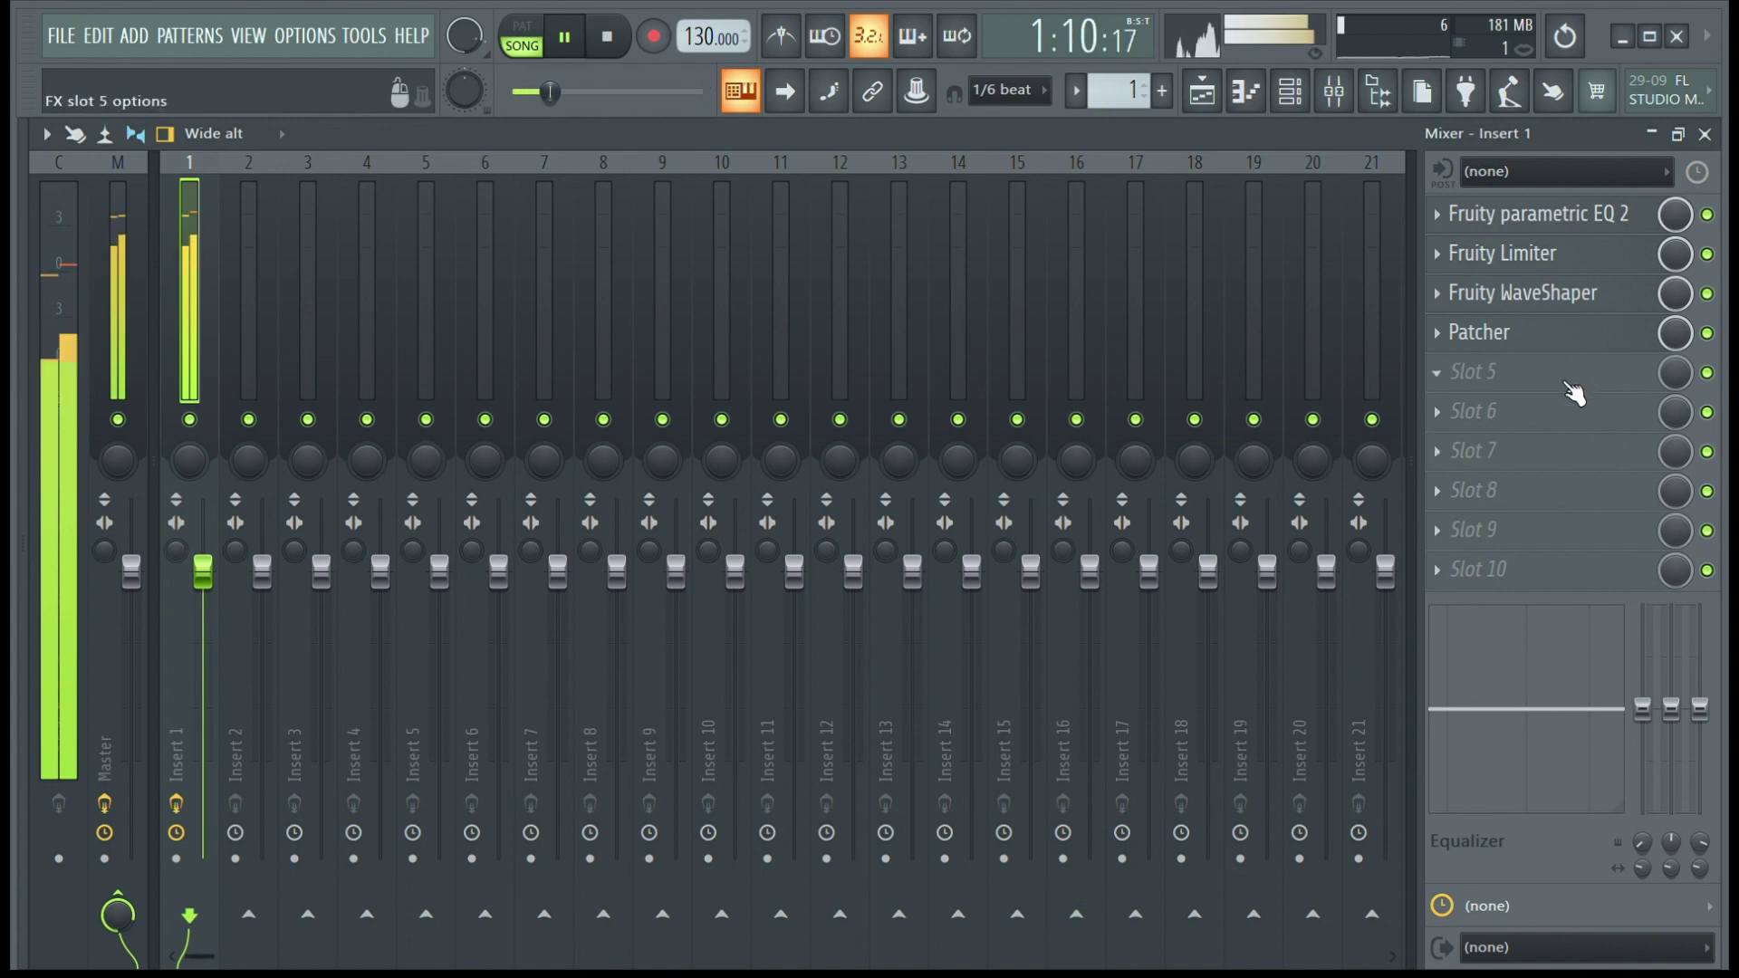
Step: Load SPAN Plus in slot 5 and examine the processed vocal's frequency spectrum during playback
key(space)
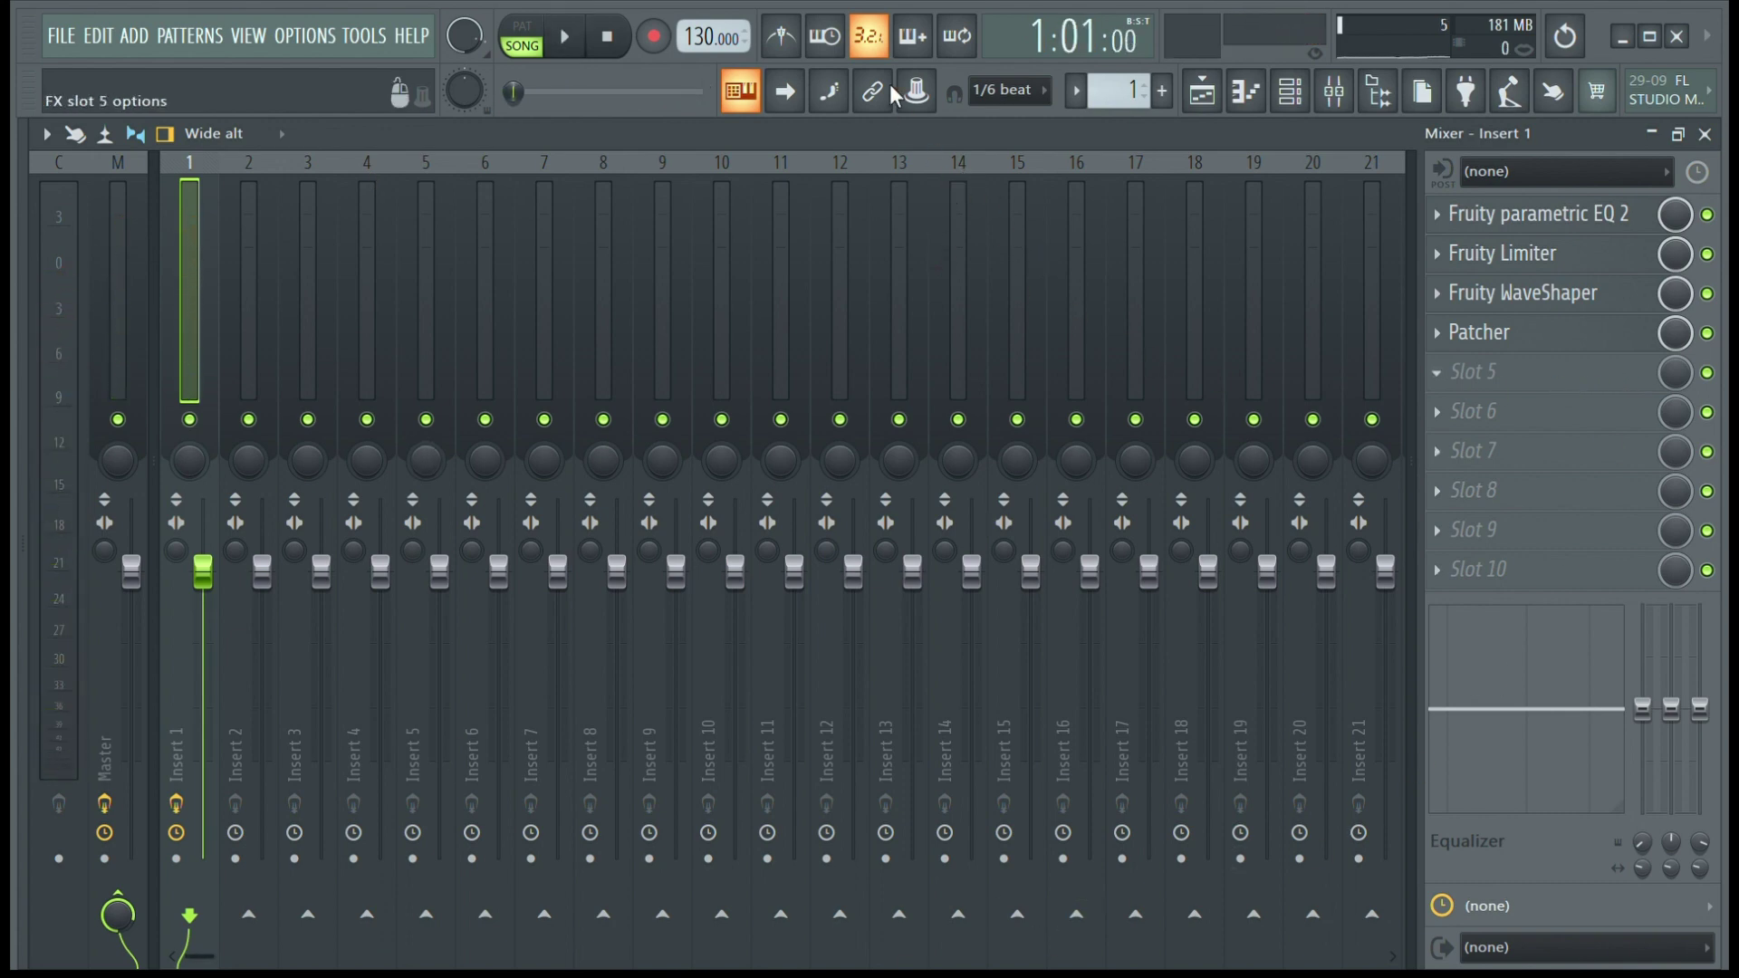
key(space)
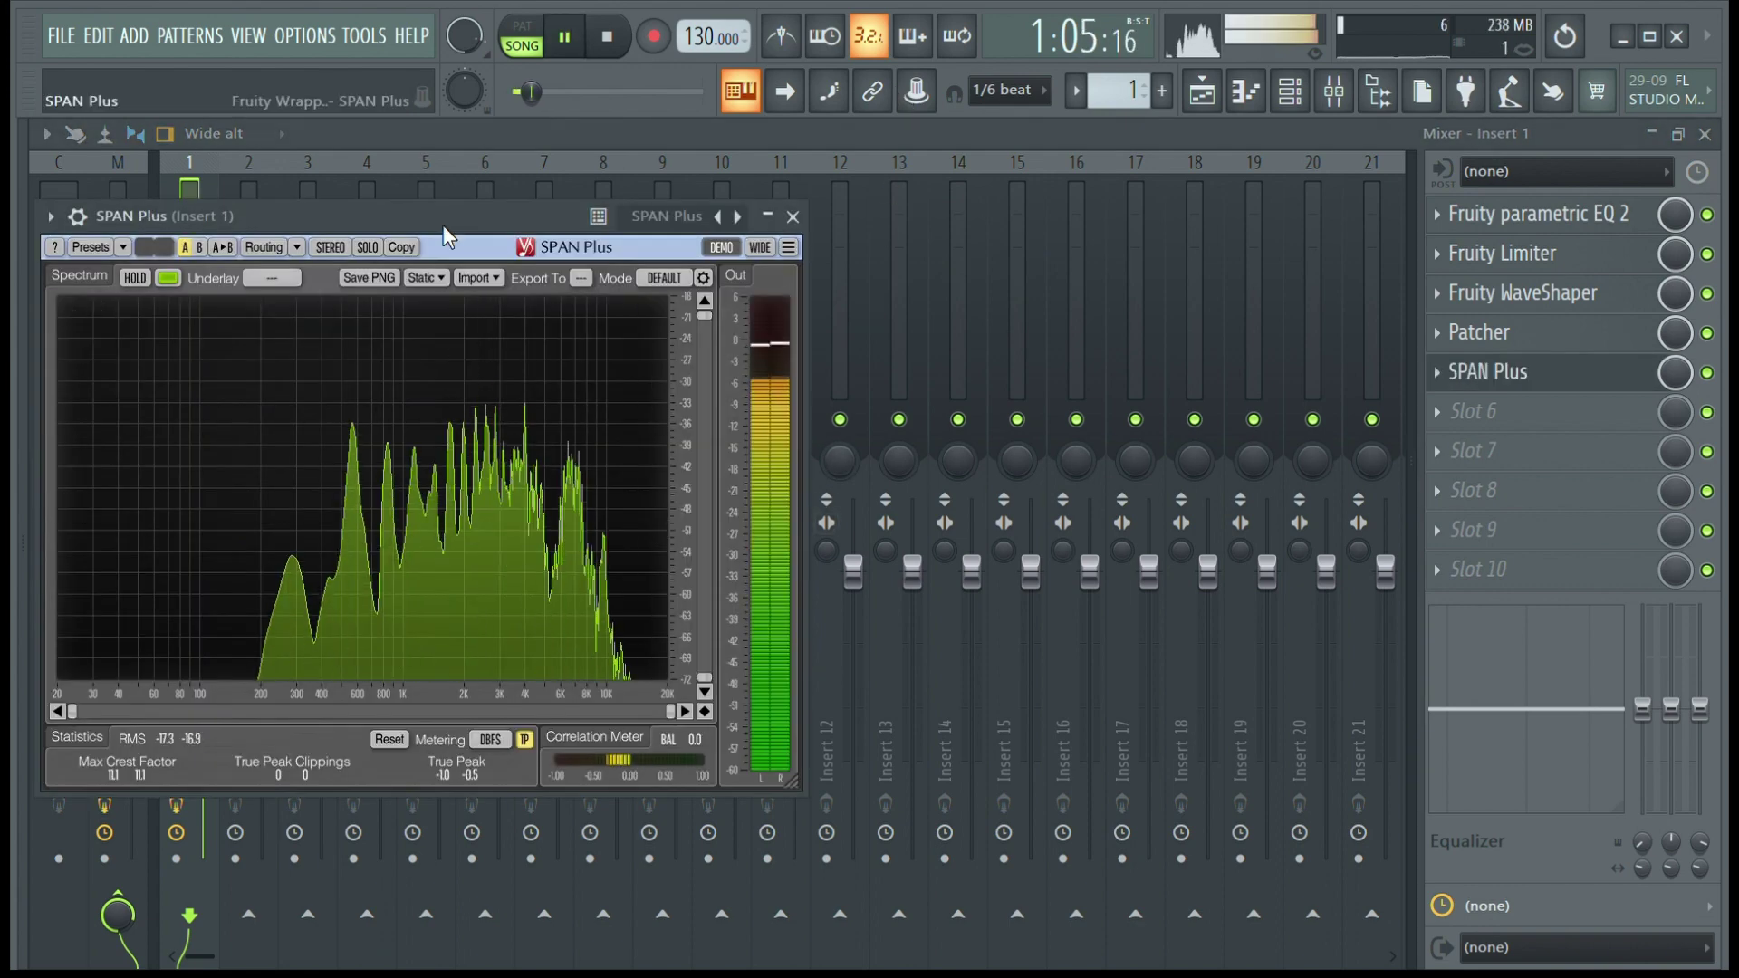
drag(438, 229, 709, 242)
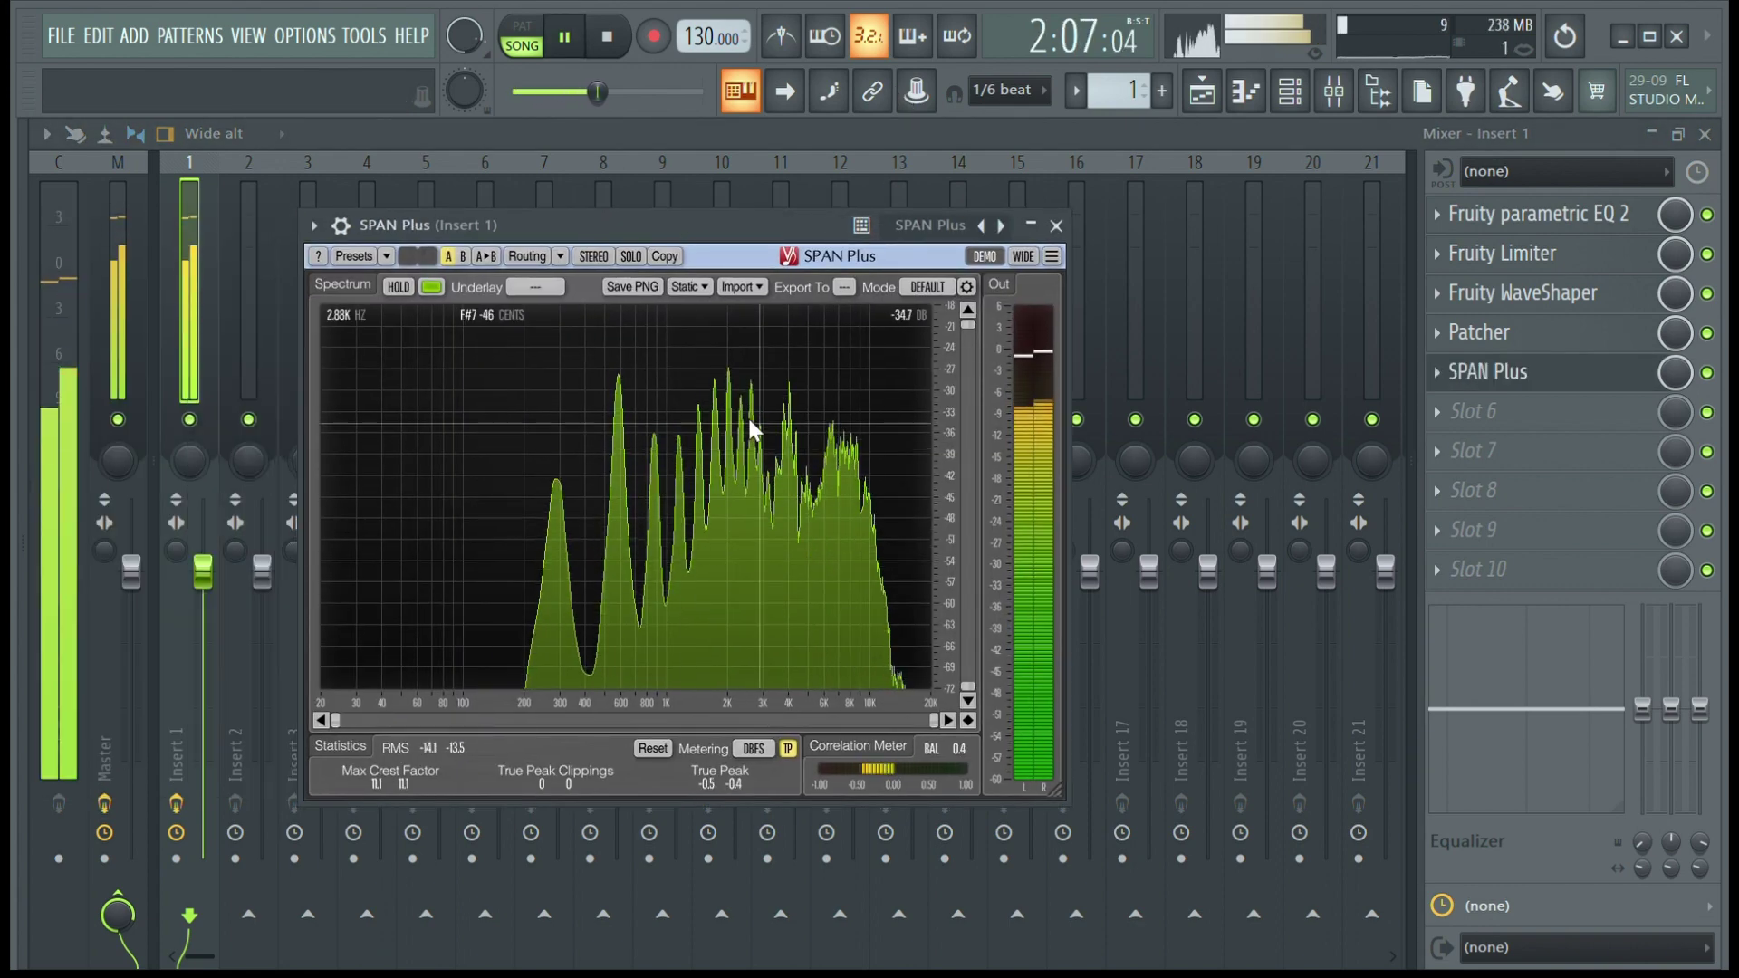
click(1056, 226)
key(space)
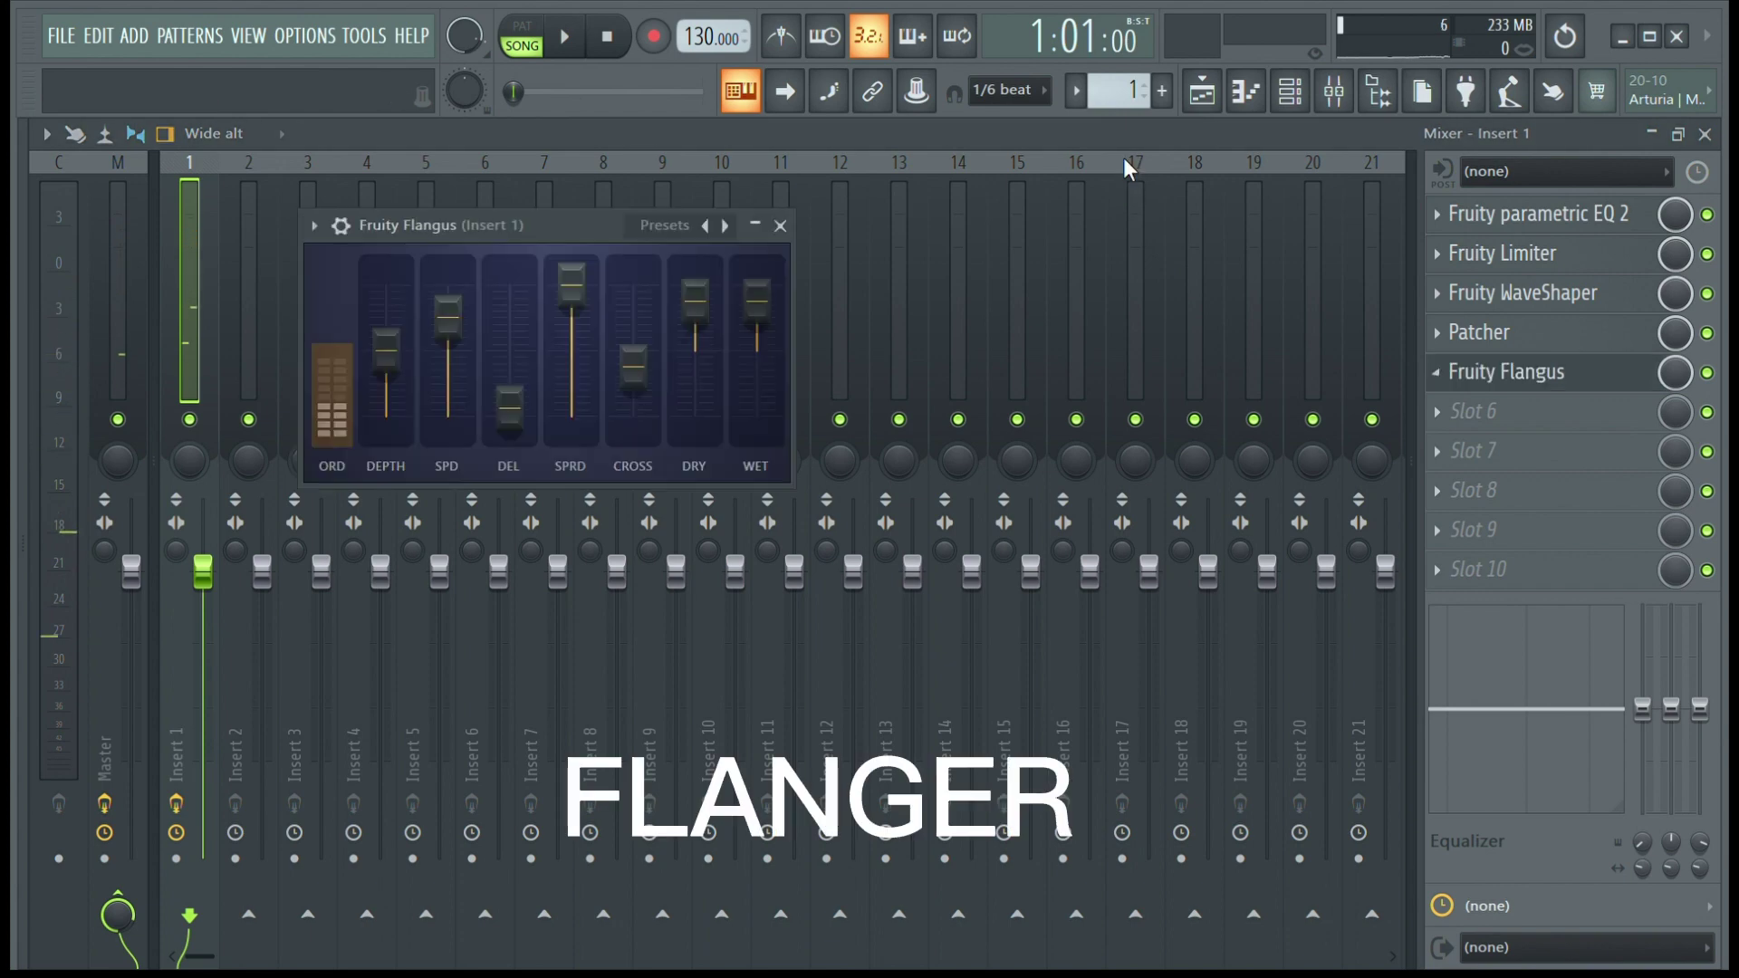
Step: Load Fruity Flangus in slot 5, audition its presets during playback and choose Flanger 2, closing the plugin
drag(596, 215, 862, 292)
key(space)
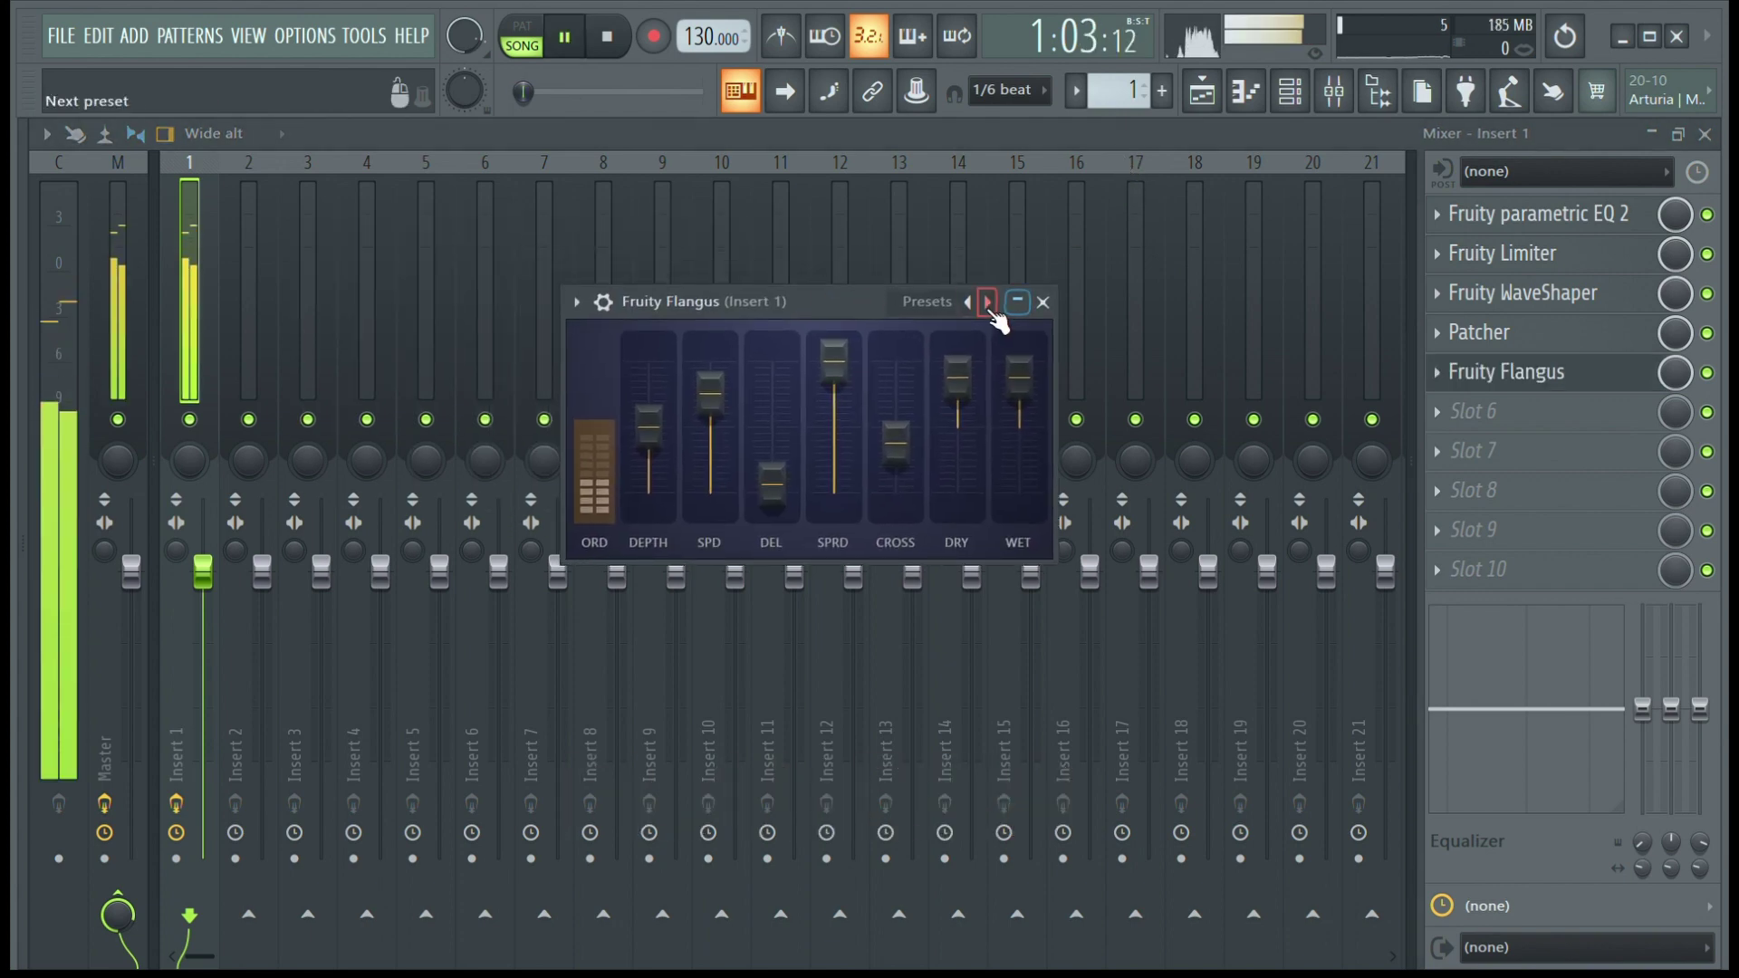
click(987, 302)
click(987, 302)
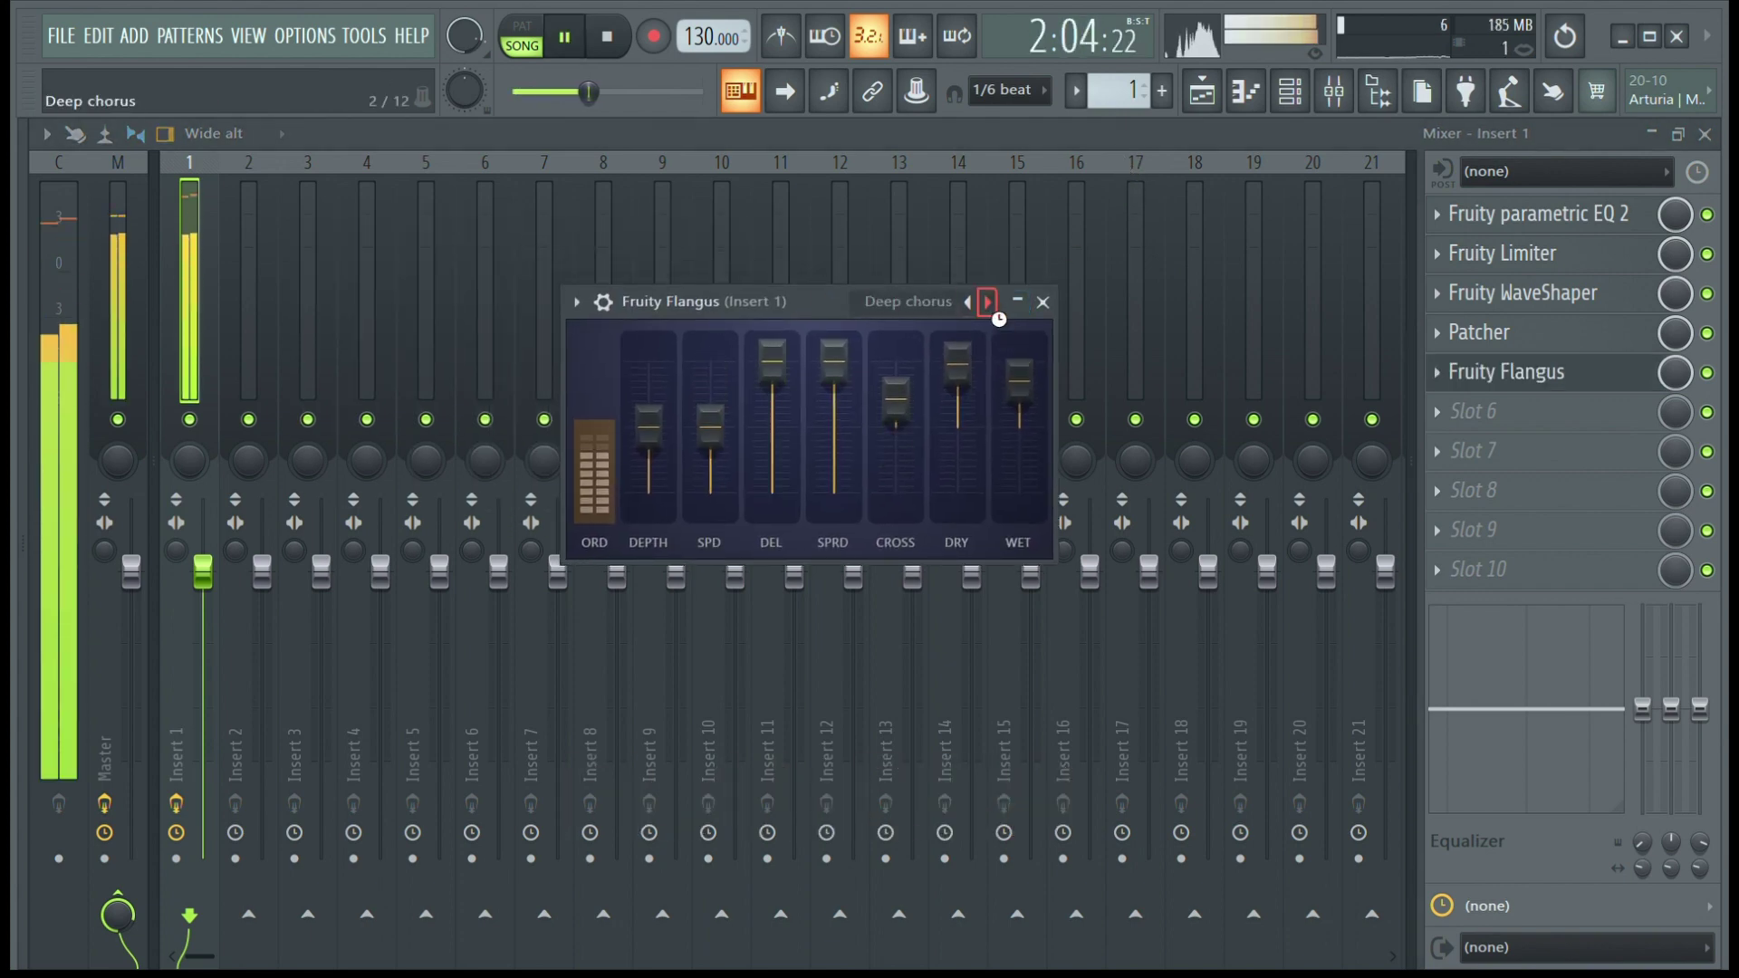
click(992, 311)
click(993, 311)
click(993, 311)
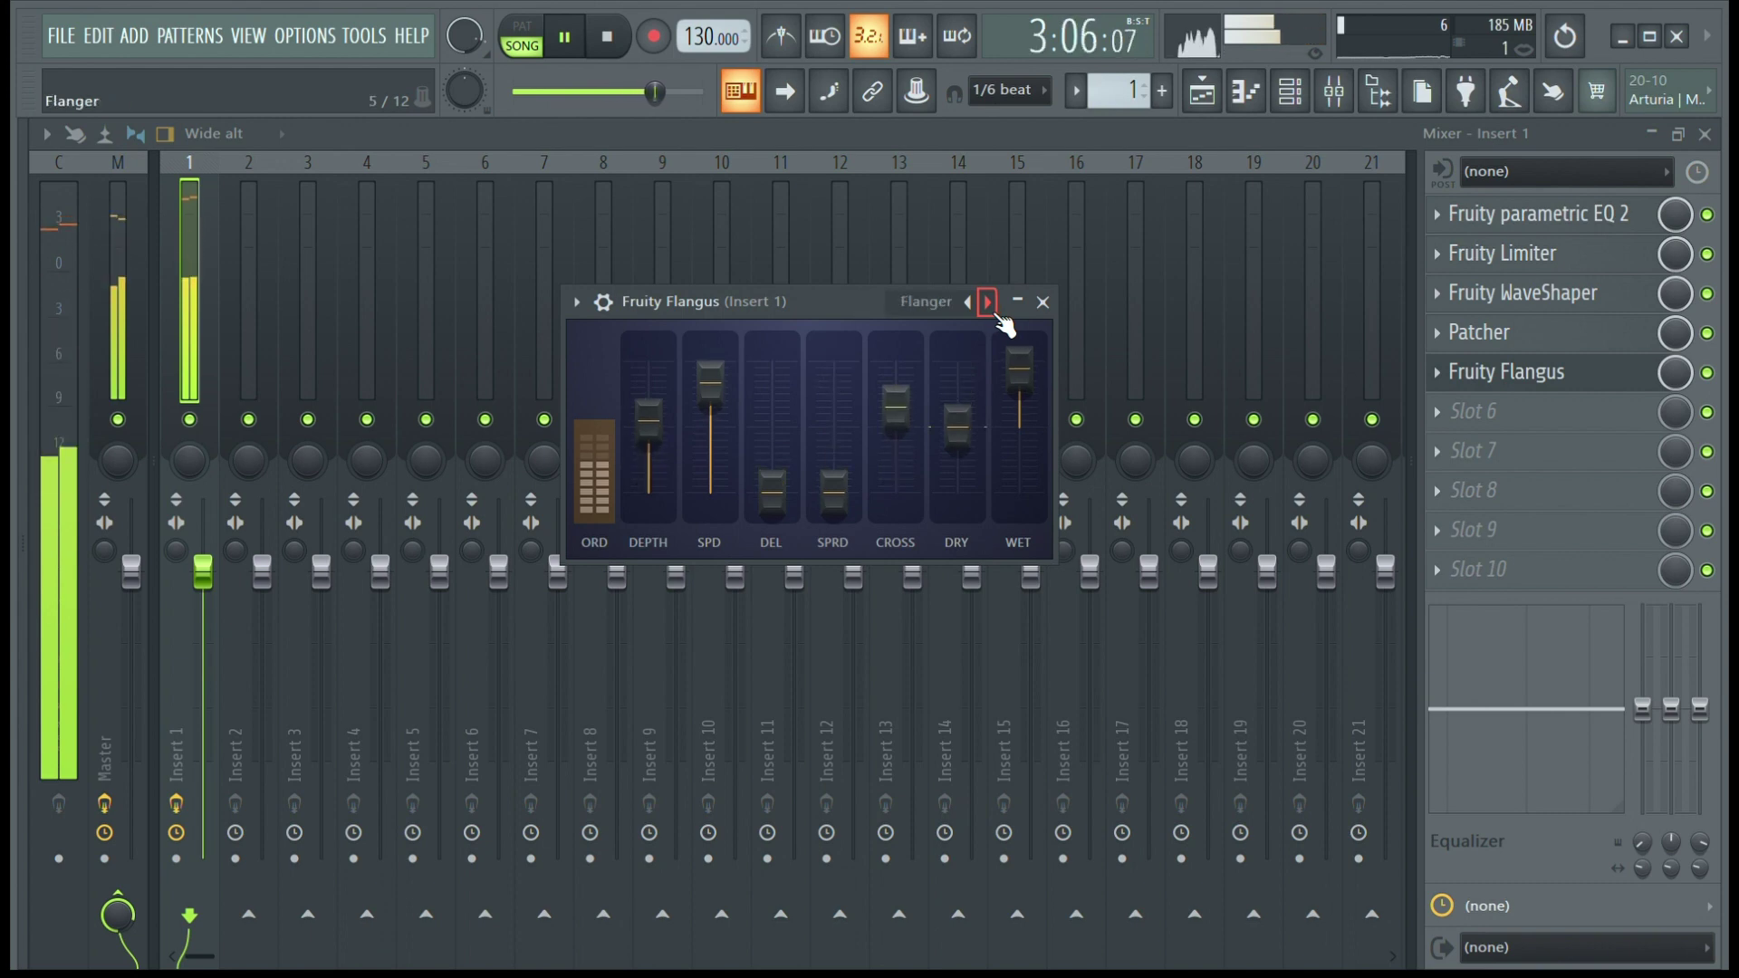
click(993, 310)
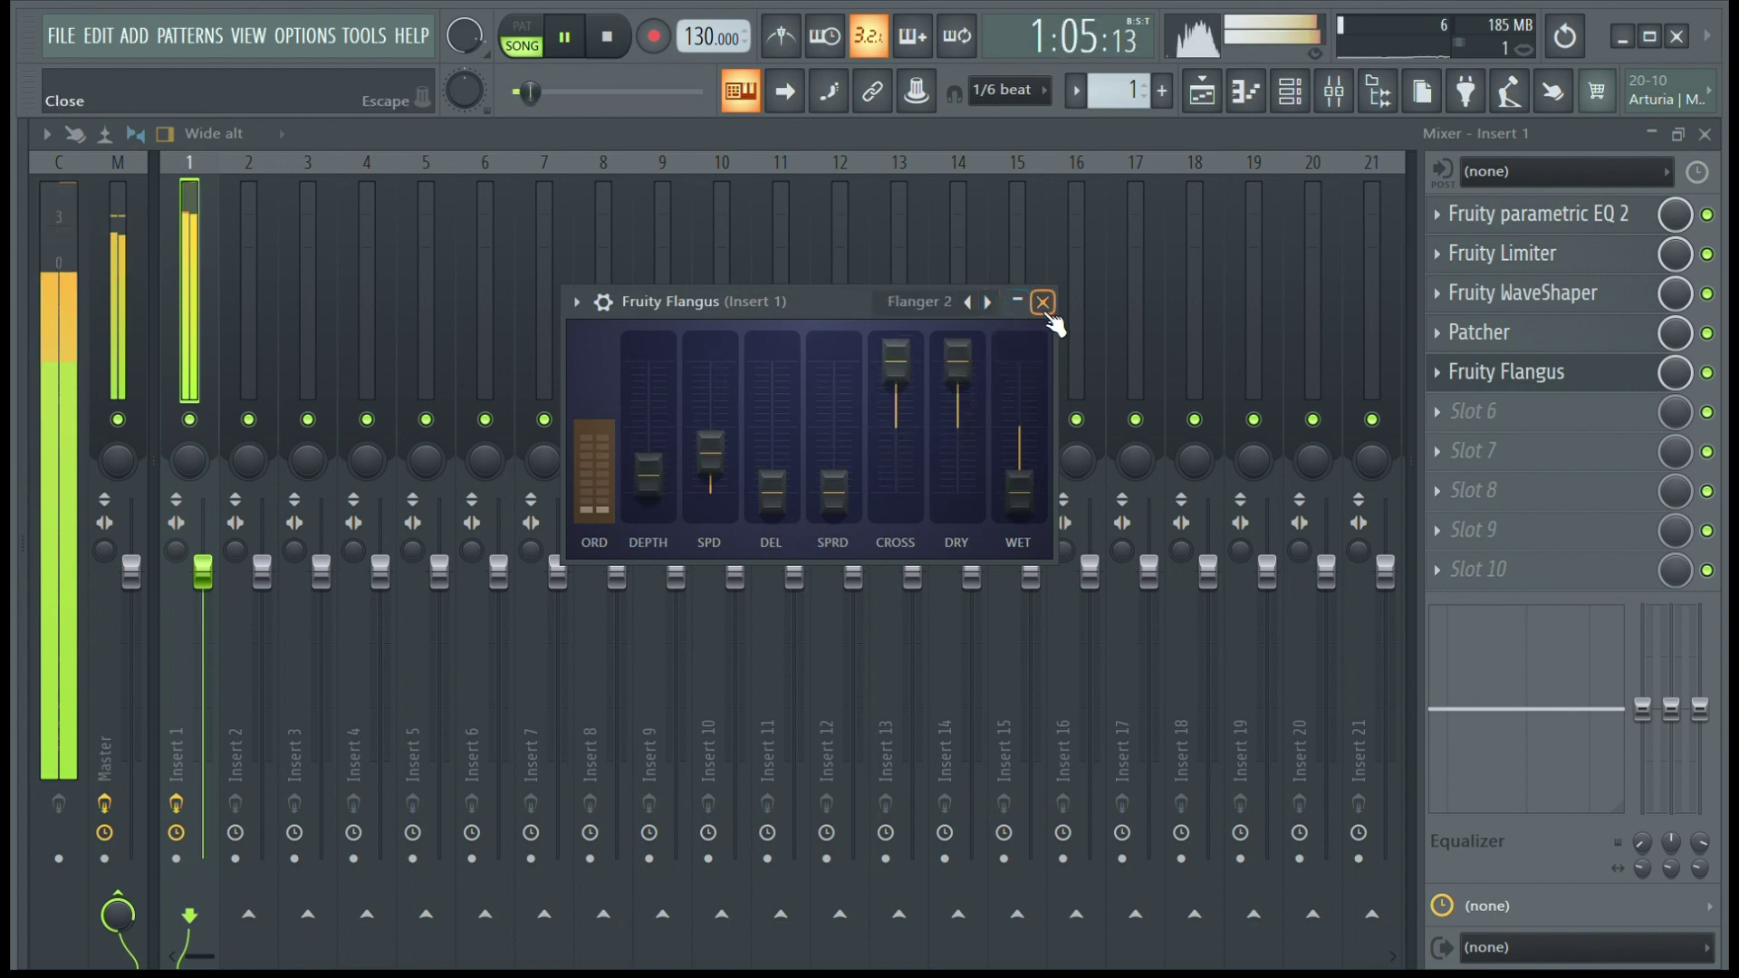
click(1043, 304)
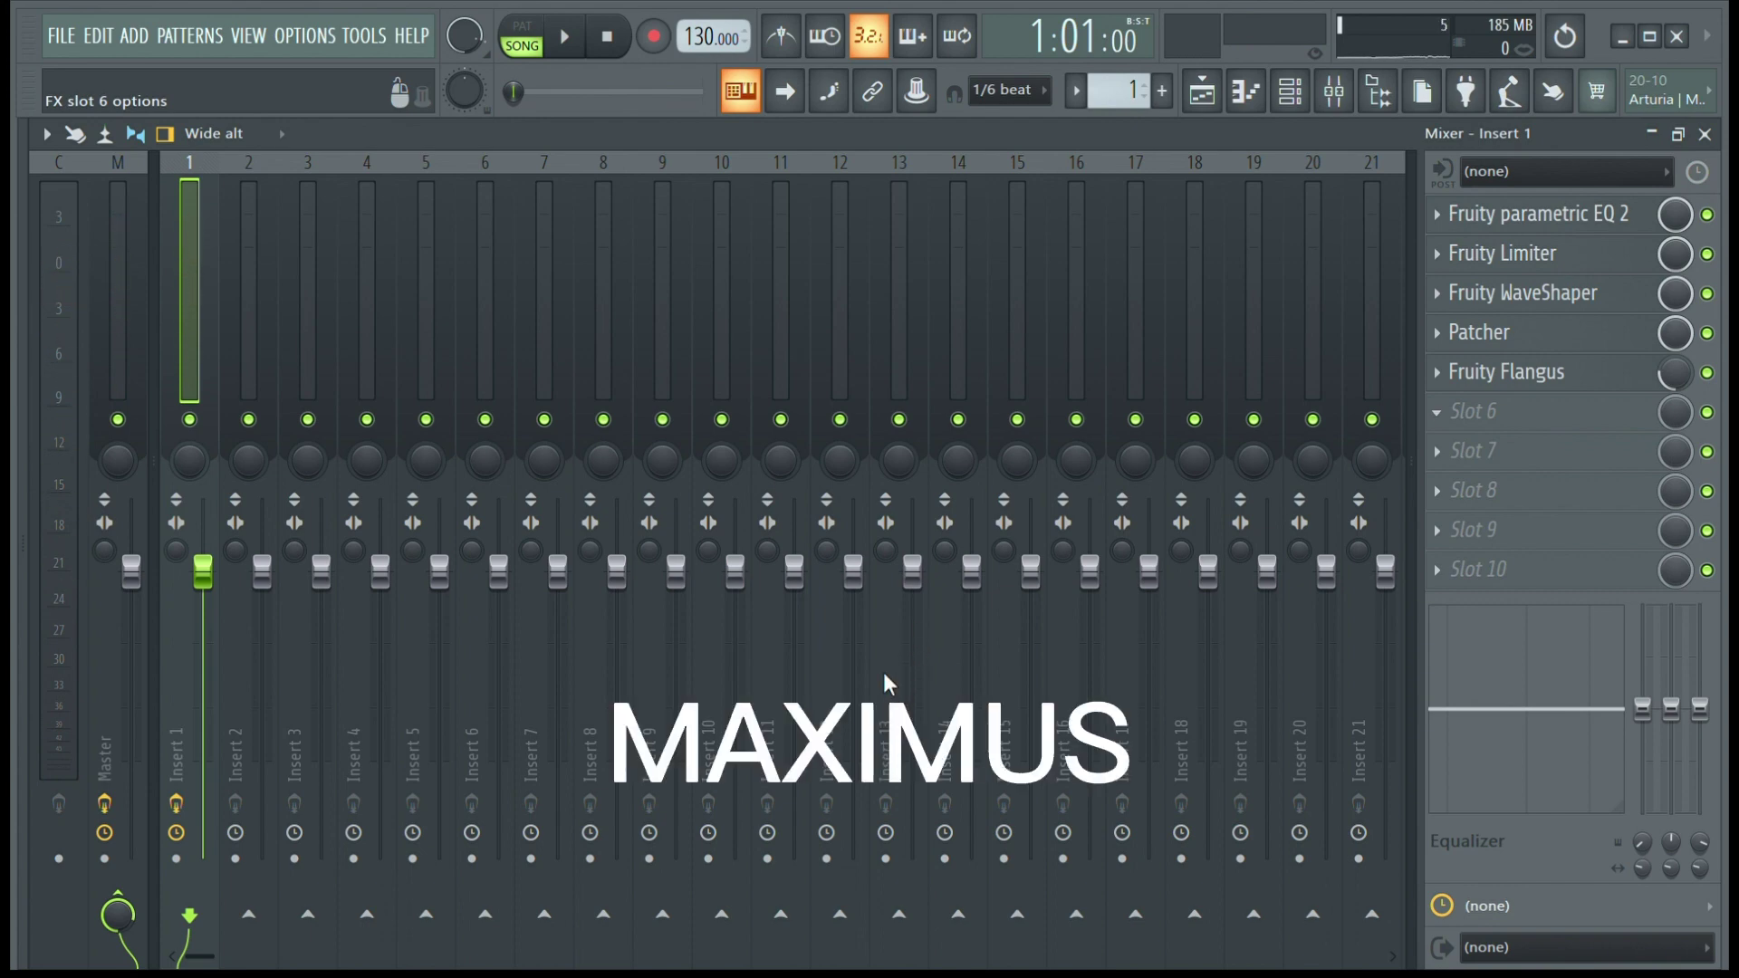
Step: Load Maximus in slot 6 during playback and try adjusting the master band's post and pre gain
key(space)
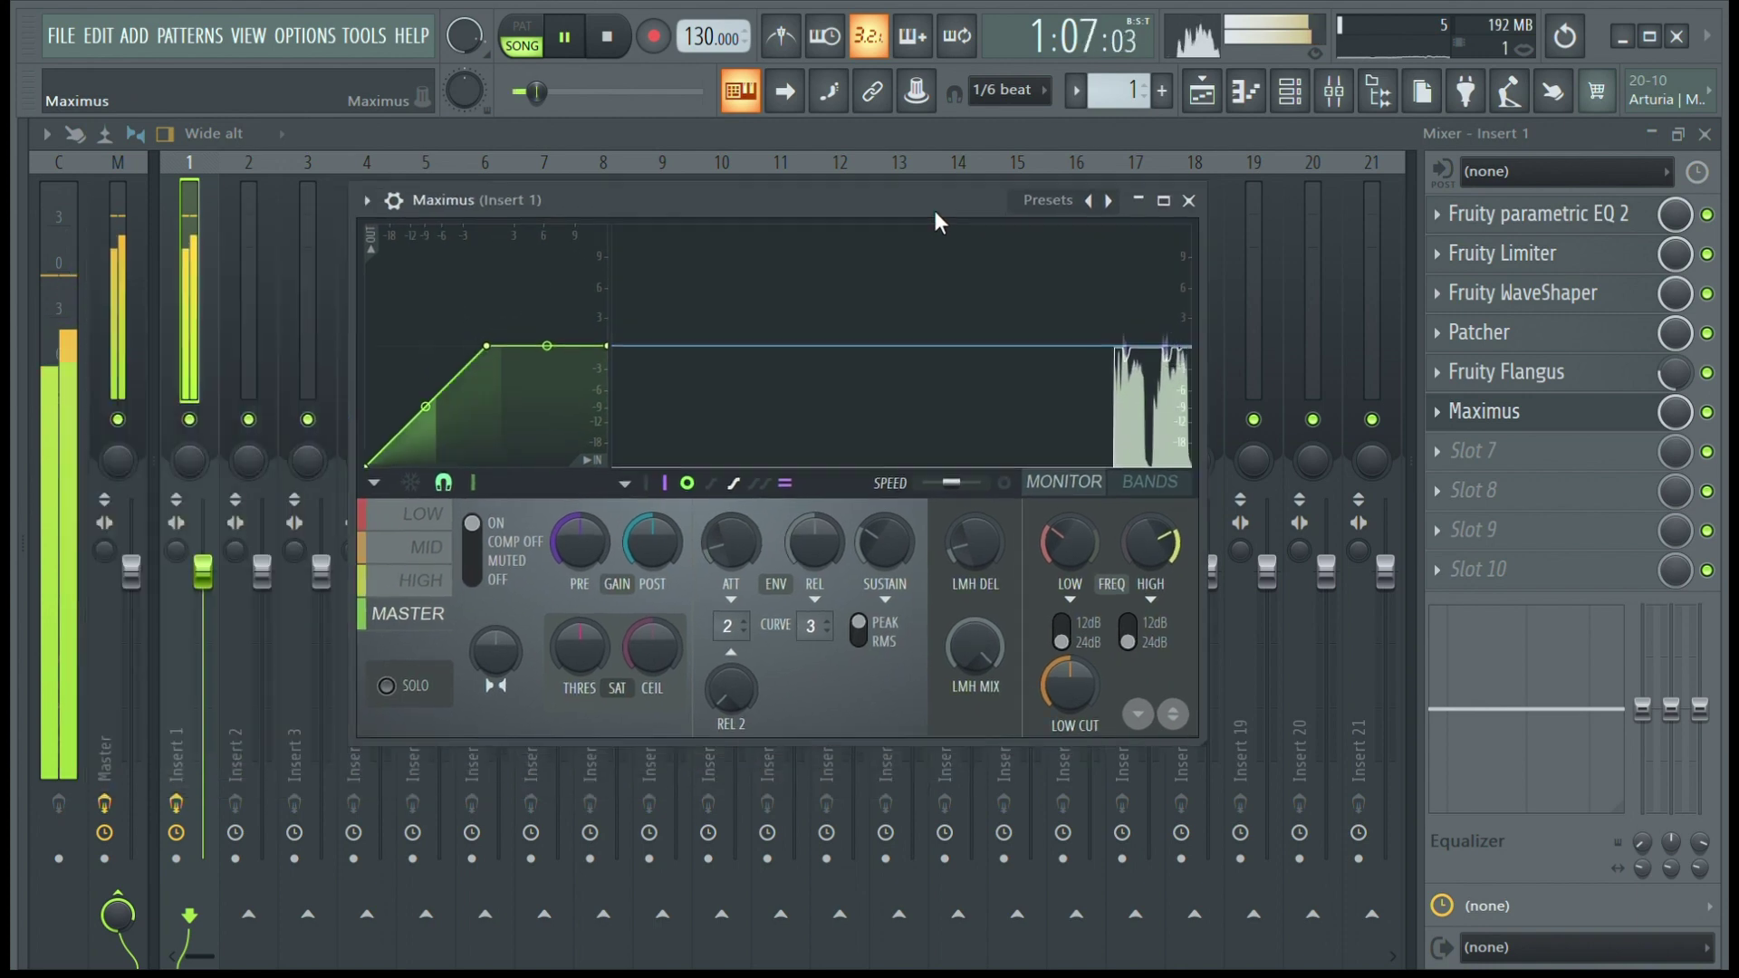
drag(936, 213, 1024, 250)
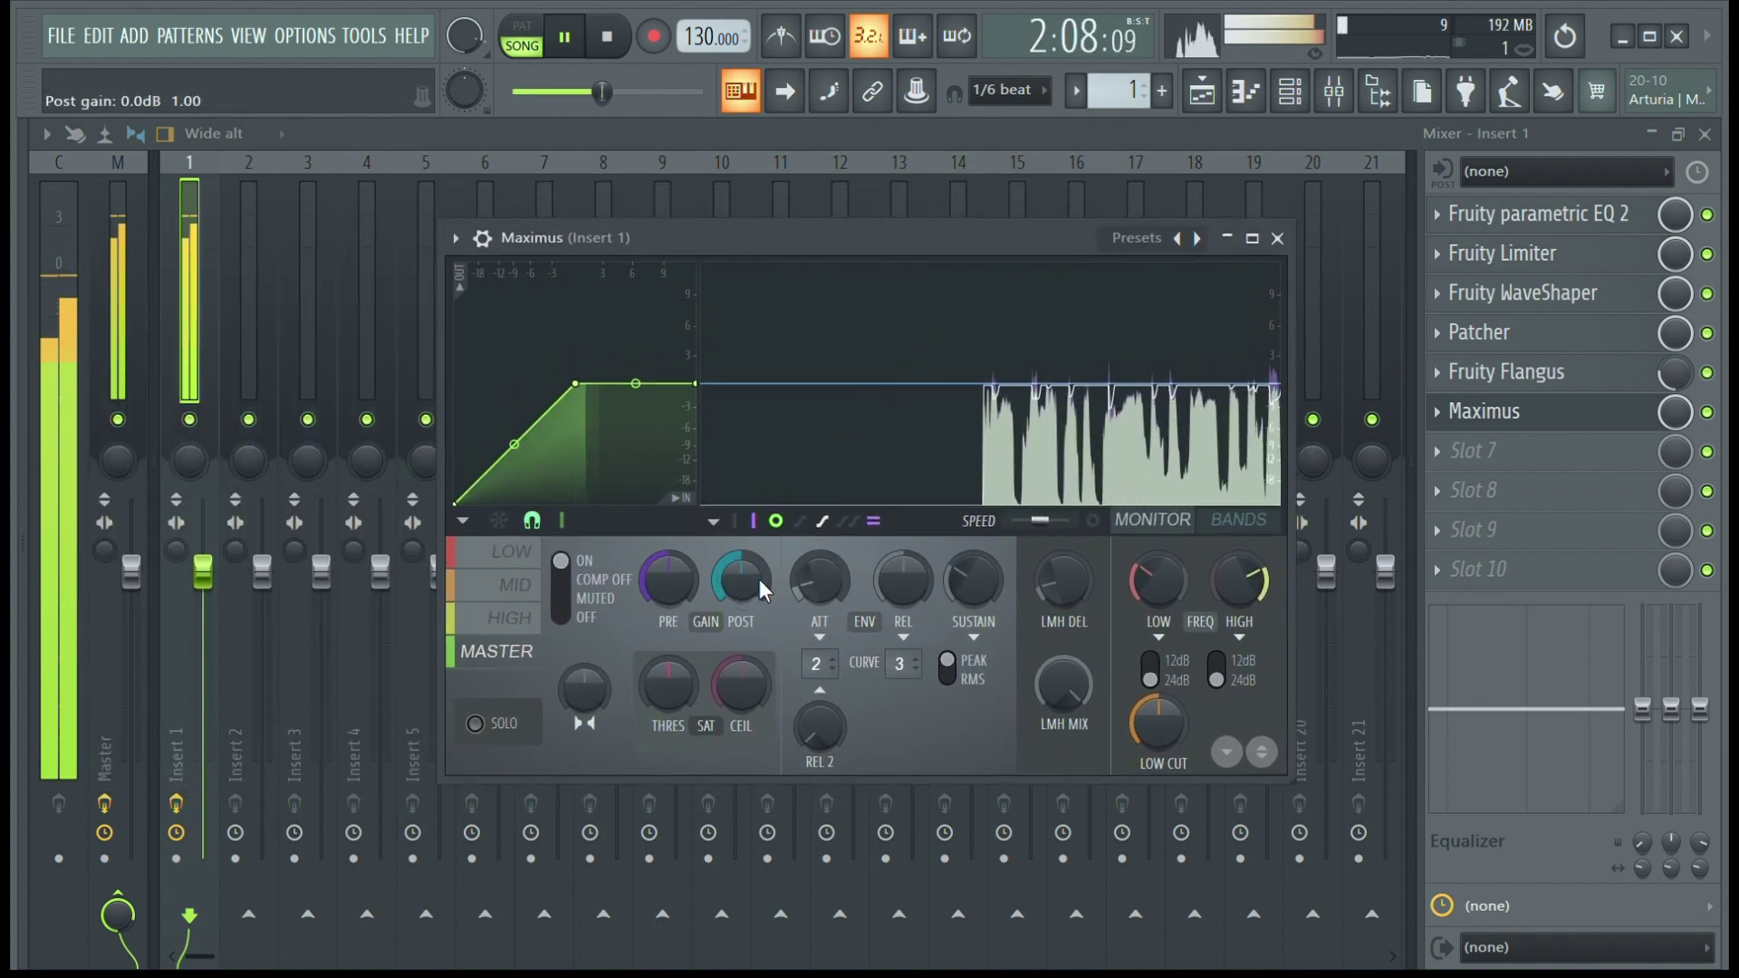
drag(759, 579, 759, 599)
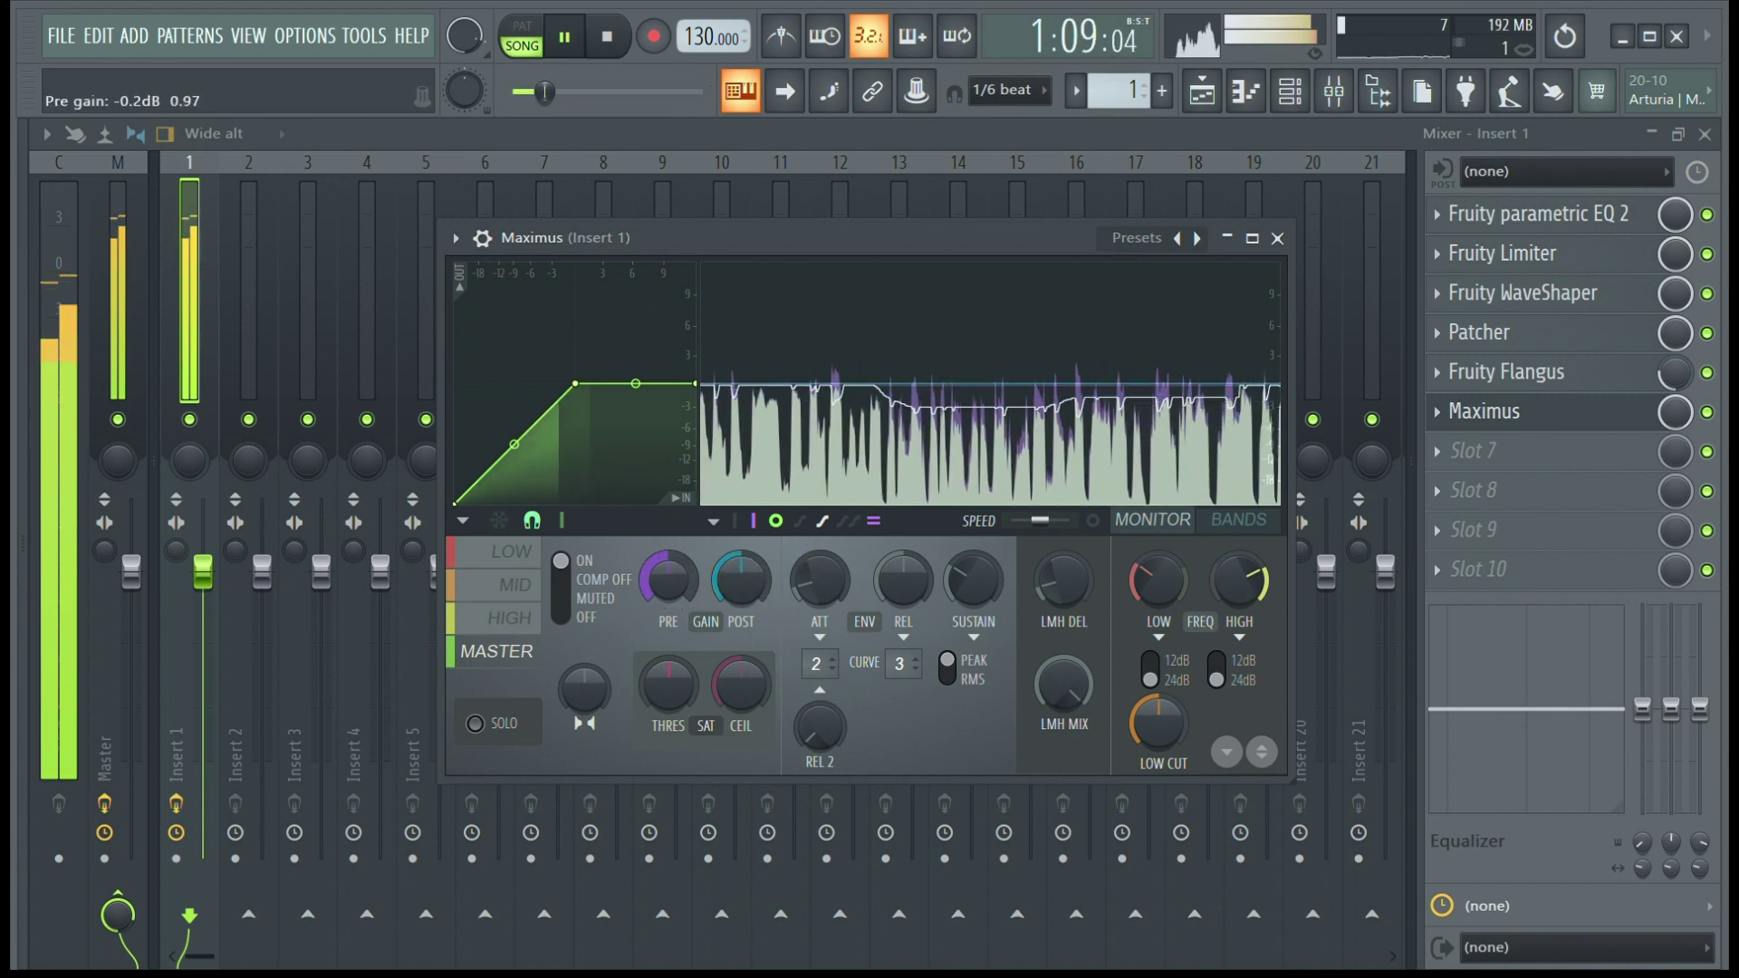
mouse_move(668, 579)
mouse_down()
mouse_move(668, 616)
mouse_move(671, 585)
mouse_up()
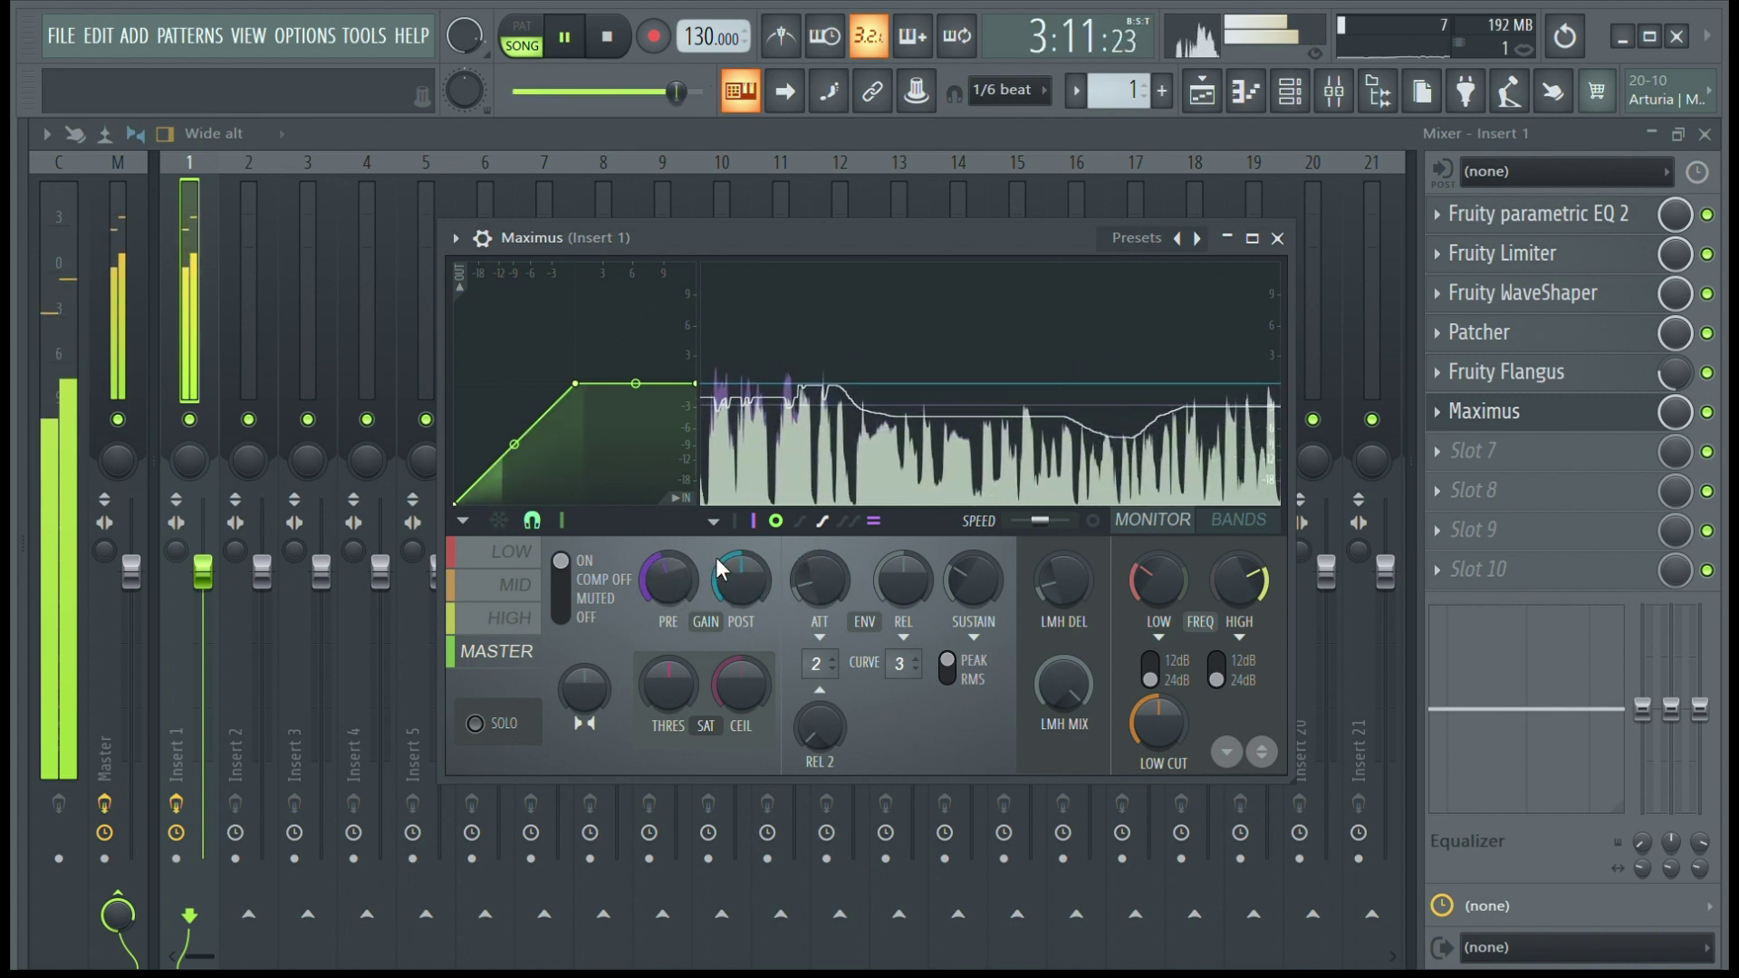
Step: Solo the low, mid and high bands of Maximus in turn to listen to each one
click(511, 552)
click(478, 734)
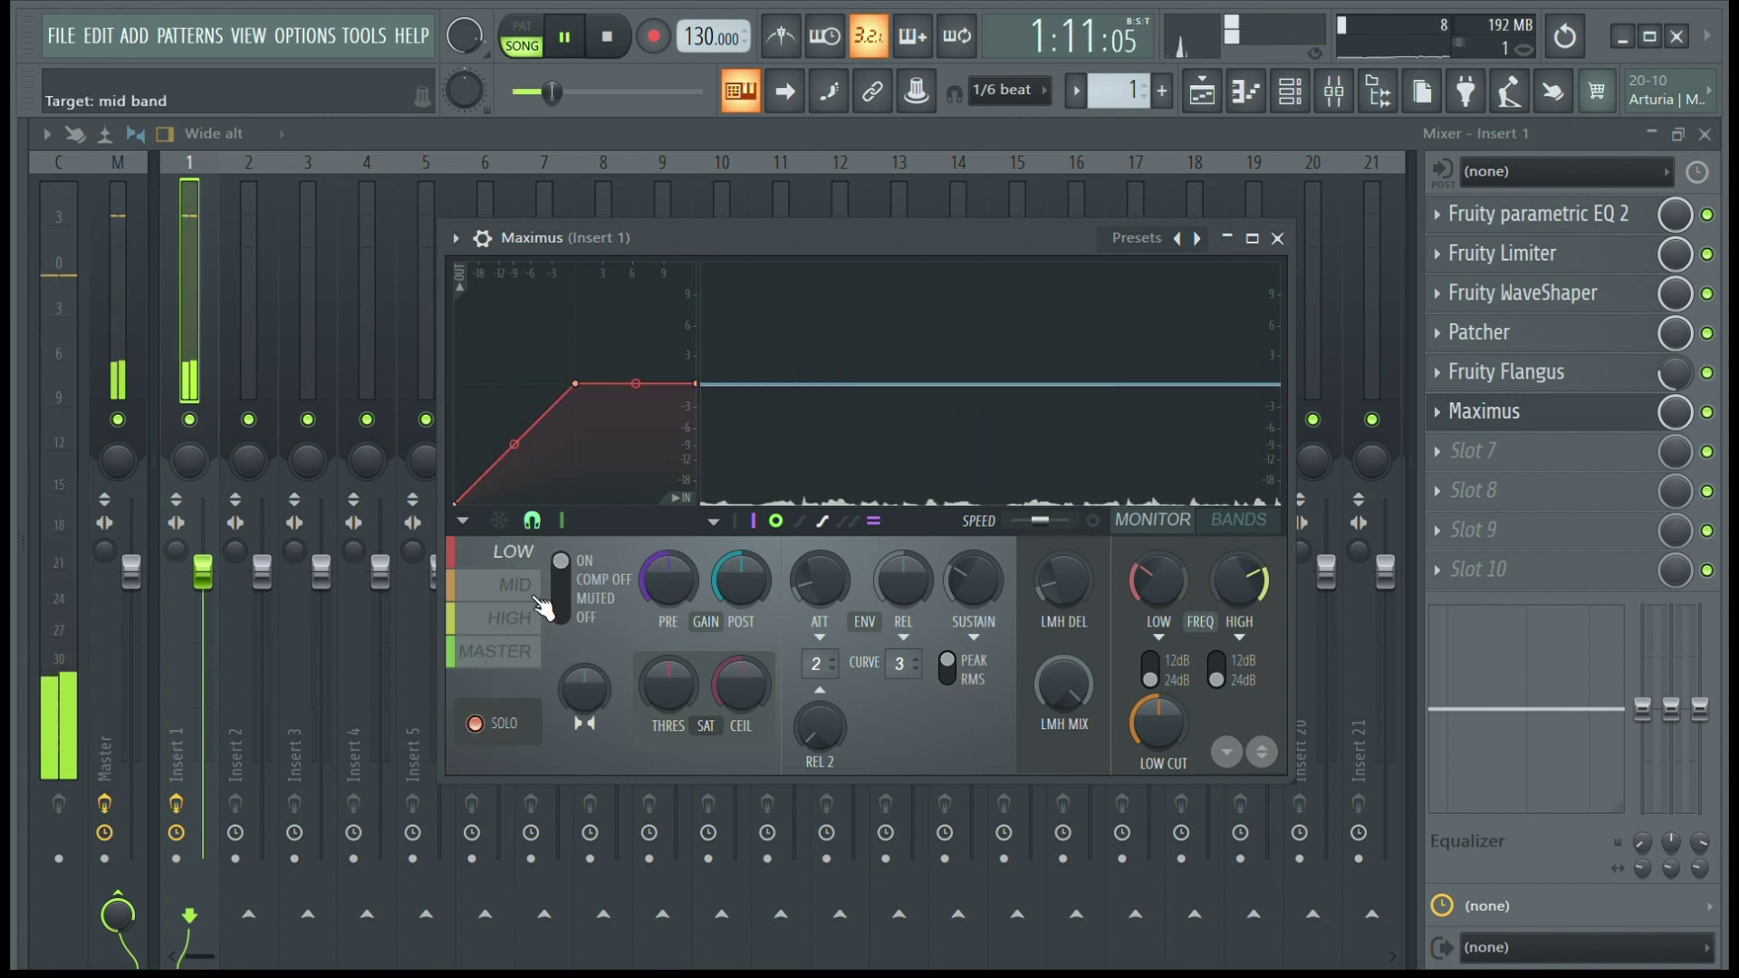
click(524, 587)
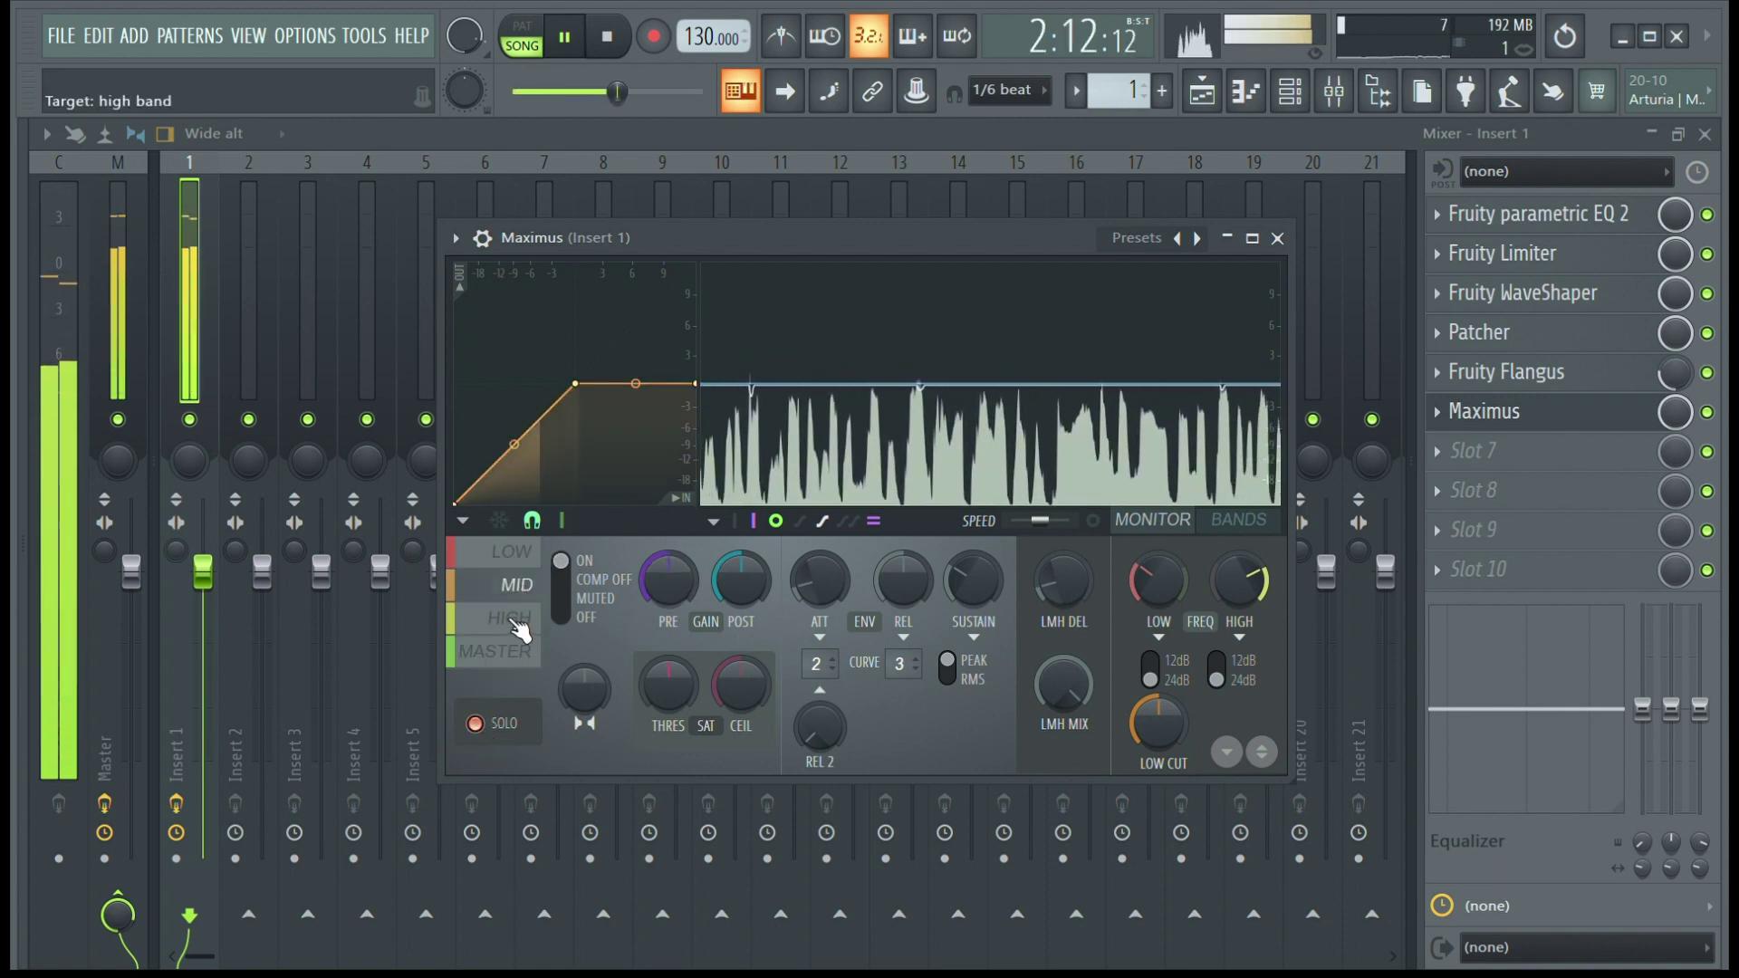
click(521, 616)
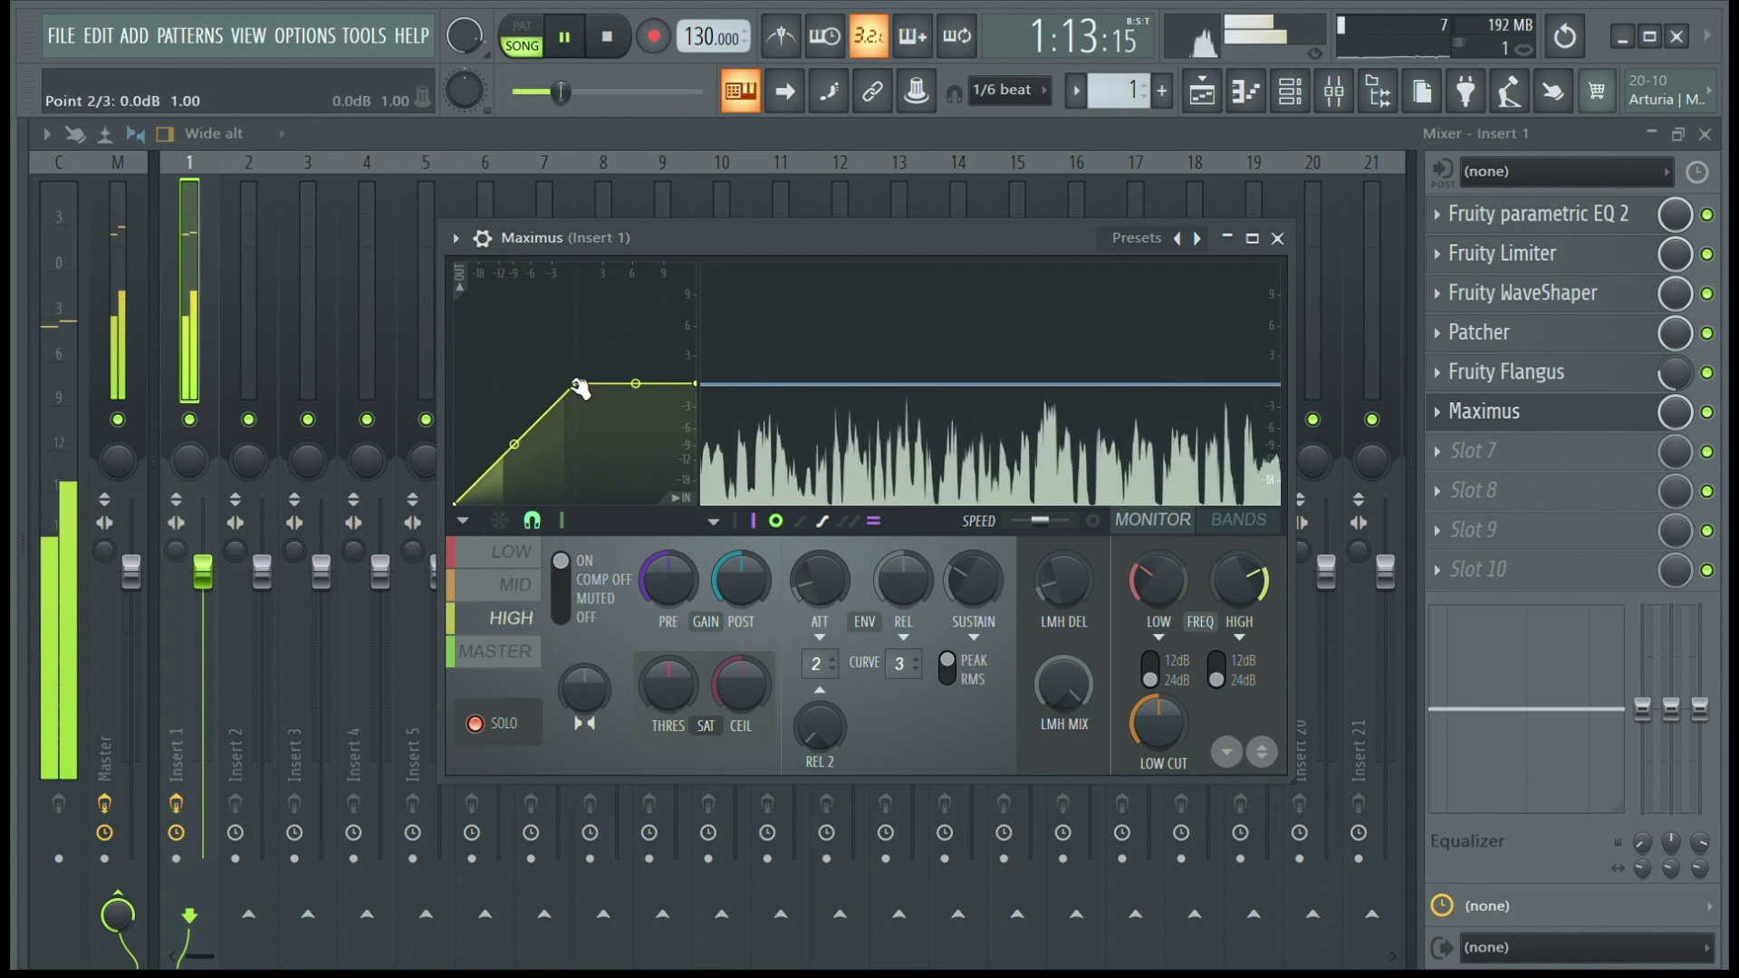
Step: Lower the high band's compression curve point to about -11 dB and compare the sound with its compression off and on
drag(580, 388, 509, 450)
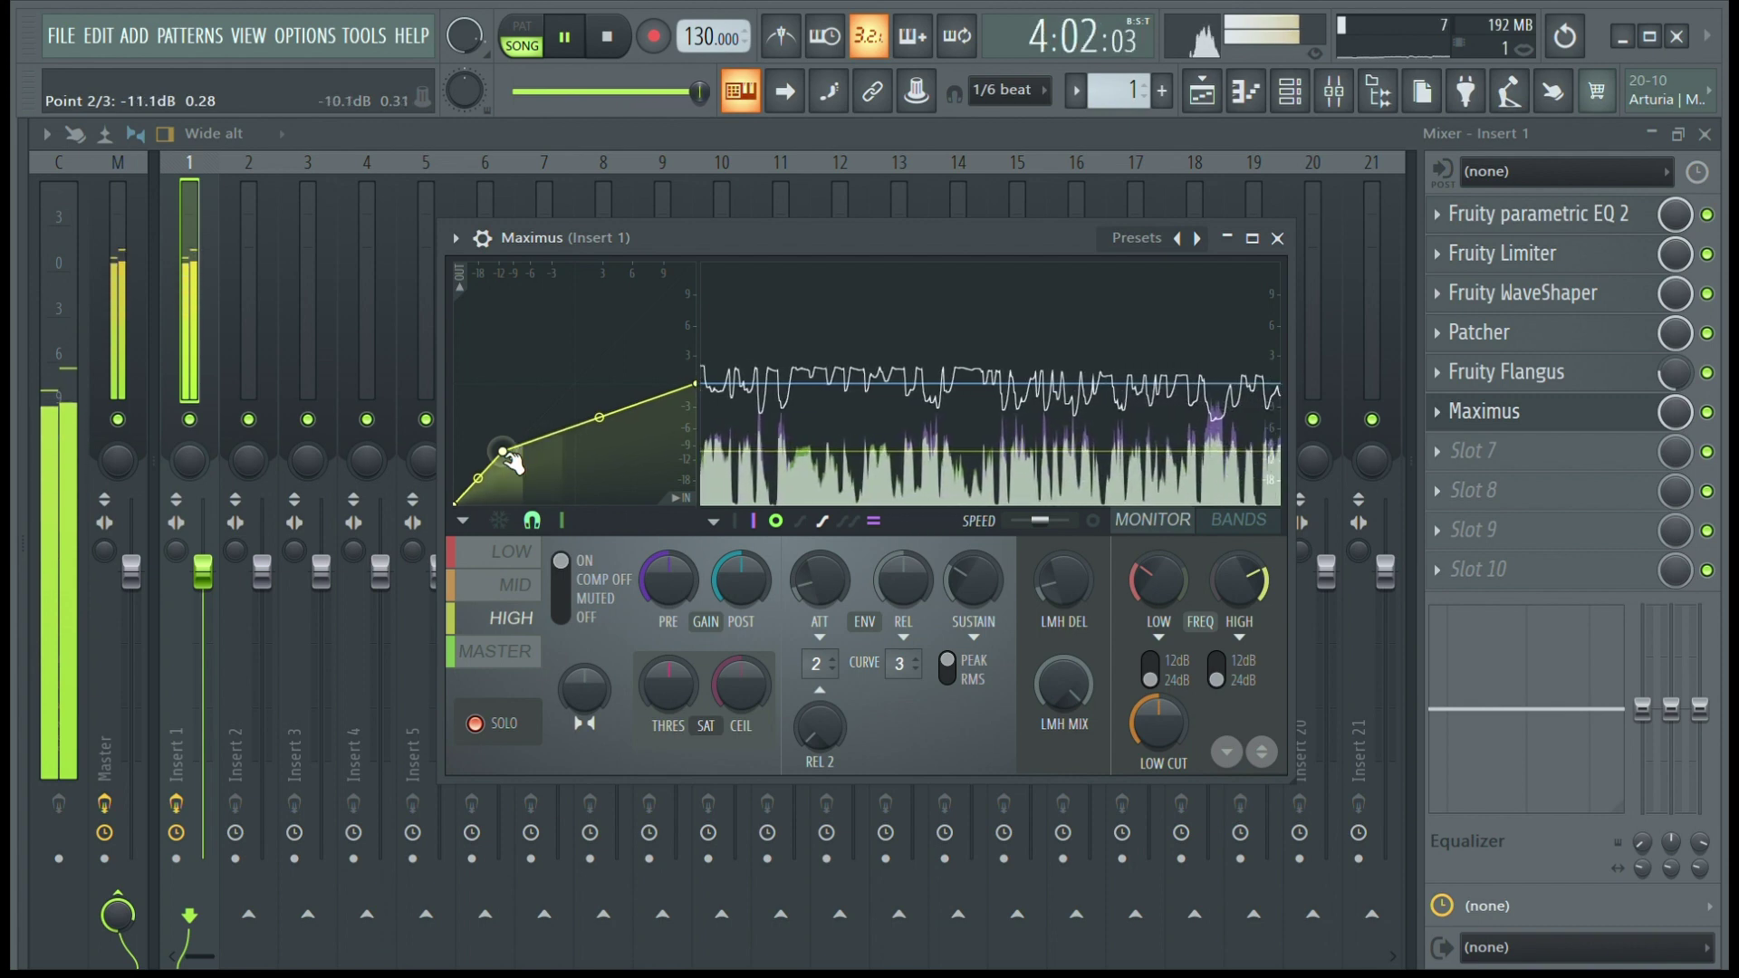
drag(513, 462, 512, 466)
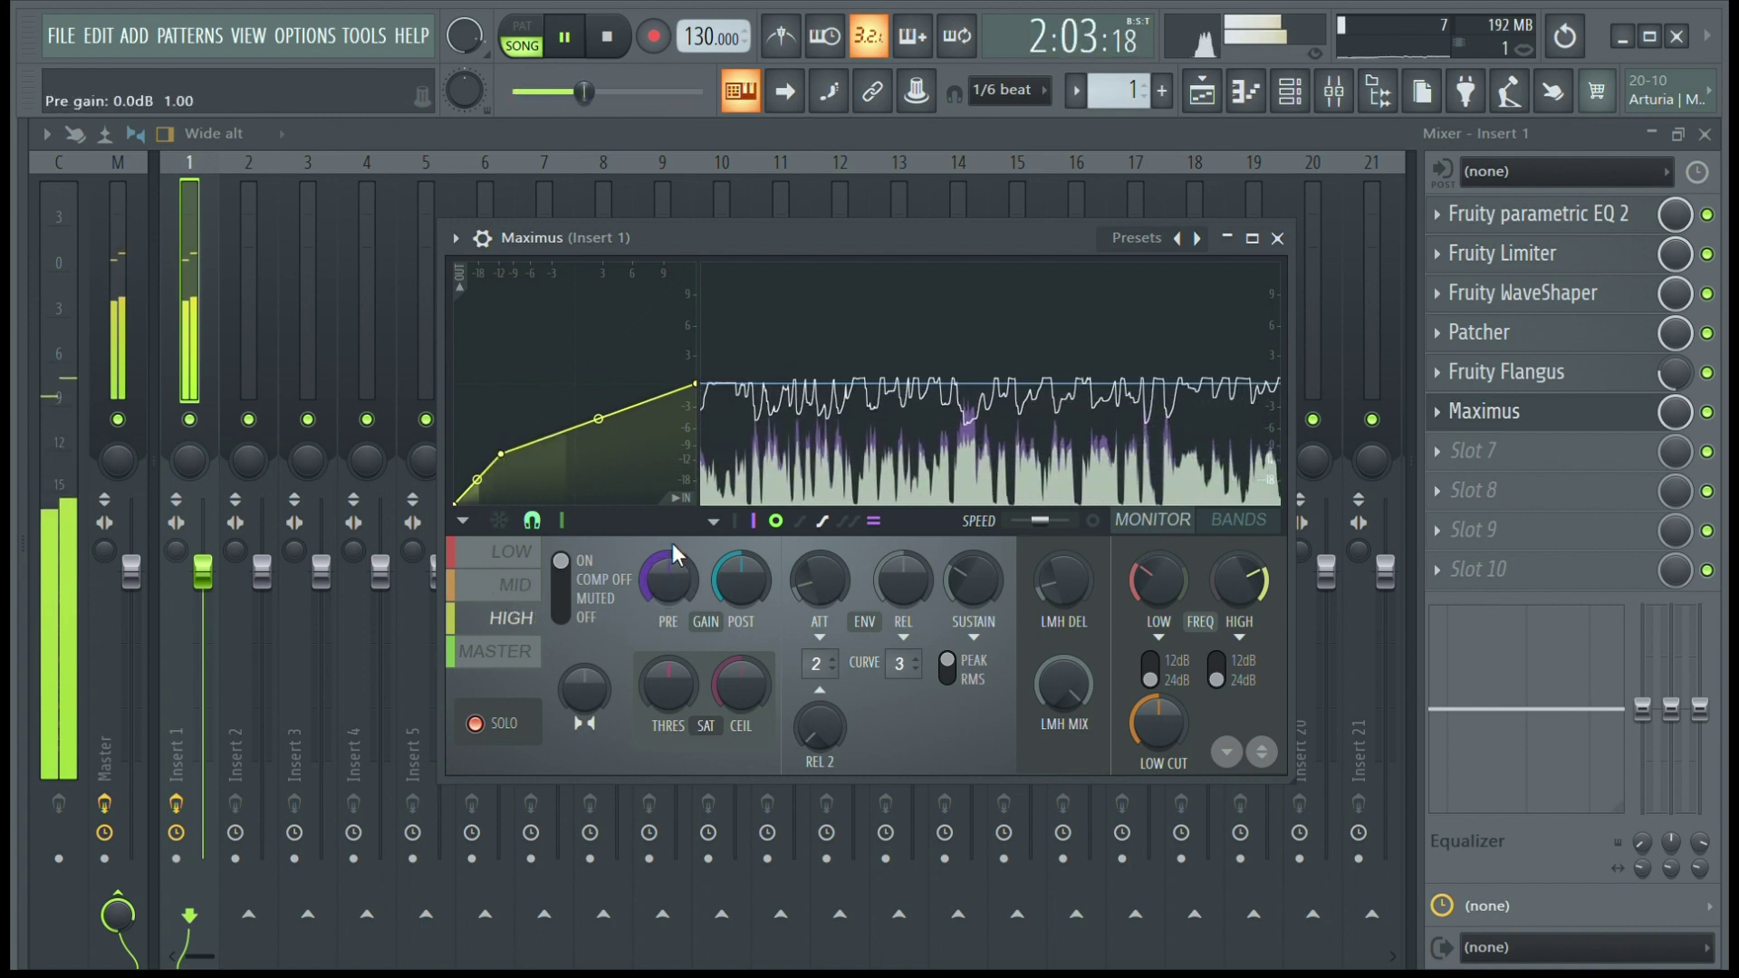
click(555, 582)
click(568, 574)
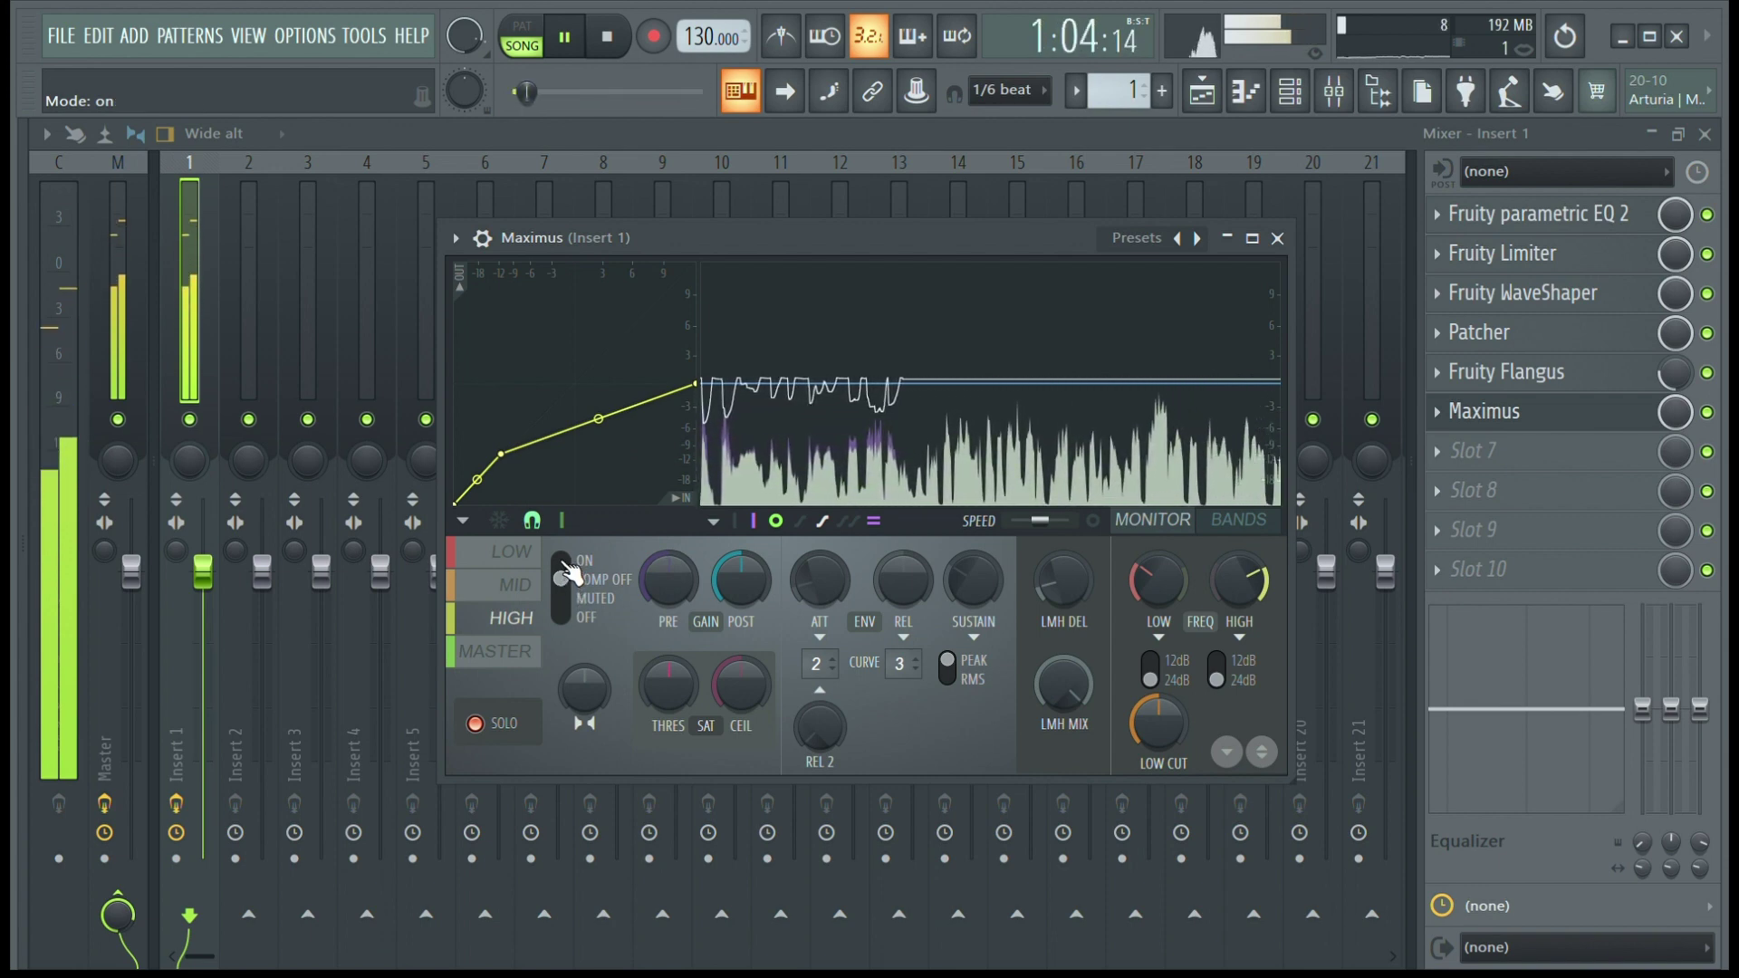
click(564, 580)
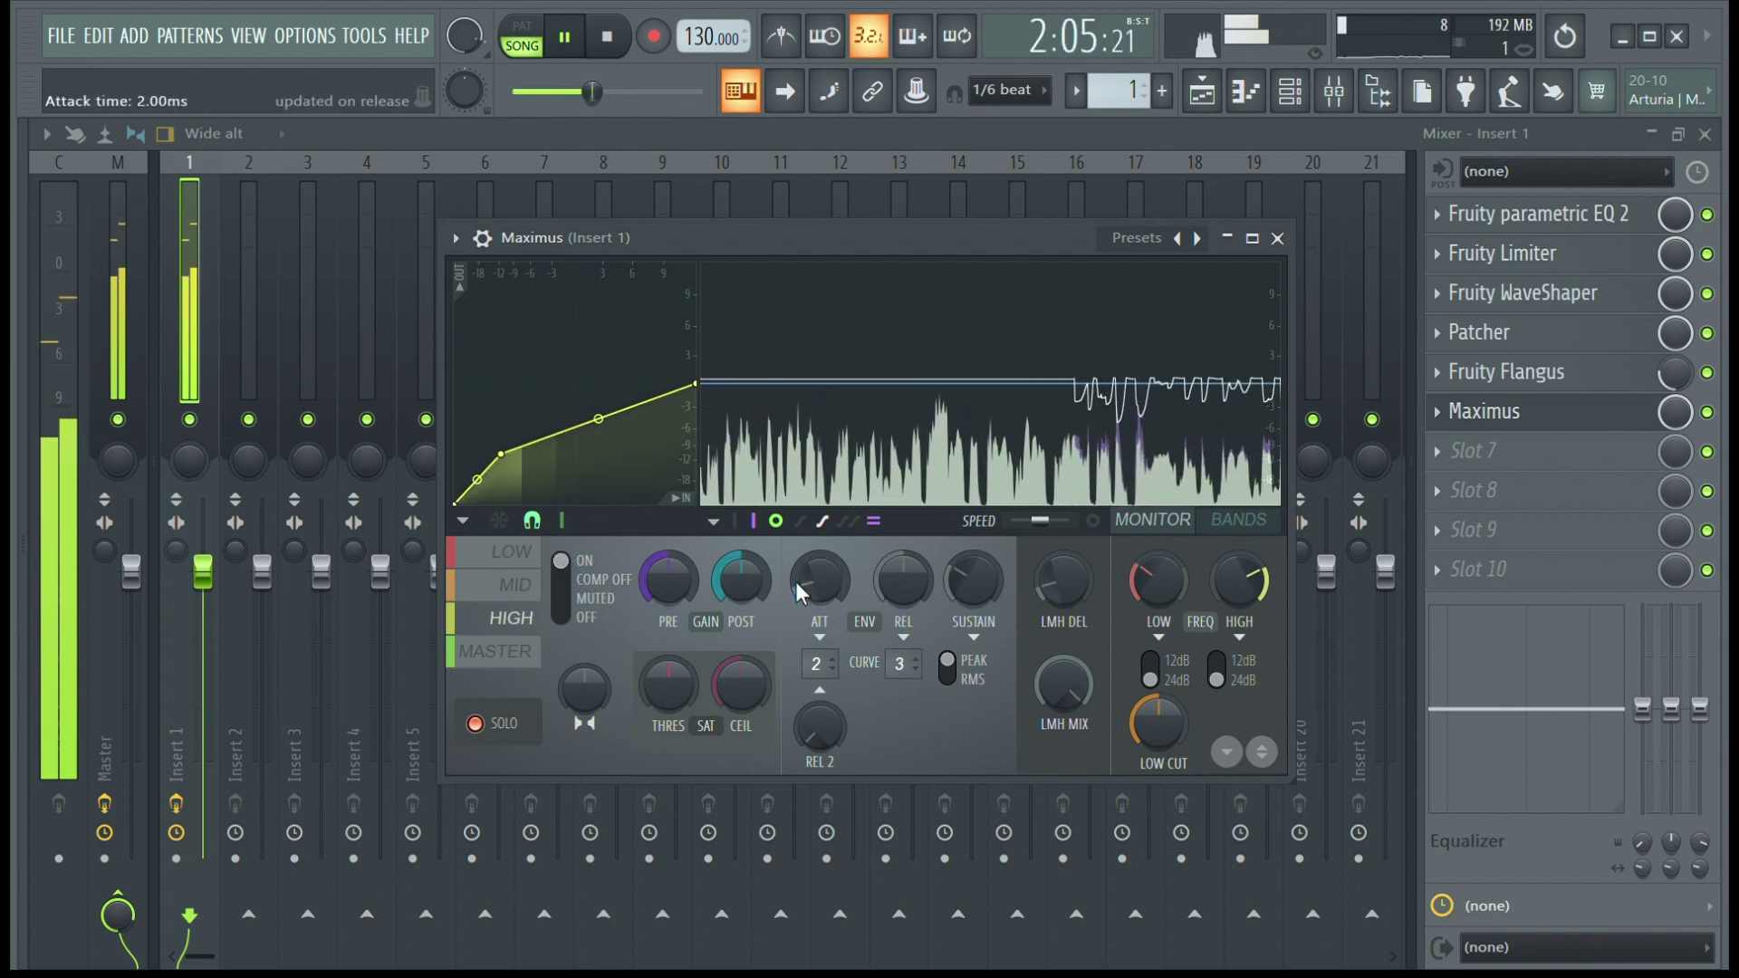
Step: Compare the high band with the master output in Maximus and toggle solo mode
click(530, 652)
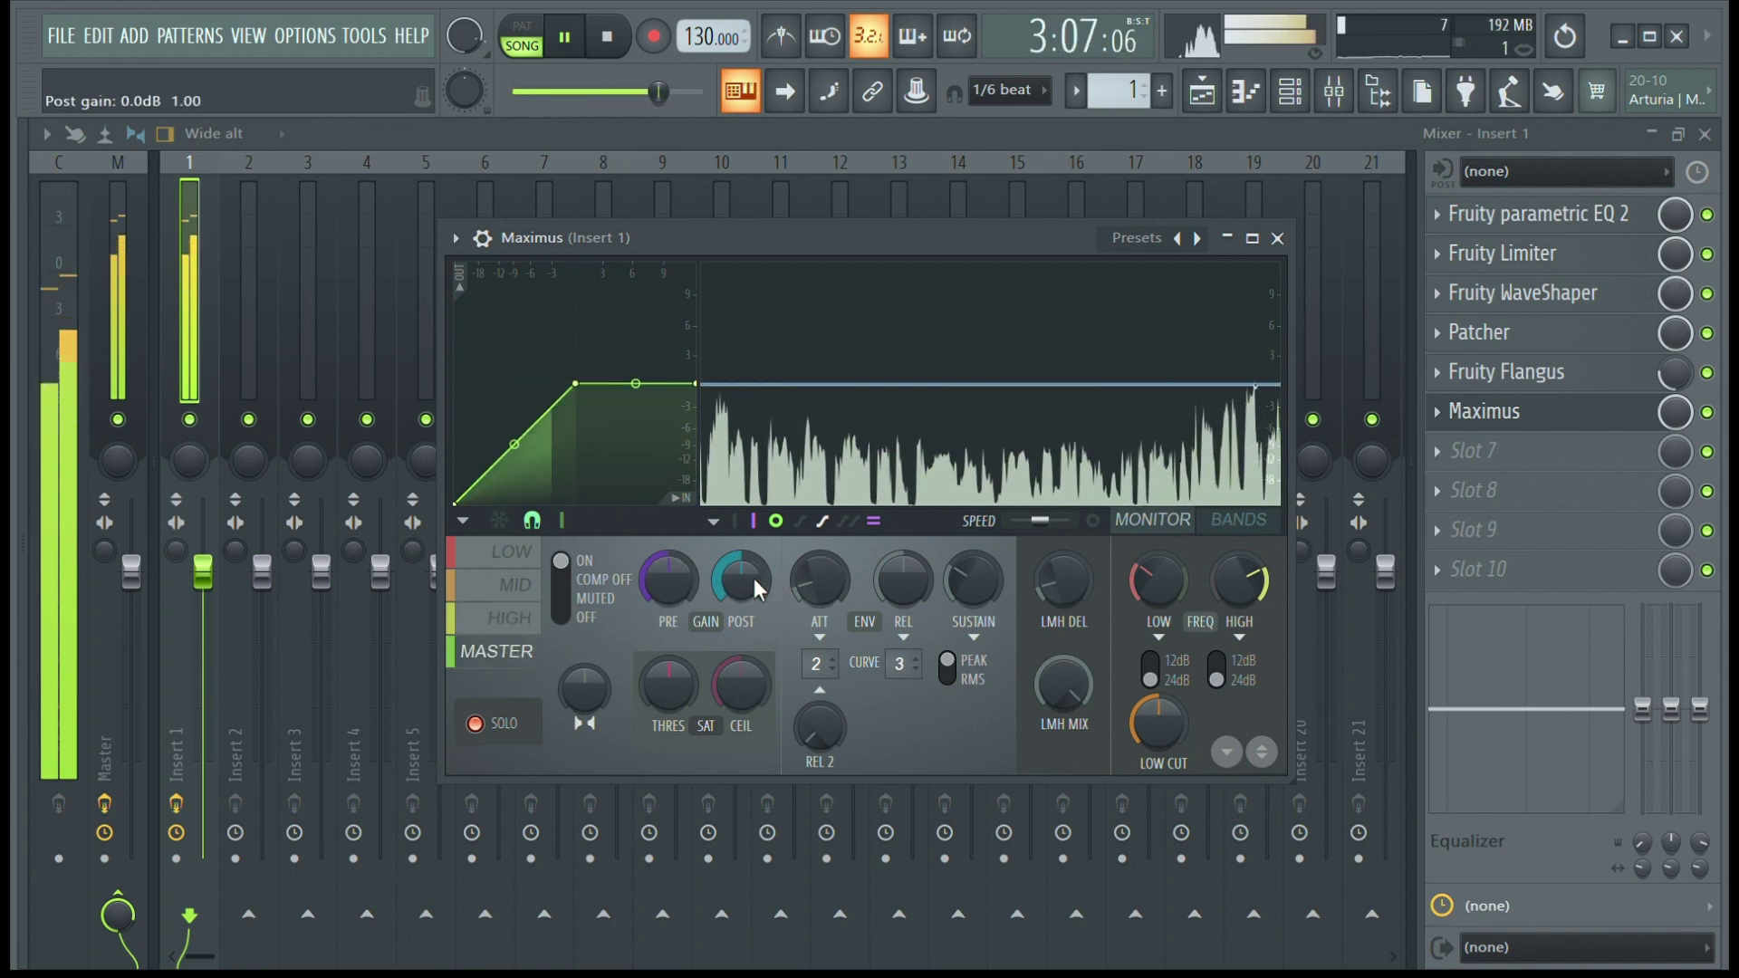
click(509, 619)
click(498, 652)
click(497, 725)
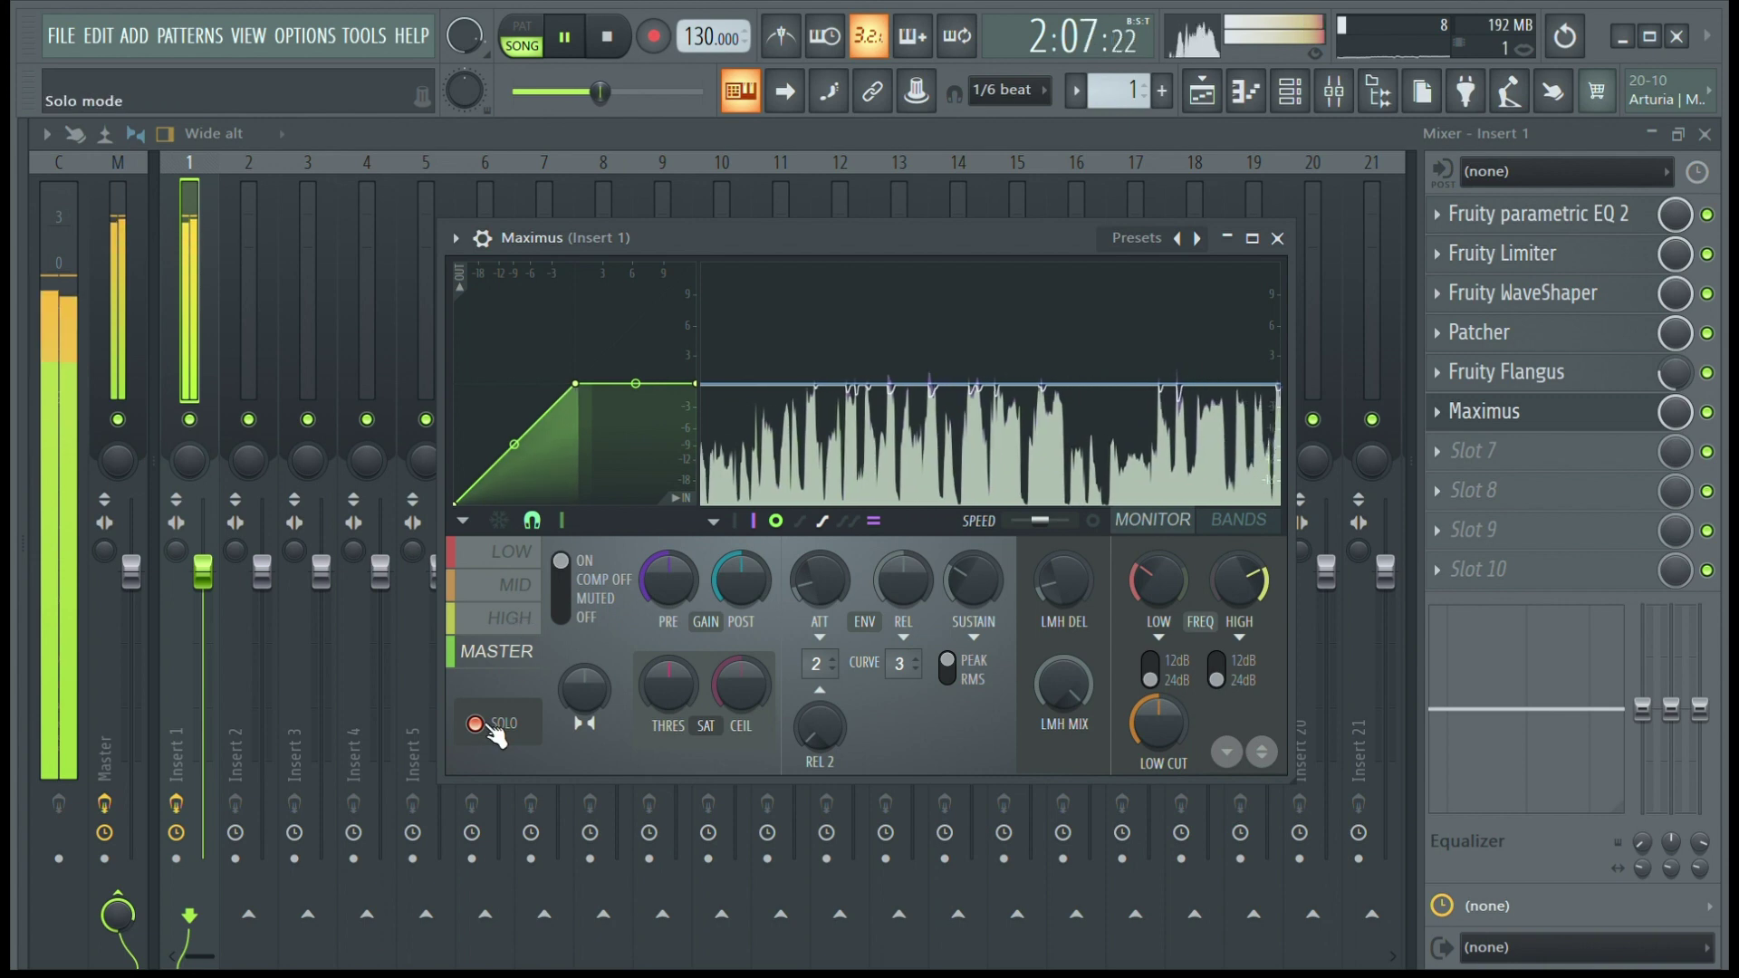
Step: Select the high band in Maximus and compare its sound with compression switched off and on during playback
click(509, 619)
click(574, 572)
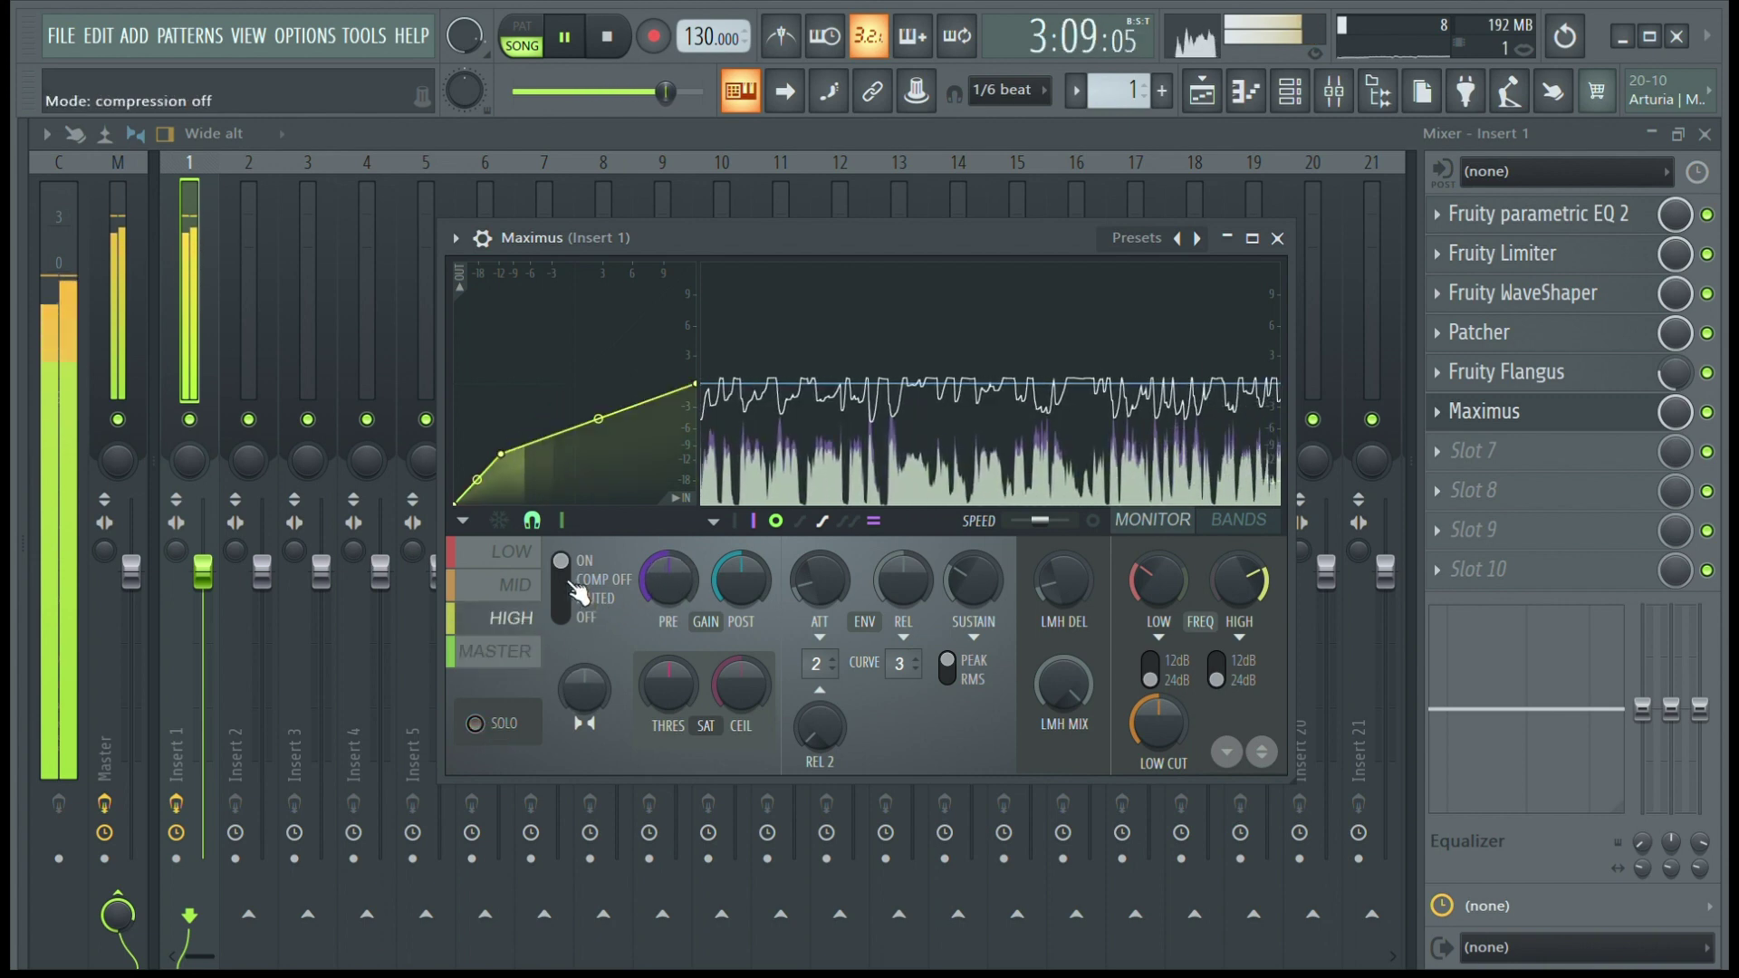
click(567, 570)
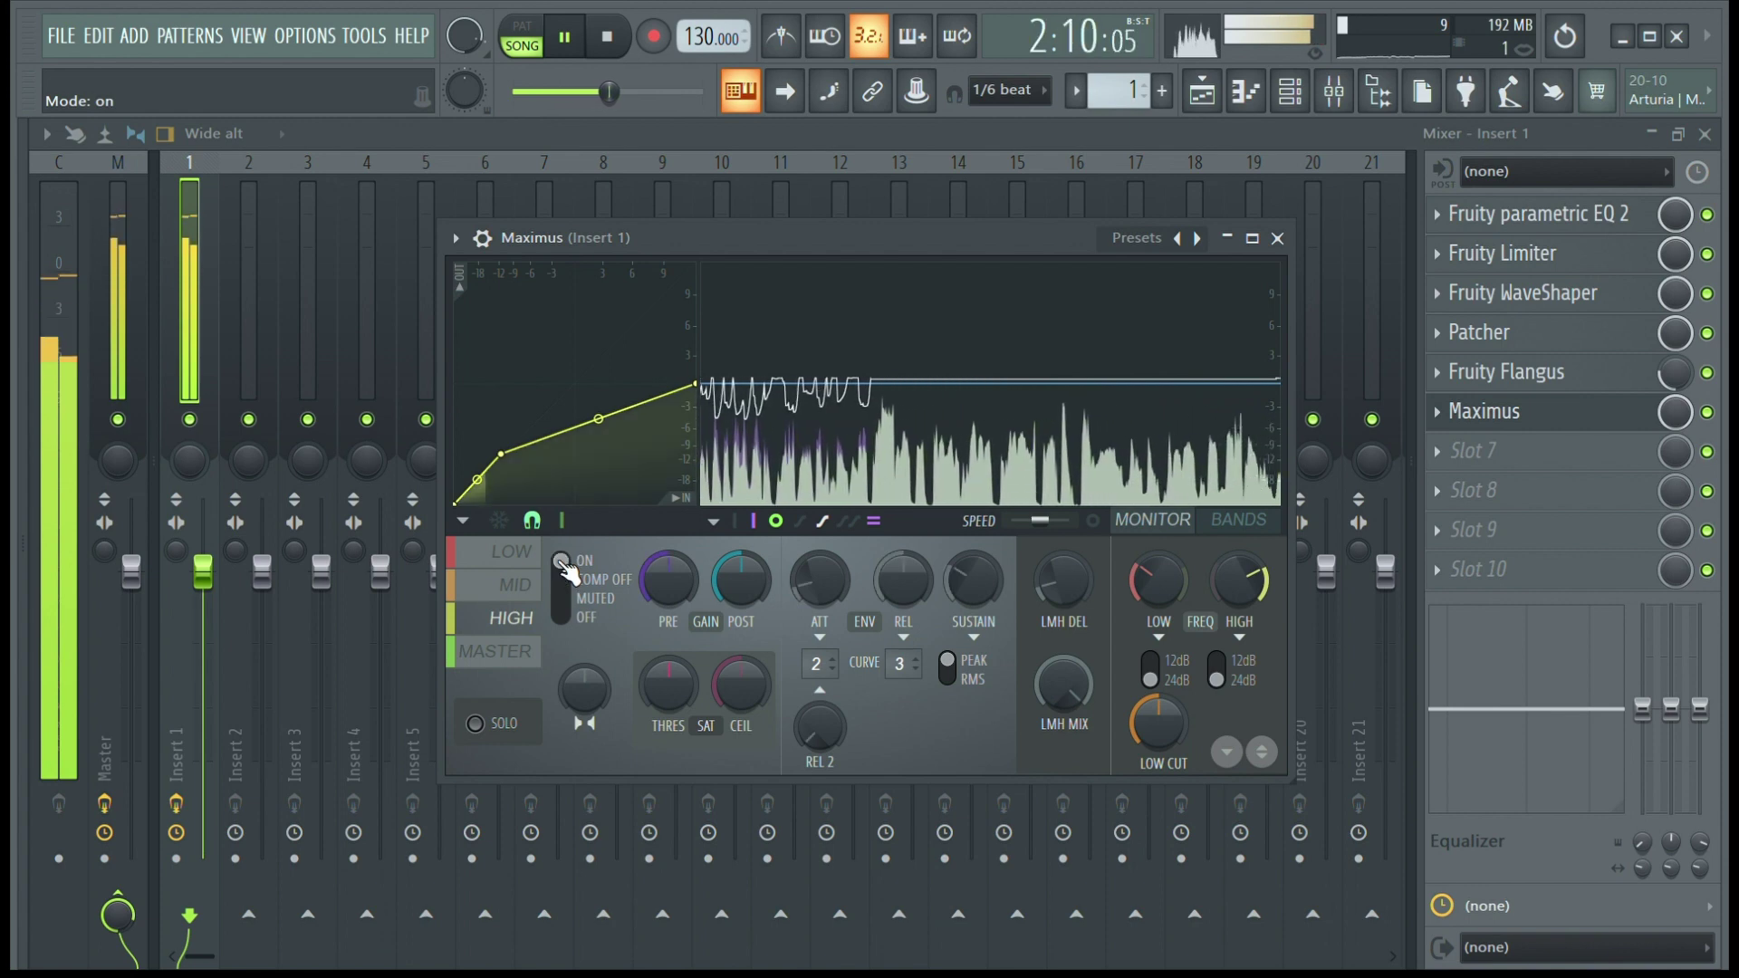
click(567, 582)
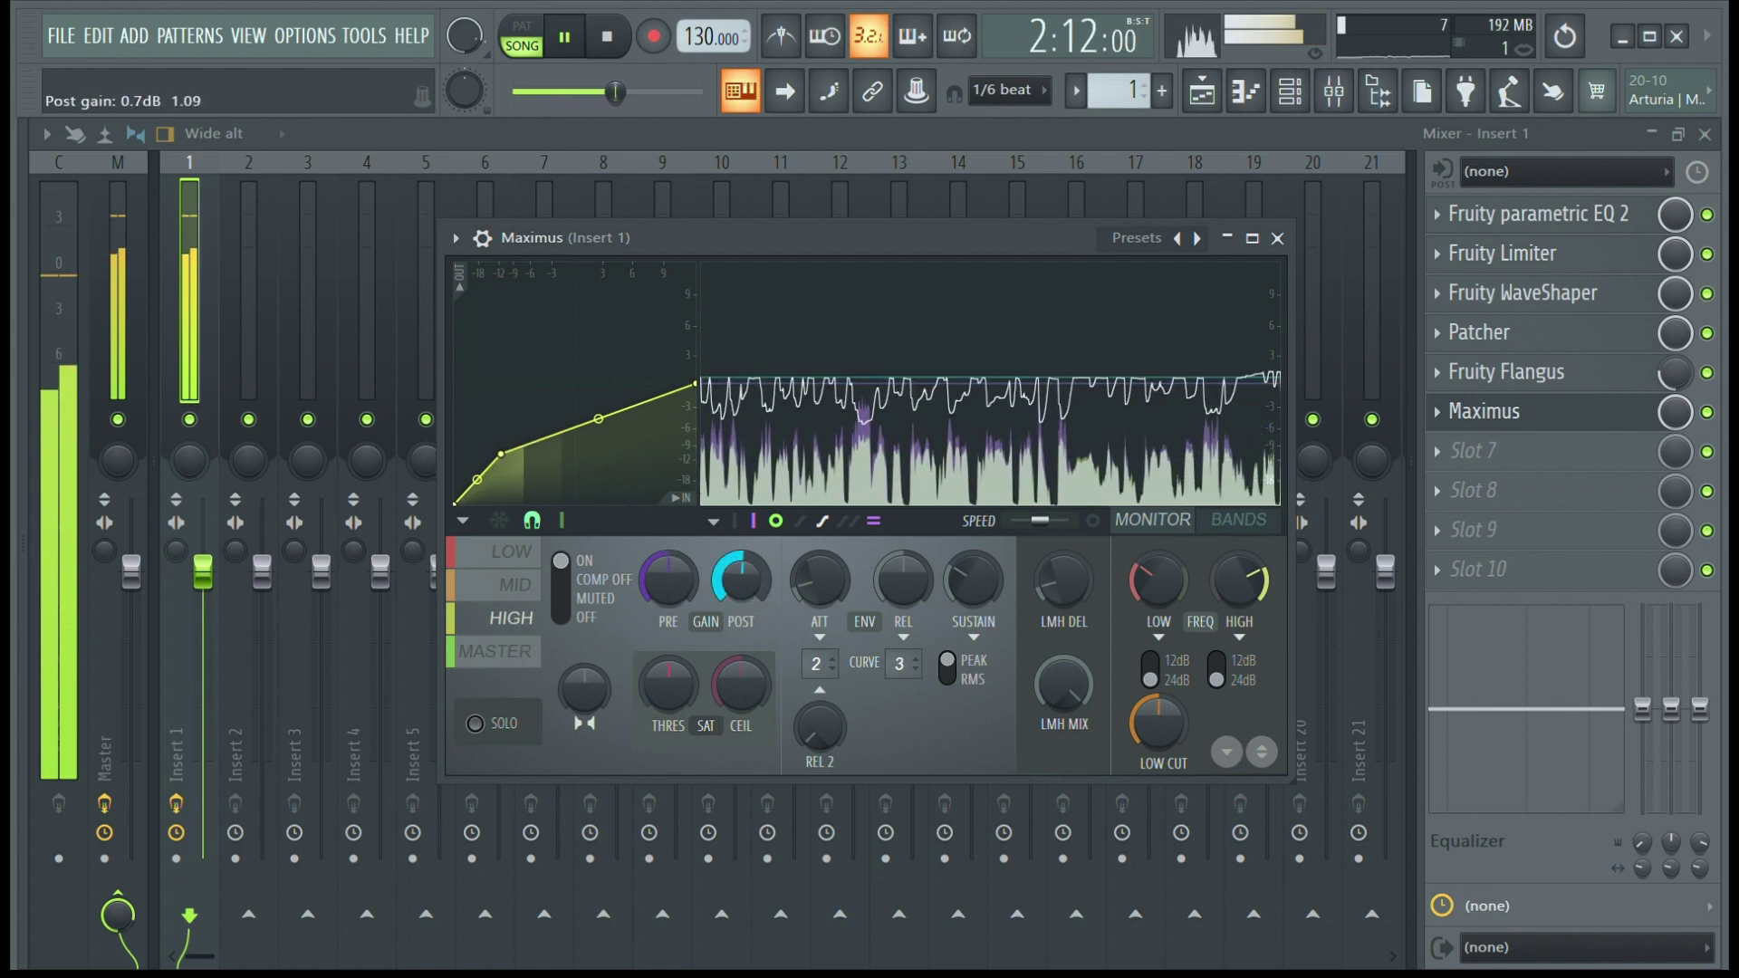
Step: Raise the high band's post gain to about 0.7 dB, check the master band and close Maximus
drag(741, 580, 741, 562)
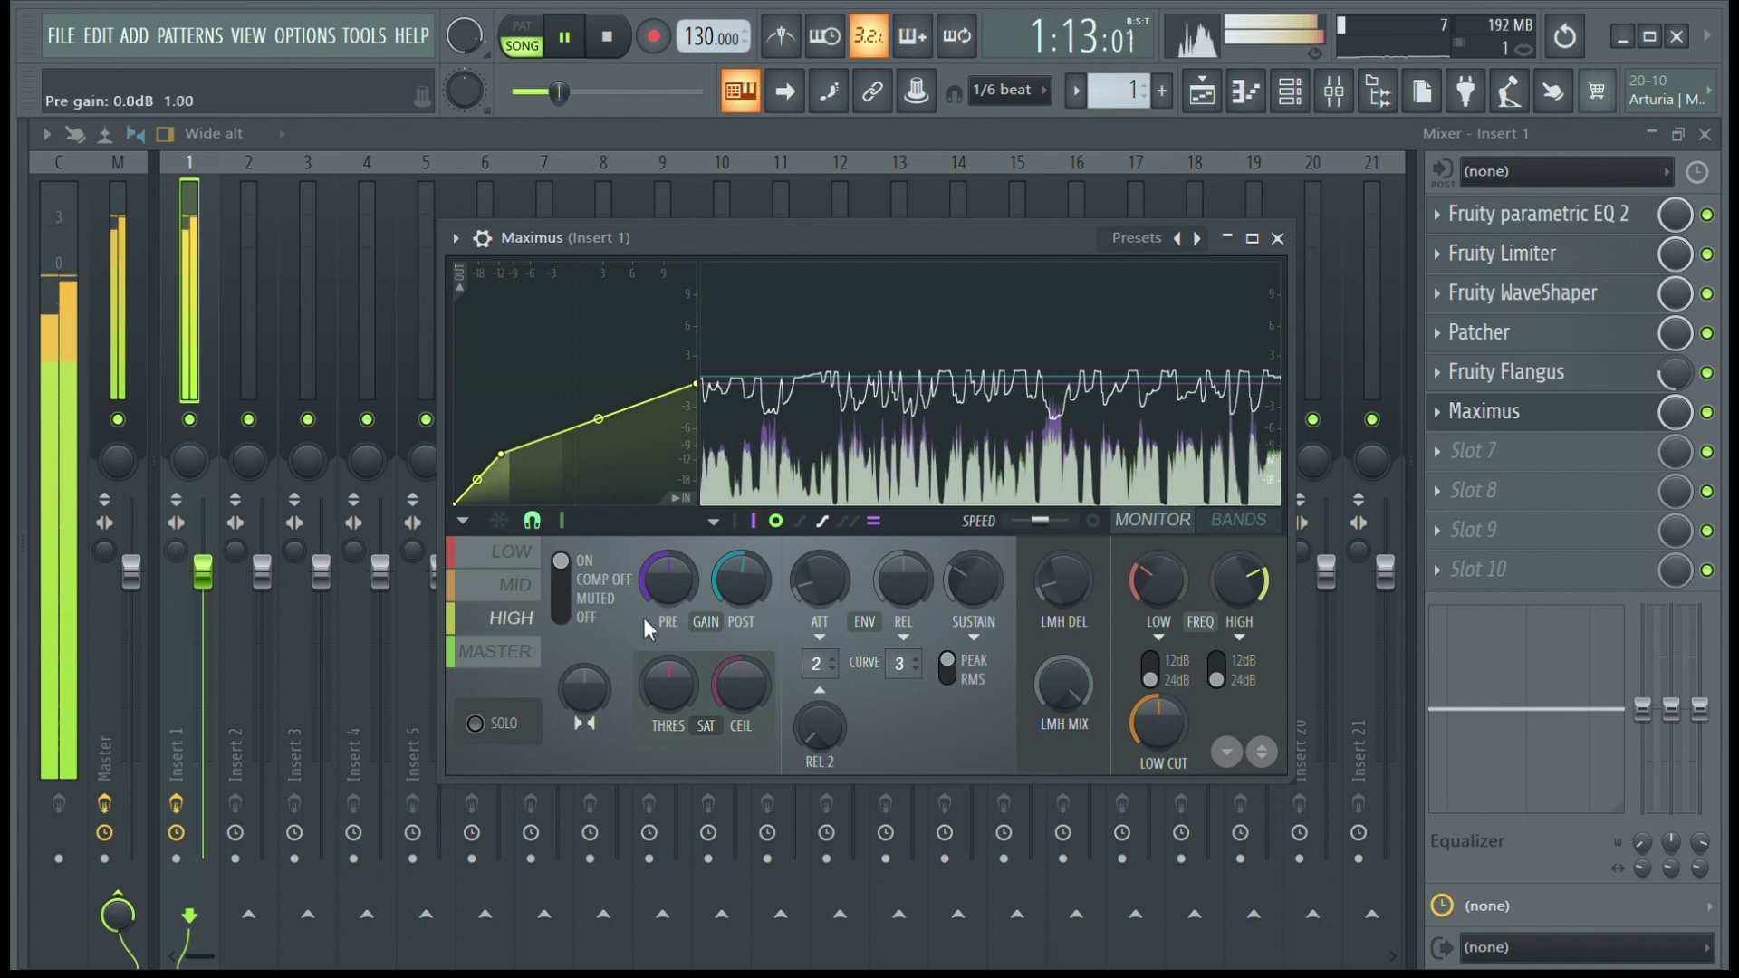
drag(741, 579, 741, 577)
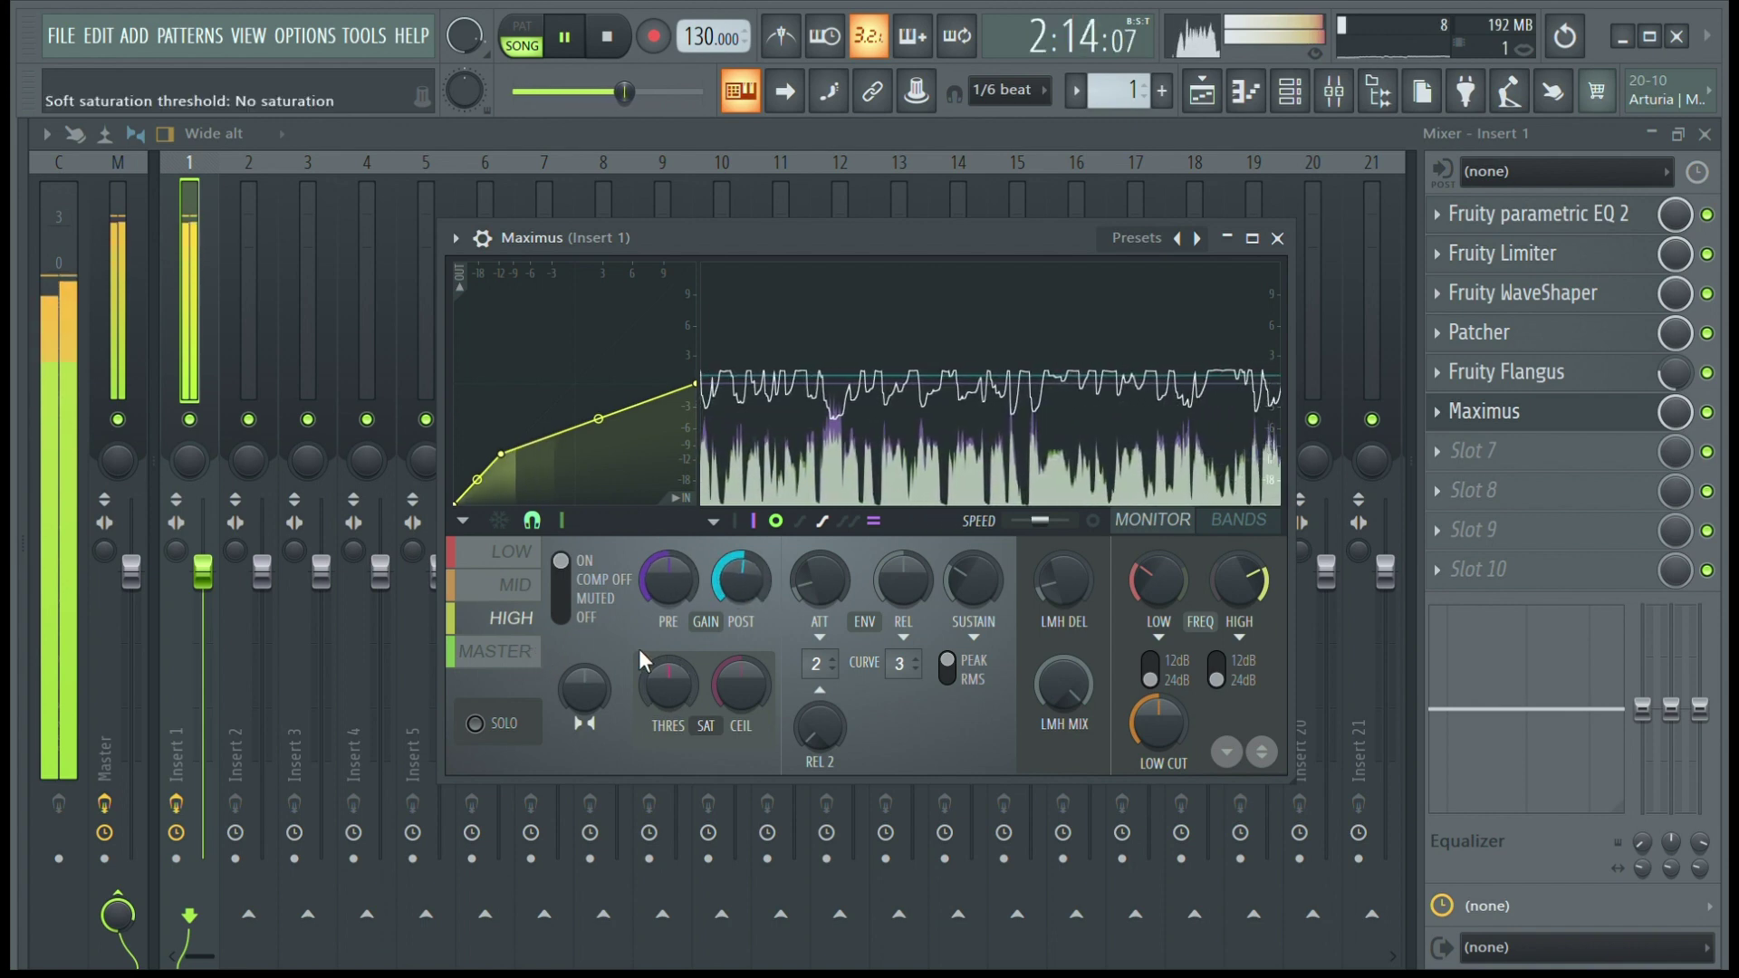
click(508, 652)
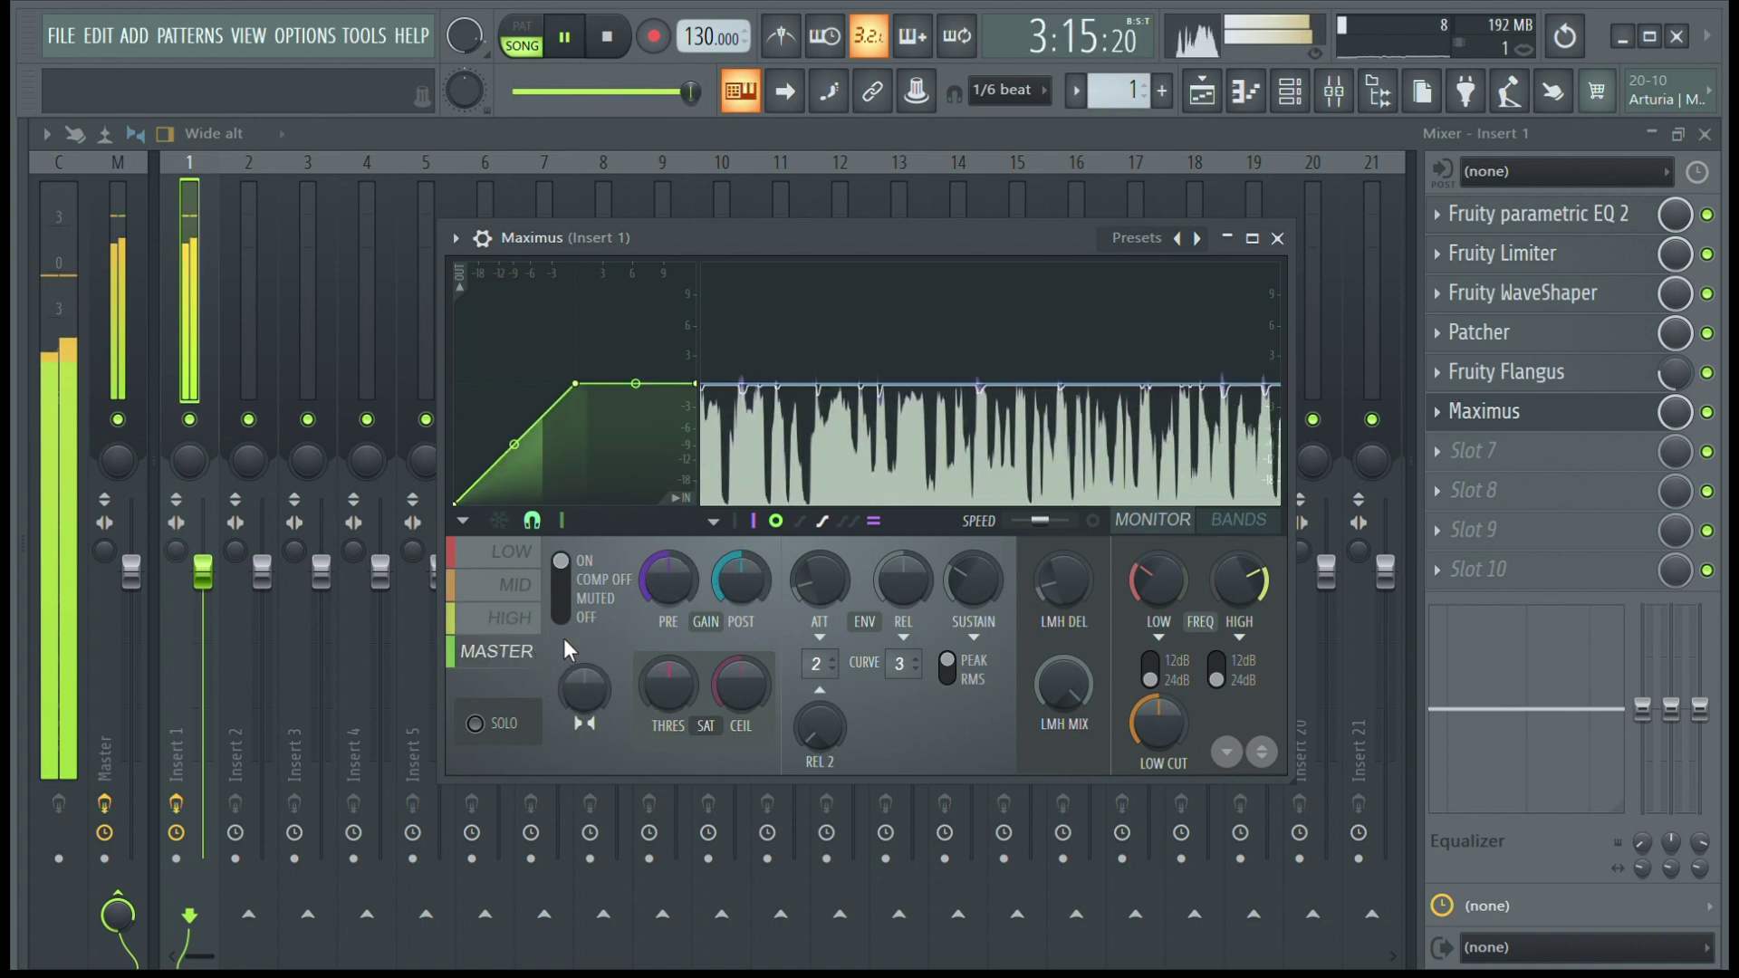
click(1277, 238)
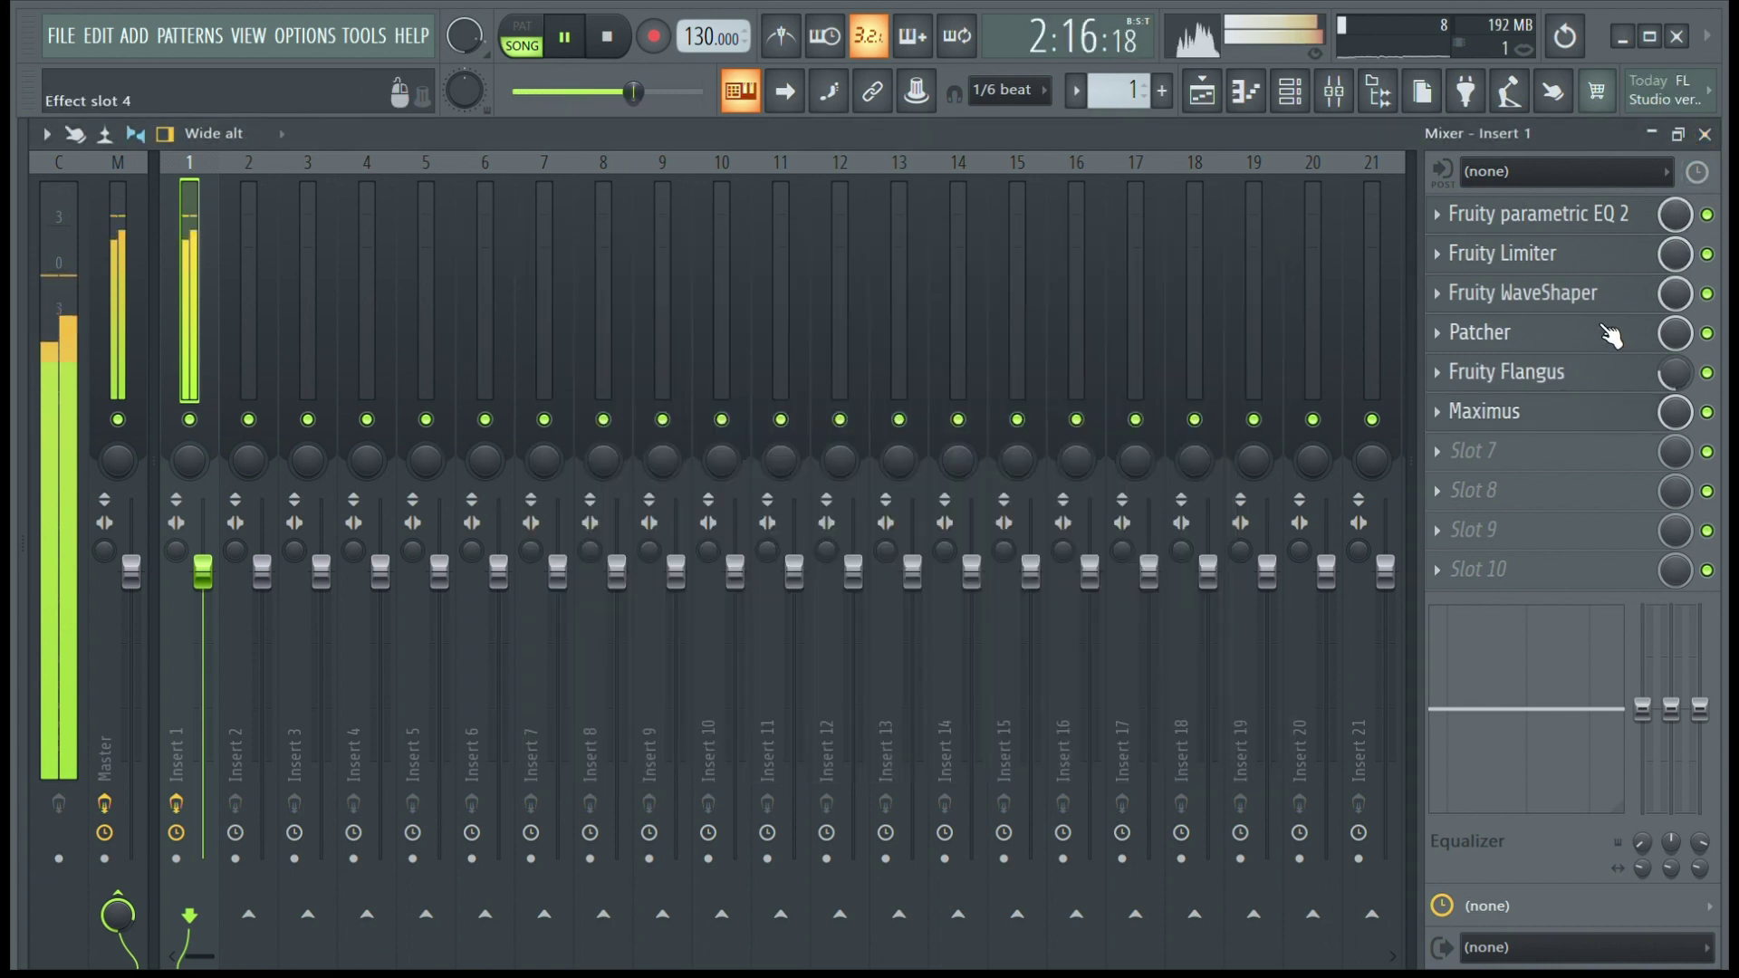
Step: Stop playback, load Fruity Delay 3 in slot 7 of Insert 1 and choose its Ping pong preset
key(F5)
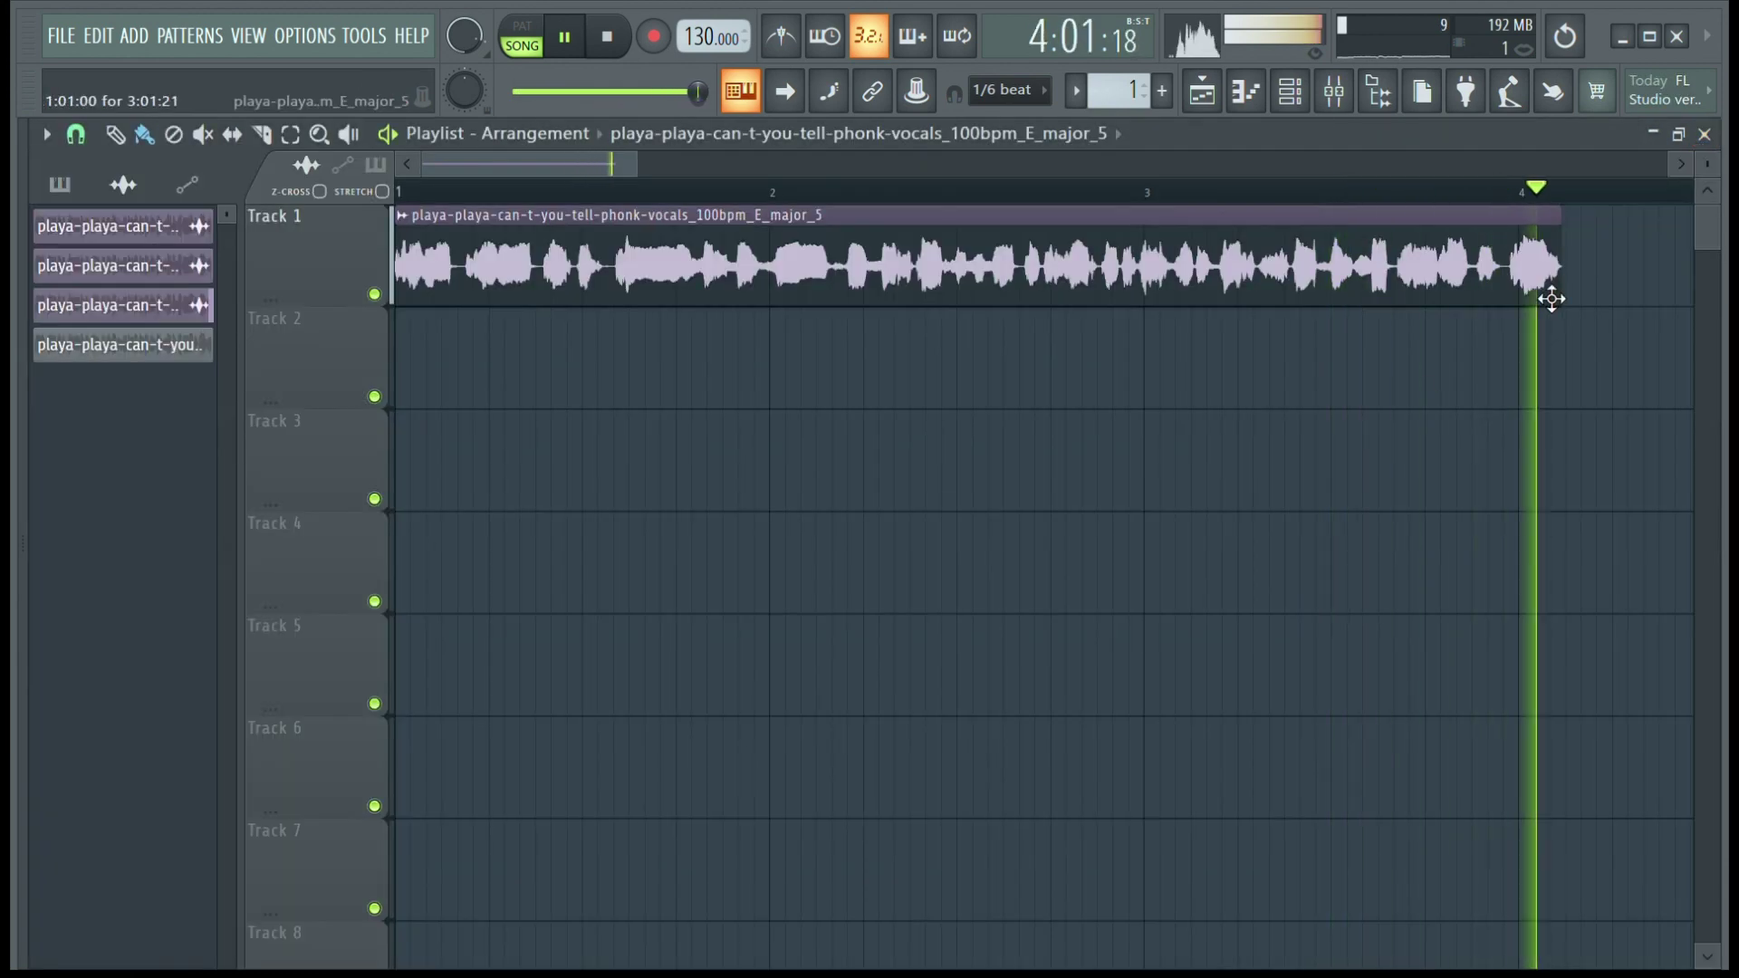
key(space)
key(F9)
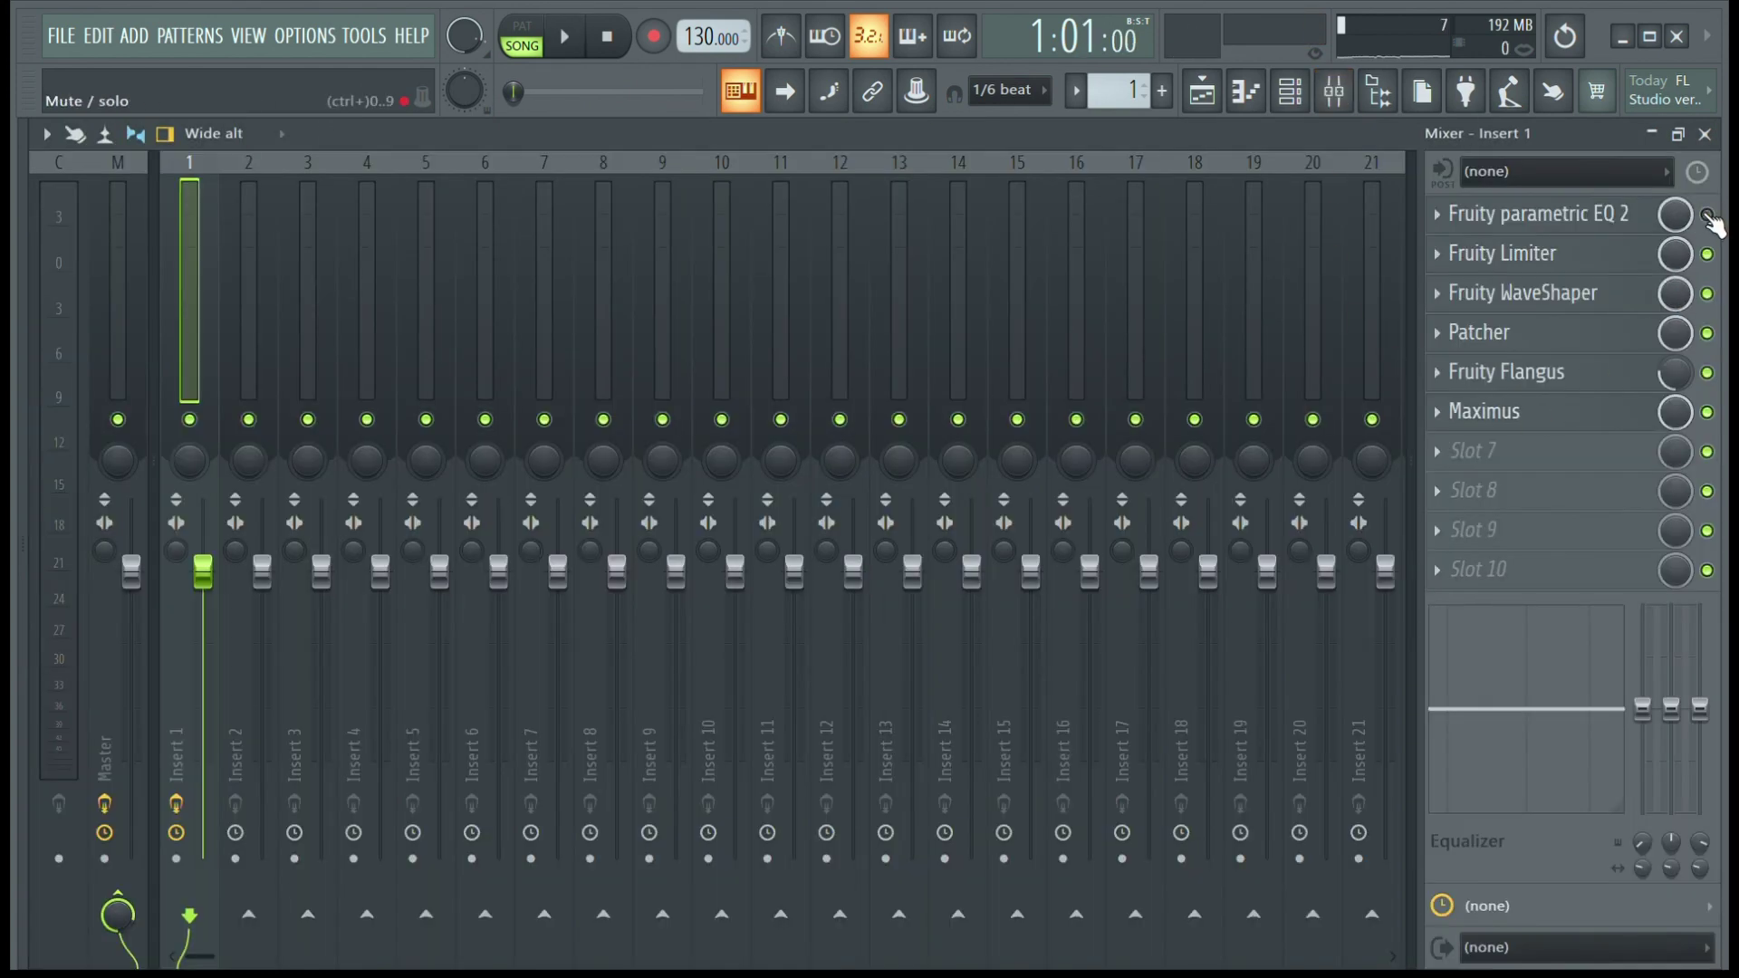
click(1708, 412)
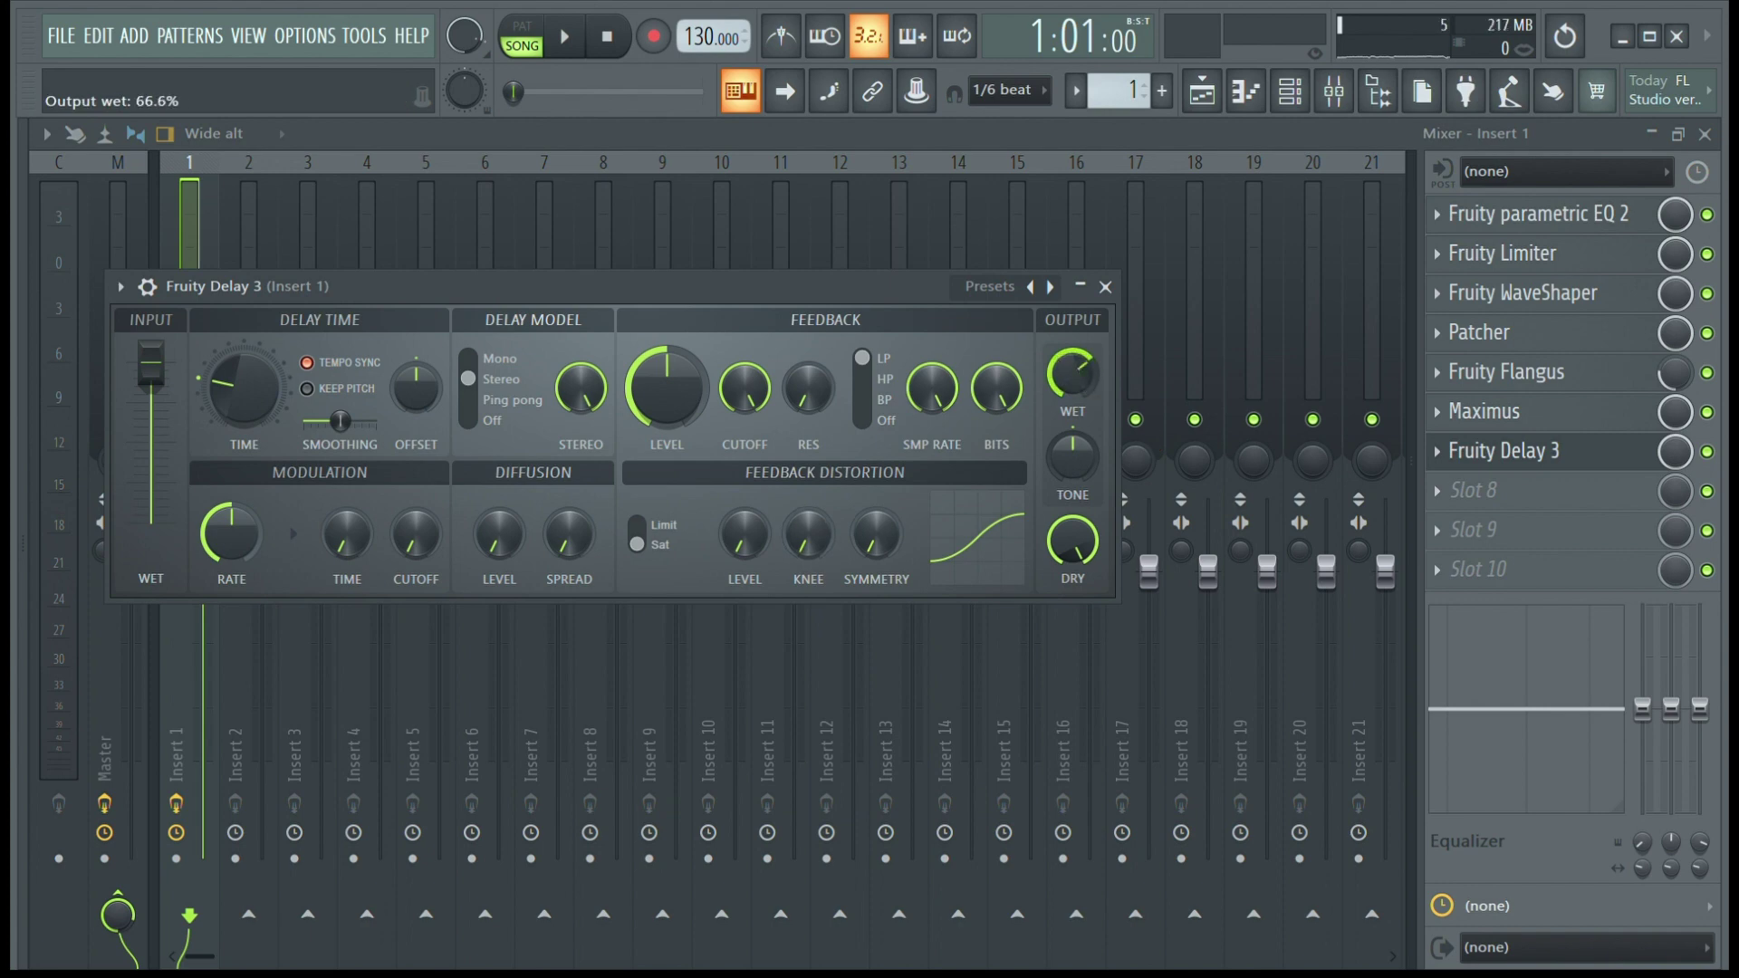
click(1051, 288)
click(1051, 287)
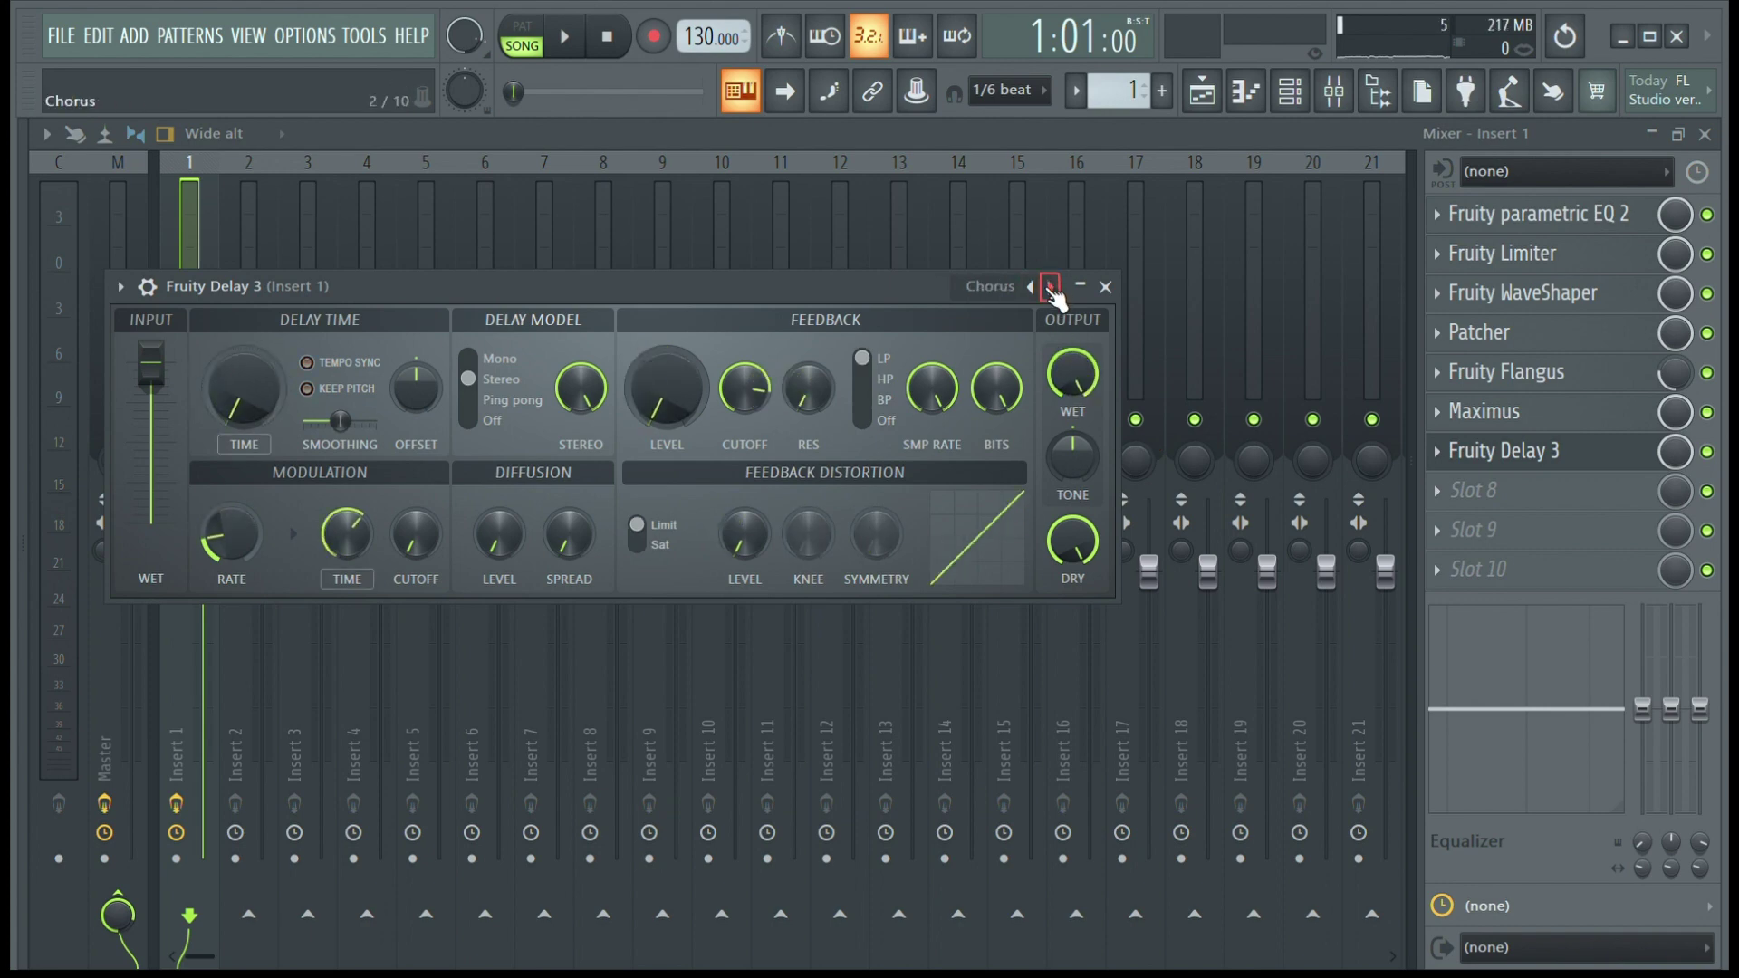
click(1051, 287)
click(1051, 287)
click(1051, 287)
click(1051, 287)
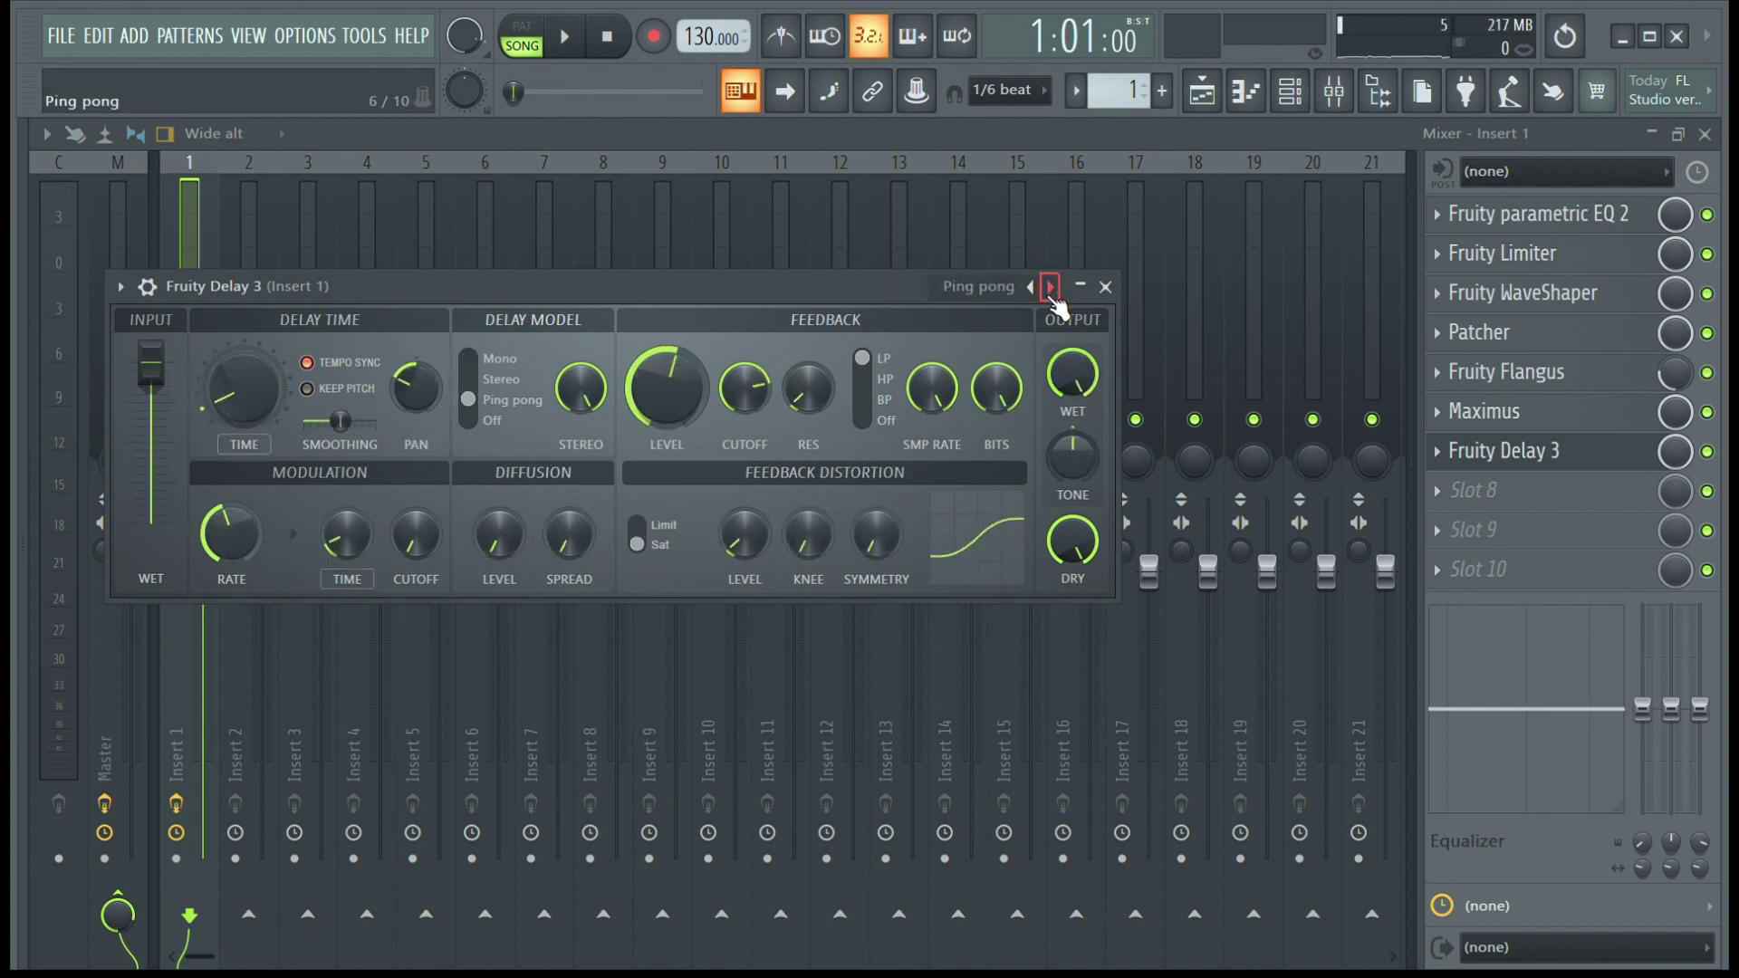
Step: Lower the delay's output wet level to about 4.7% during playback and close the plugin
drag(1073, 373, 1074, 461)
key(space)
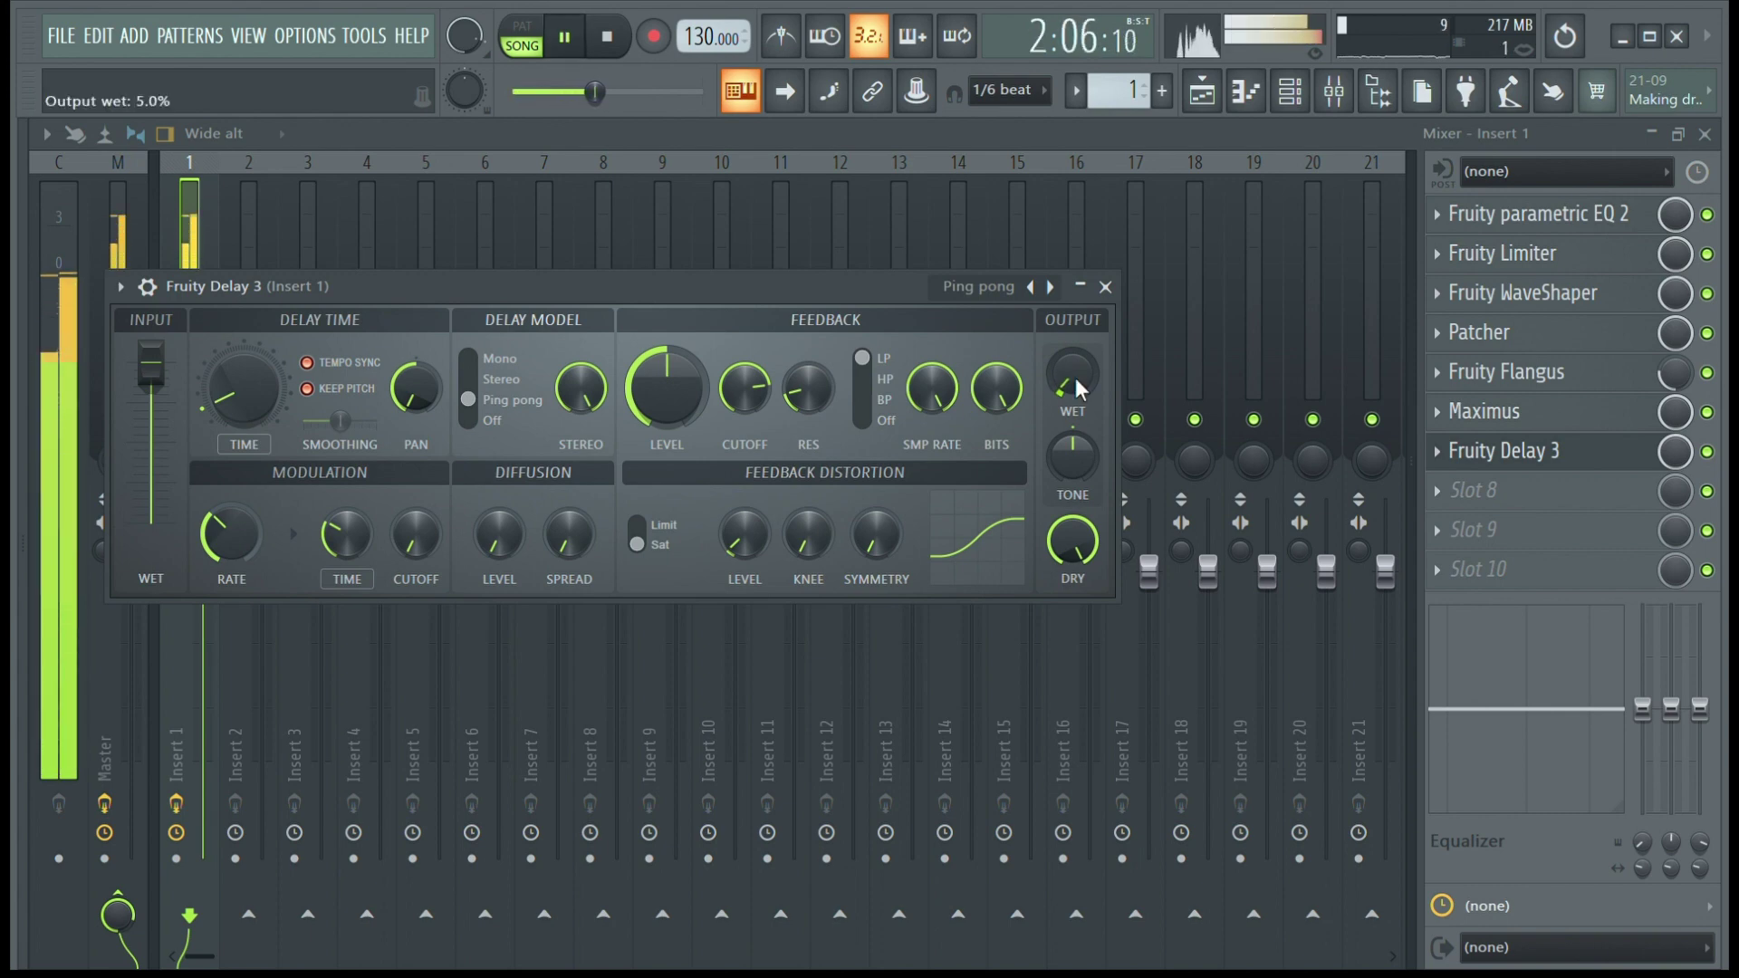
drag(1076, 378, 1076, 378)
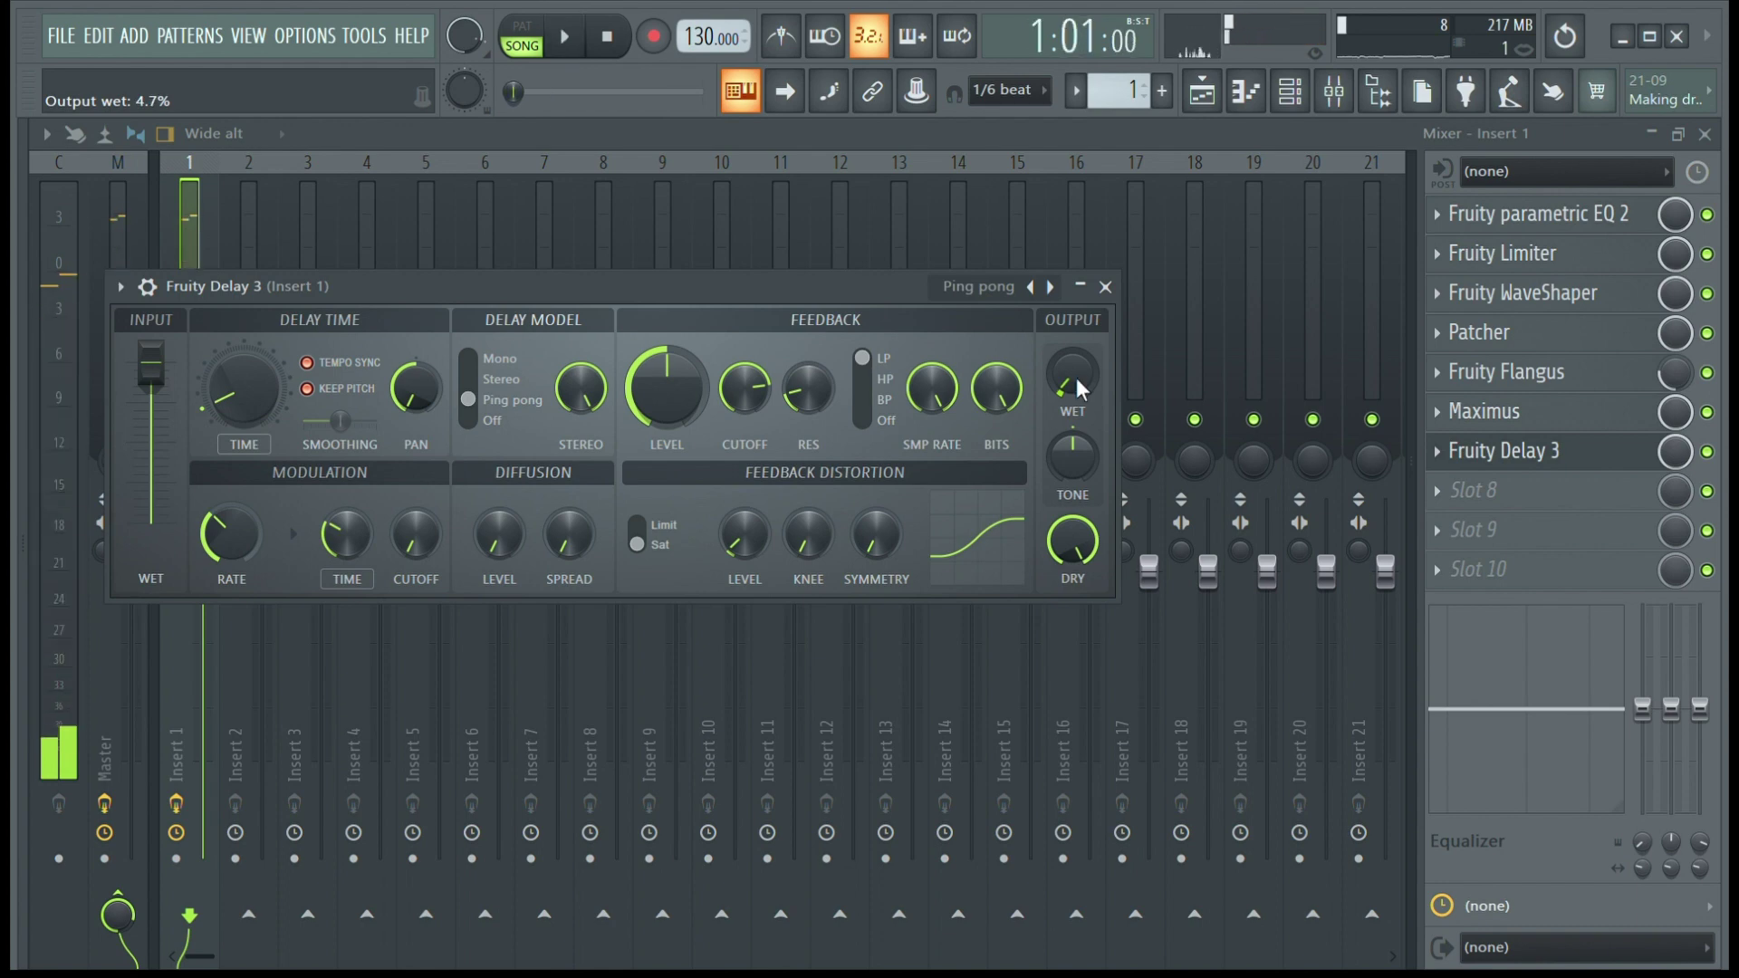
click(1105, 288)
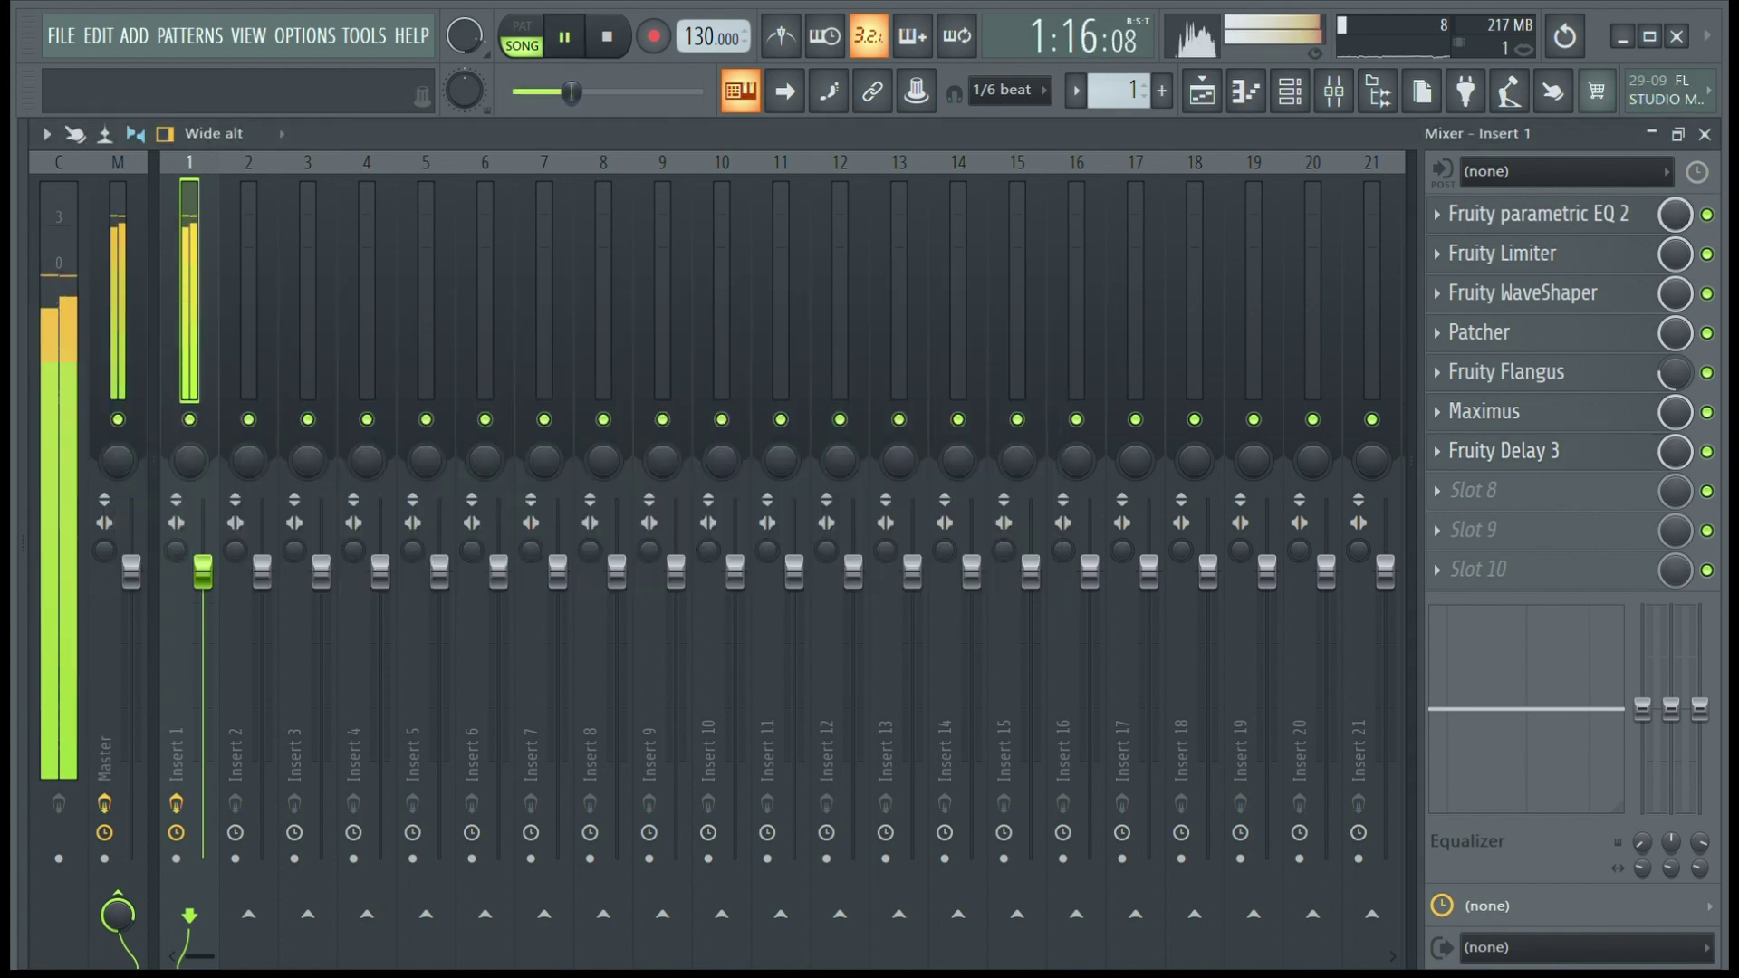
Step: Bypass the effects in slots 1 to 7 of Insert 1 and play the unprocessed vocal from the start
click(1707, 138)
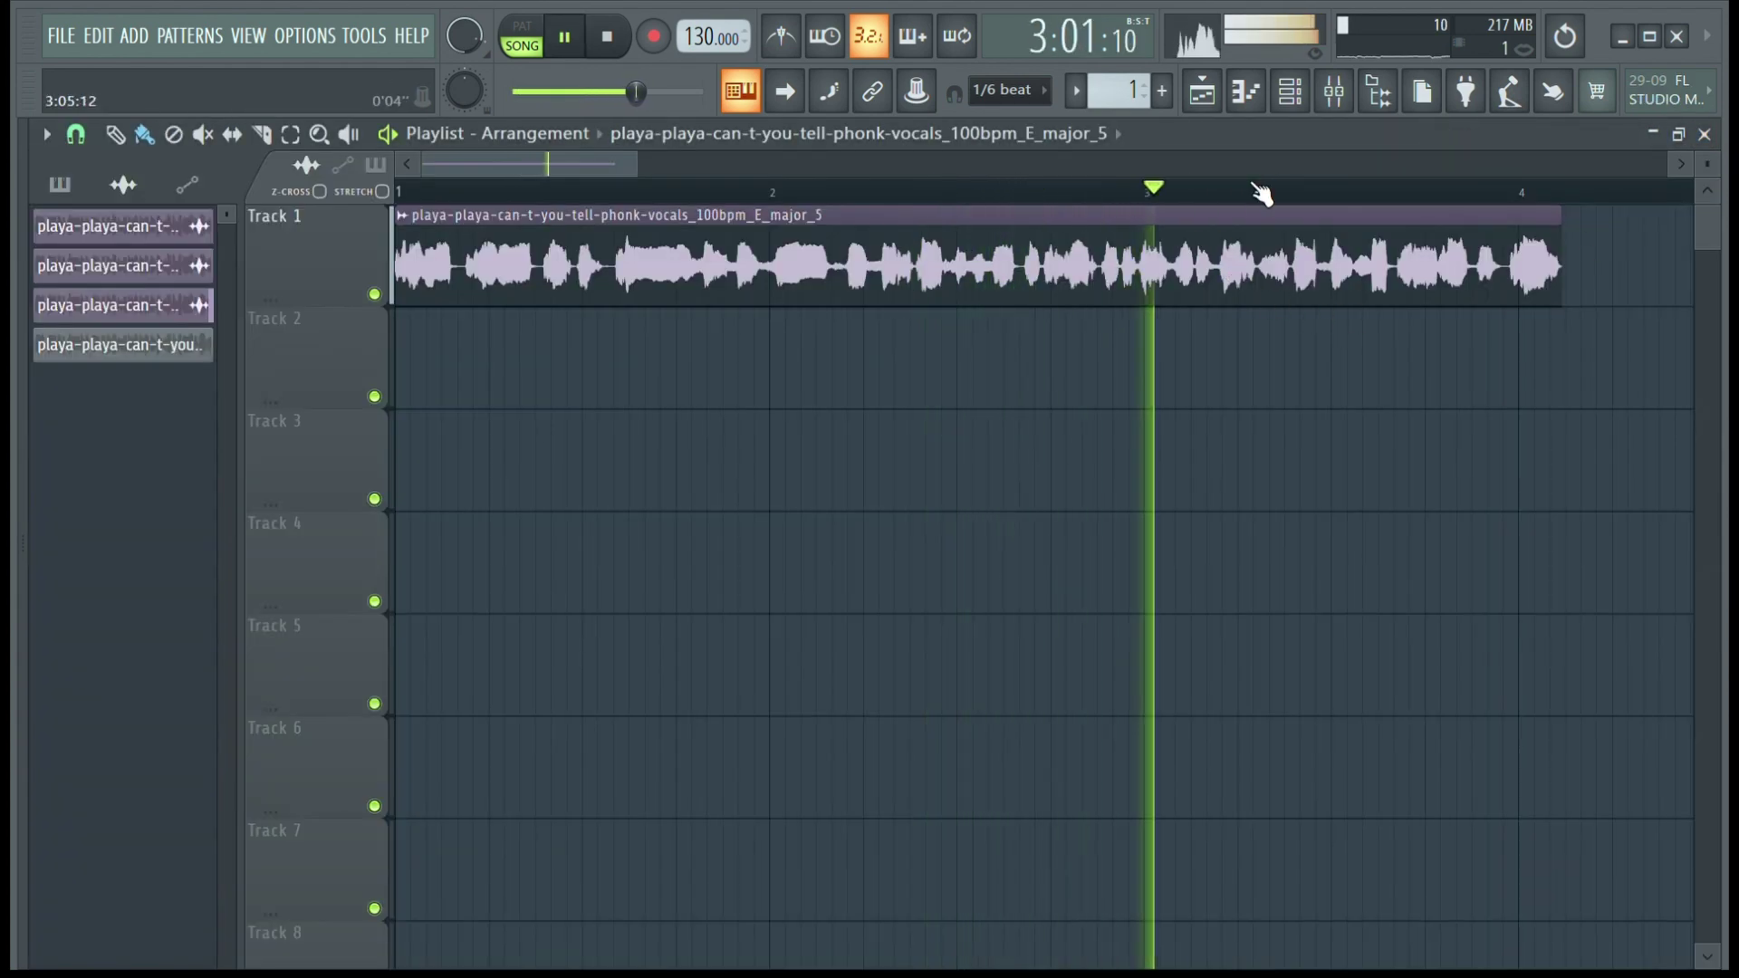
key(space)
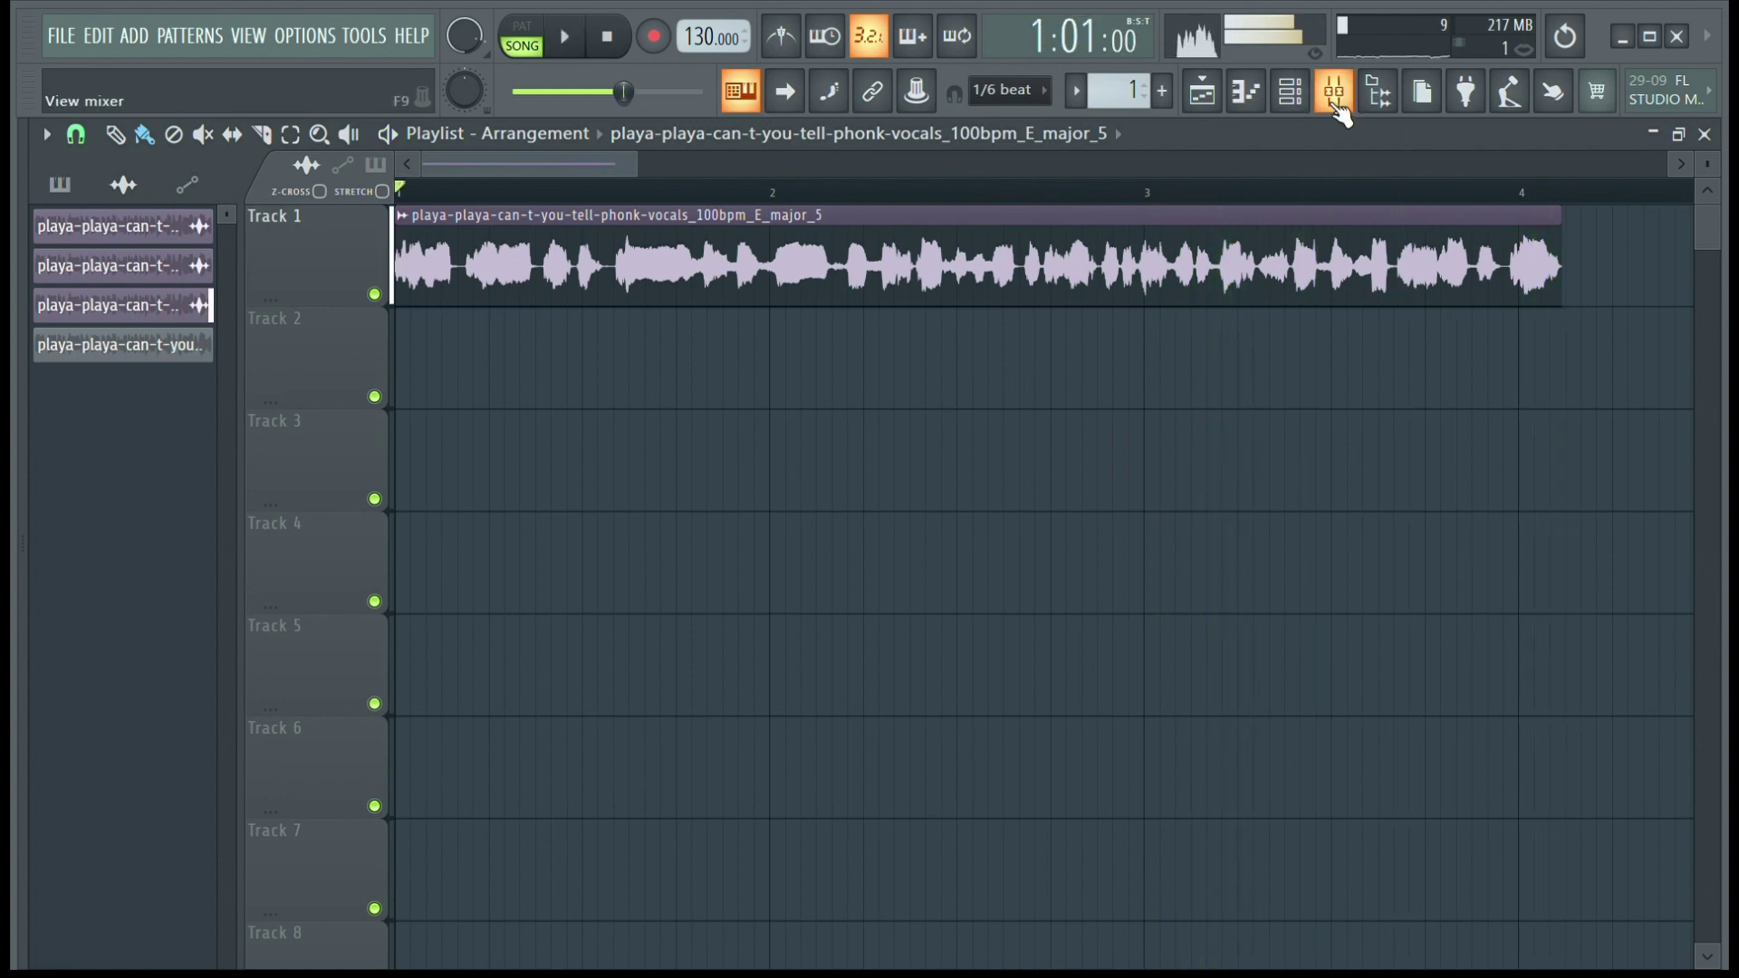
click(1333, 91)
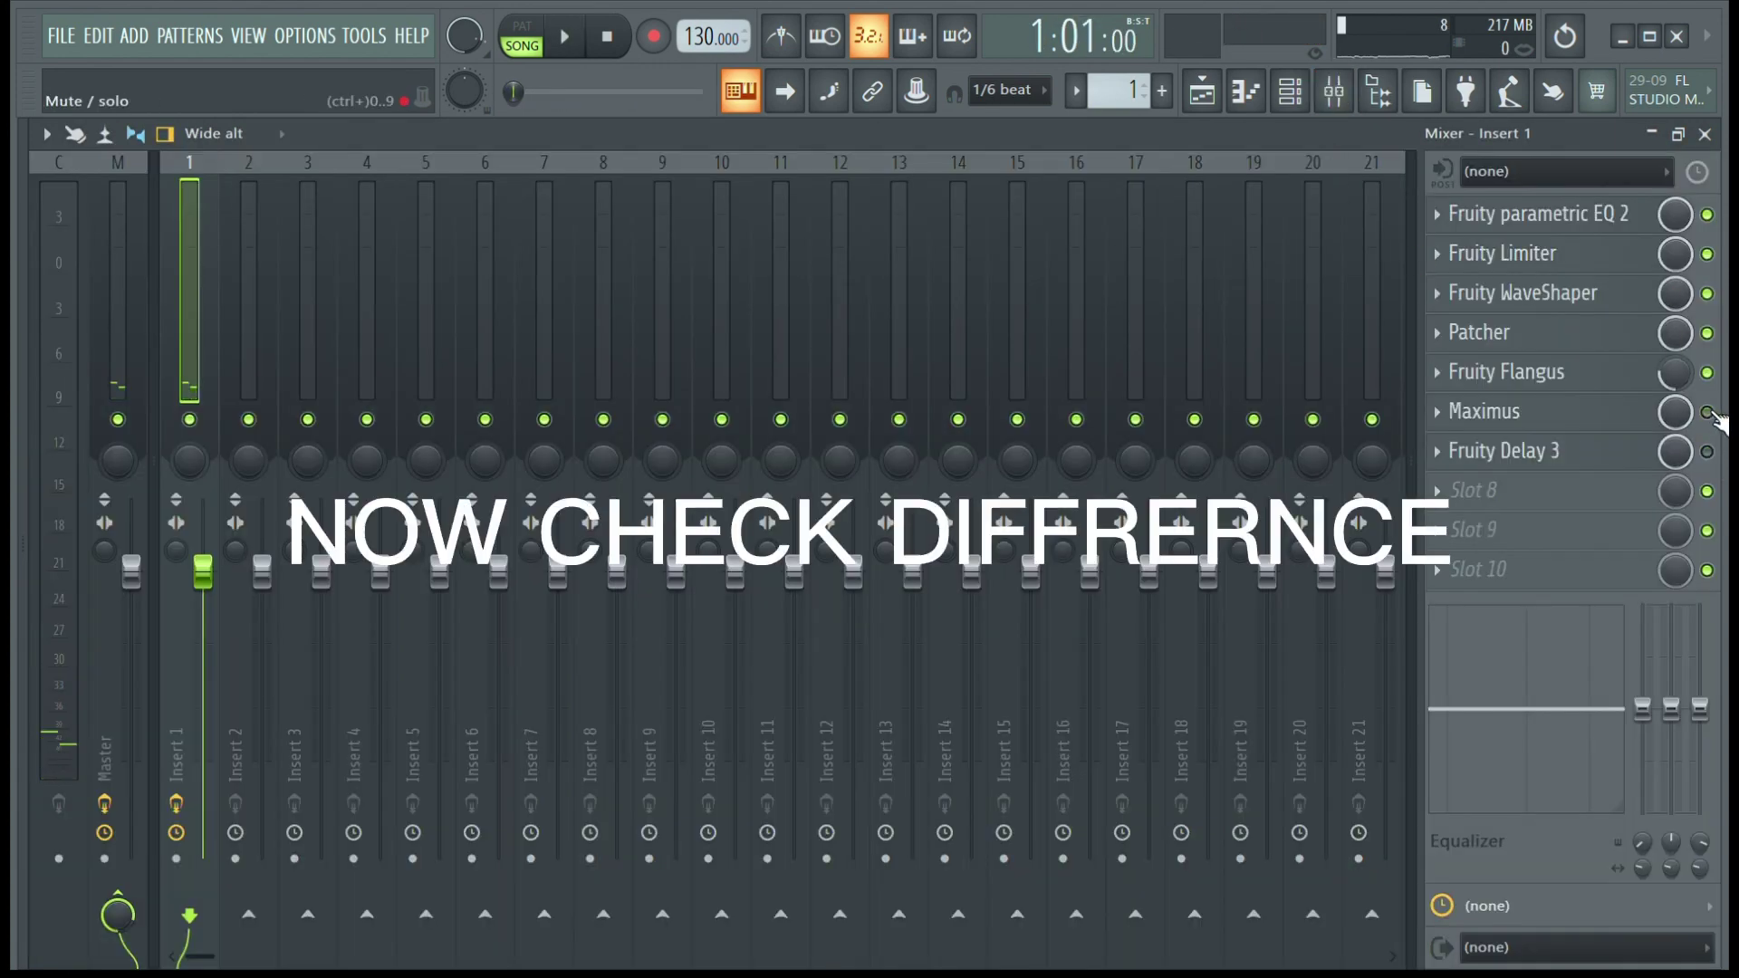
click(1707, 253)
click(1665, 331)
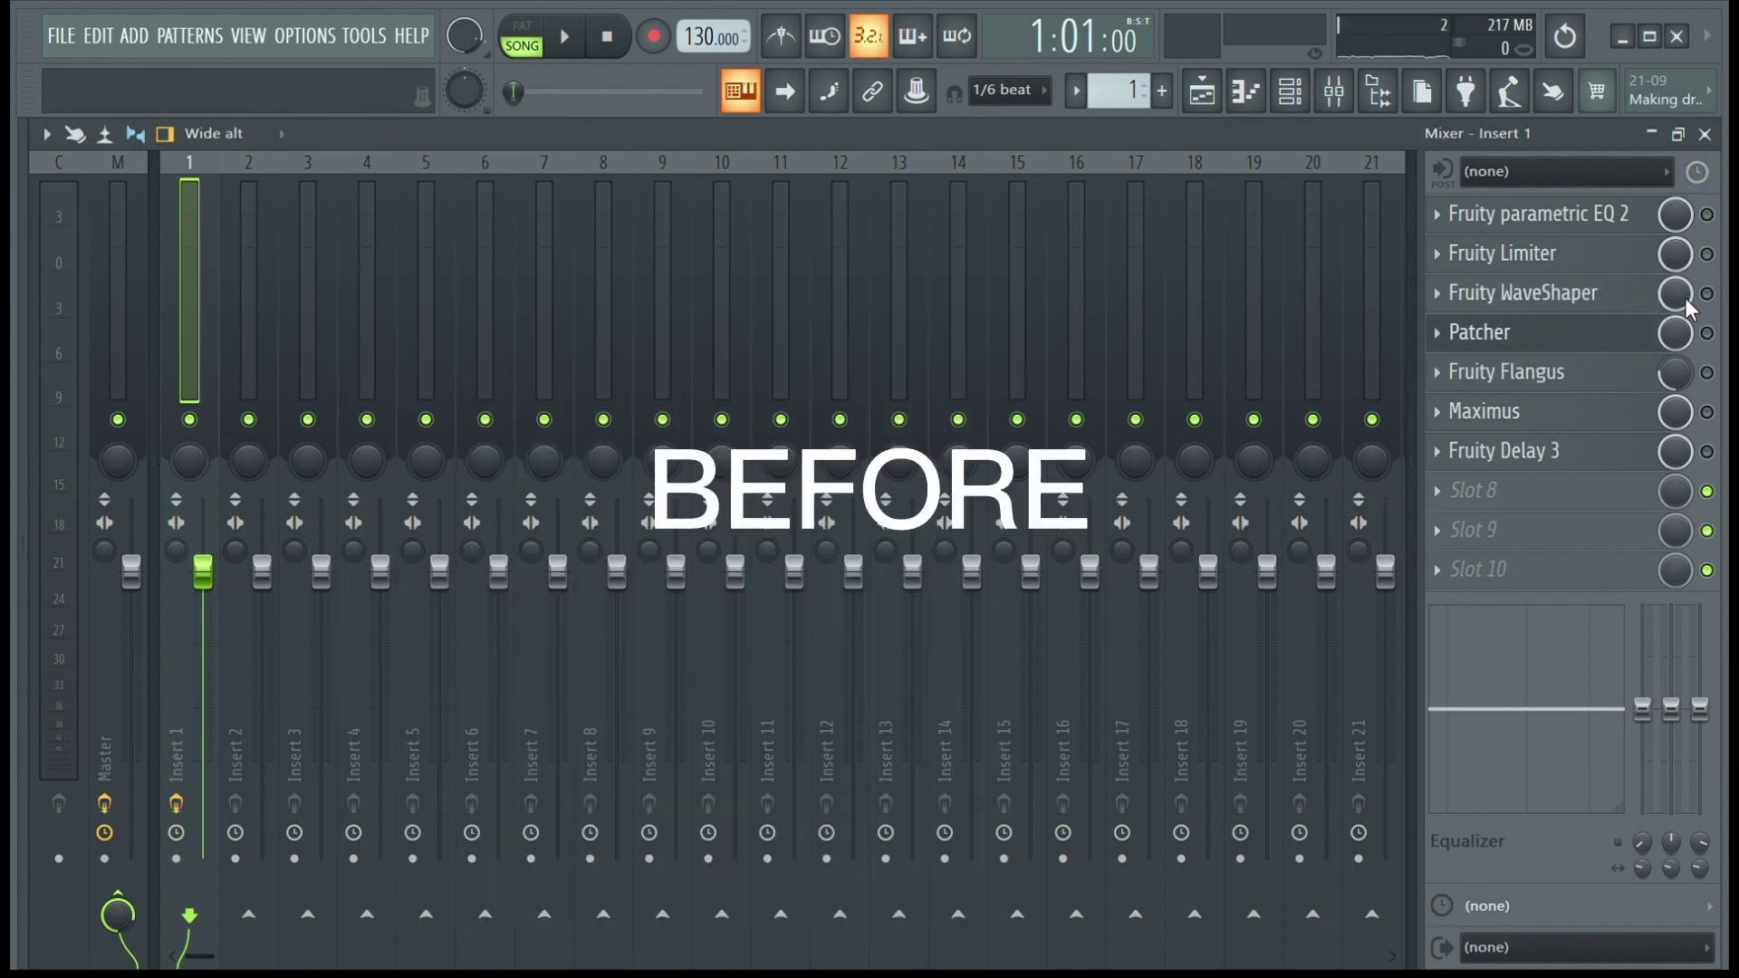
key(space)
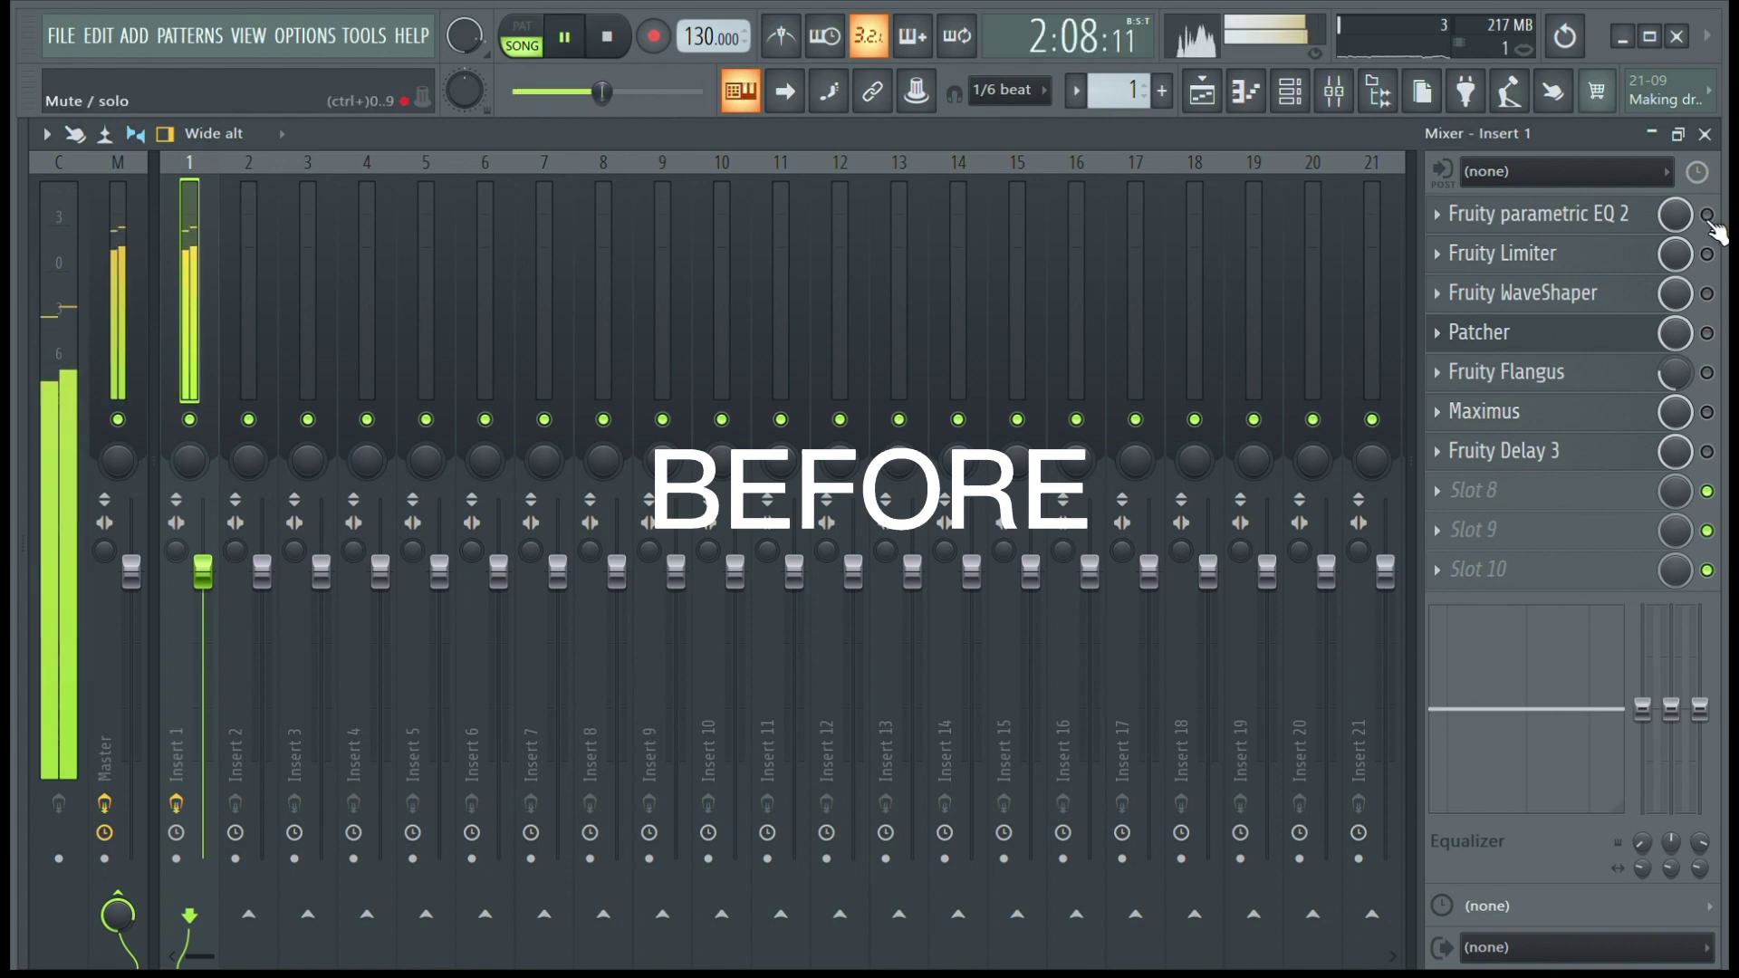
Step: Re-enable the effects in slots 1 to 7 during playback to hear the processed vocal and close the mixer
click(1708, 253)
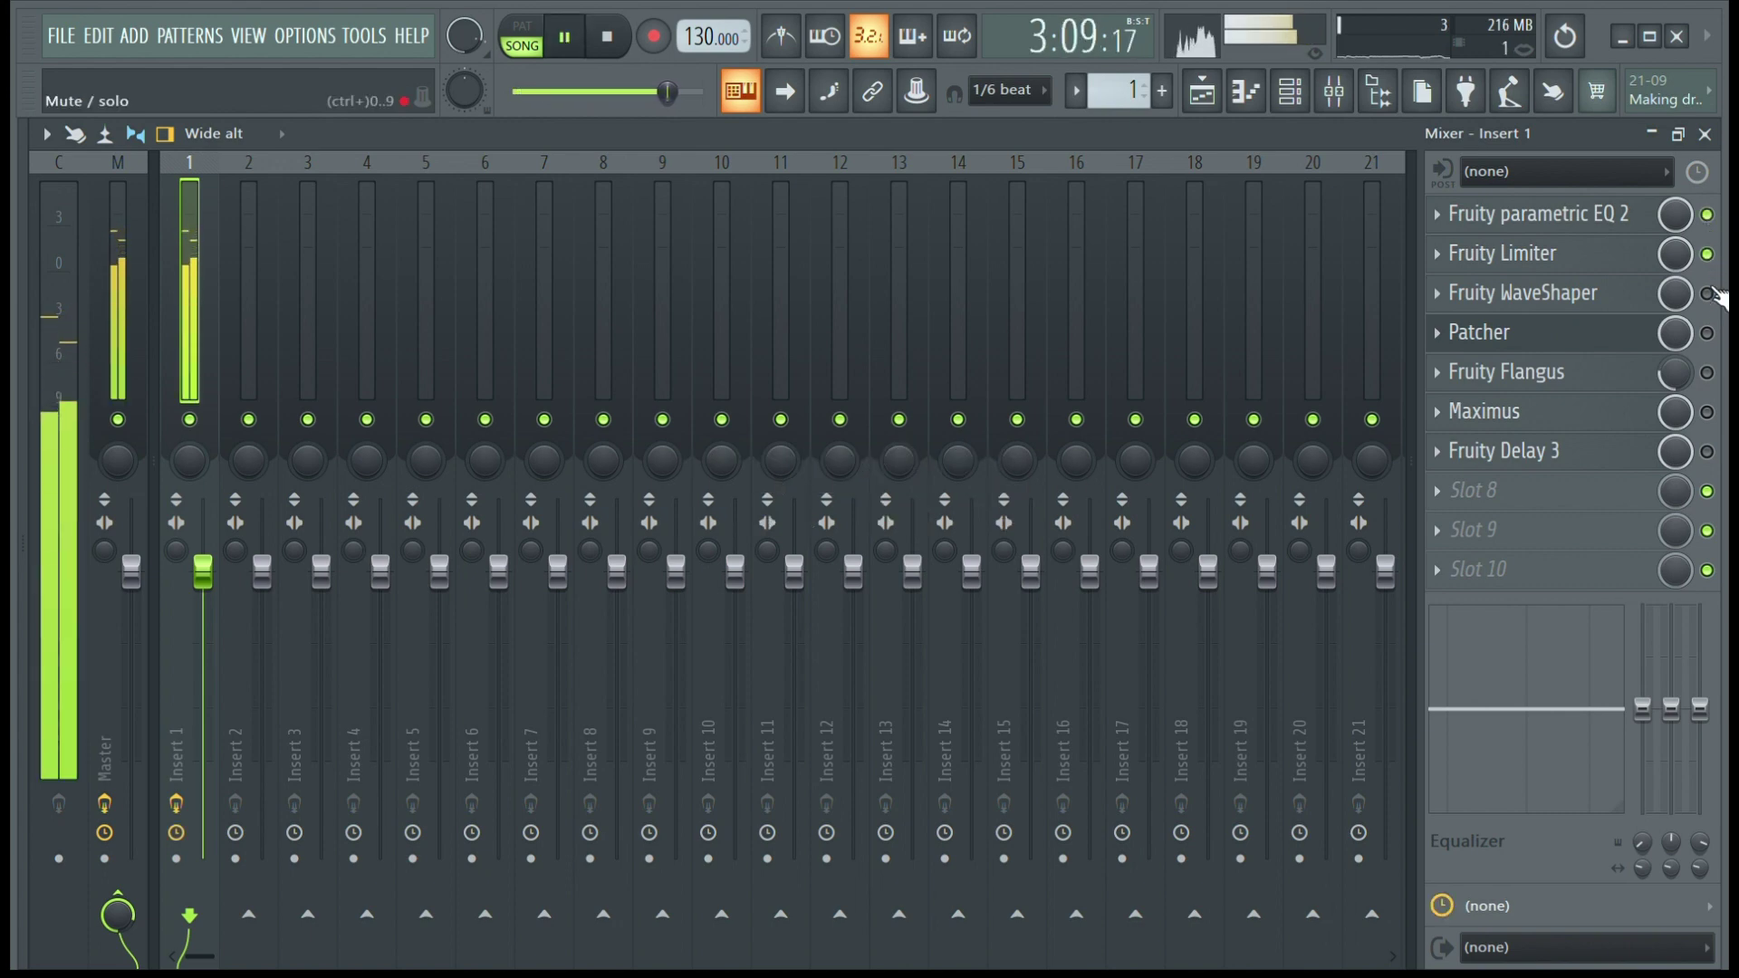
click(1708, 292)
click(1708, 332)
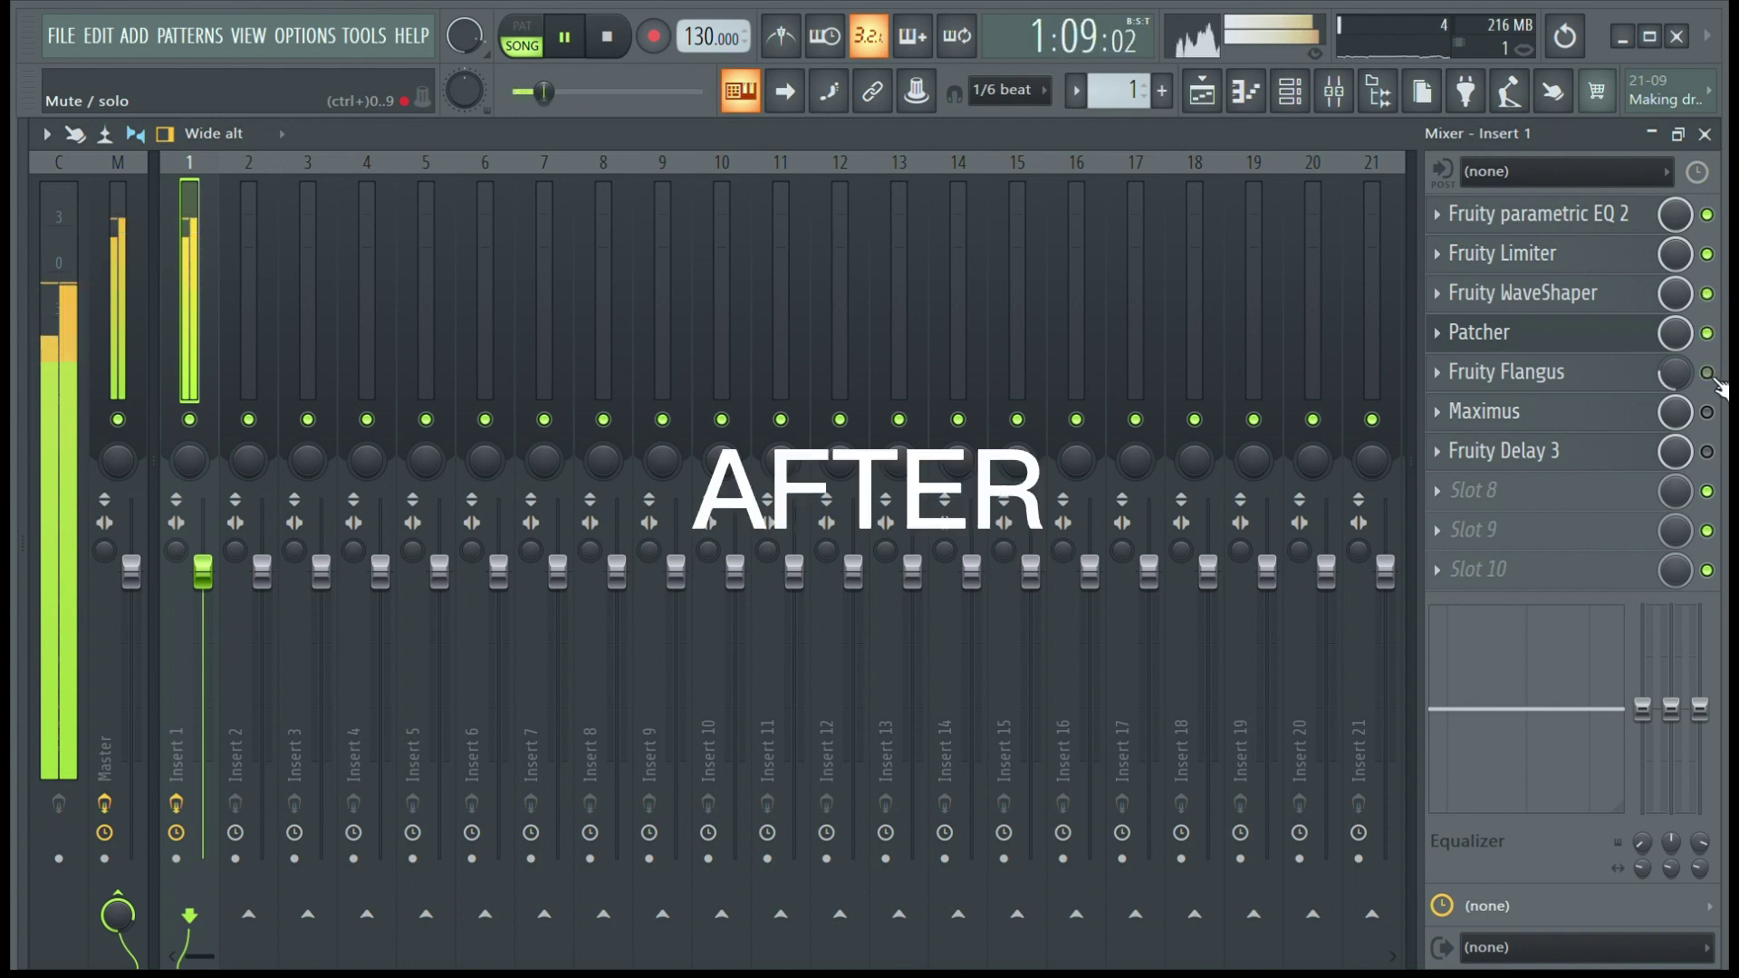
click(1707, 372)
click(1707, 412)
click(1707, 451)
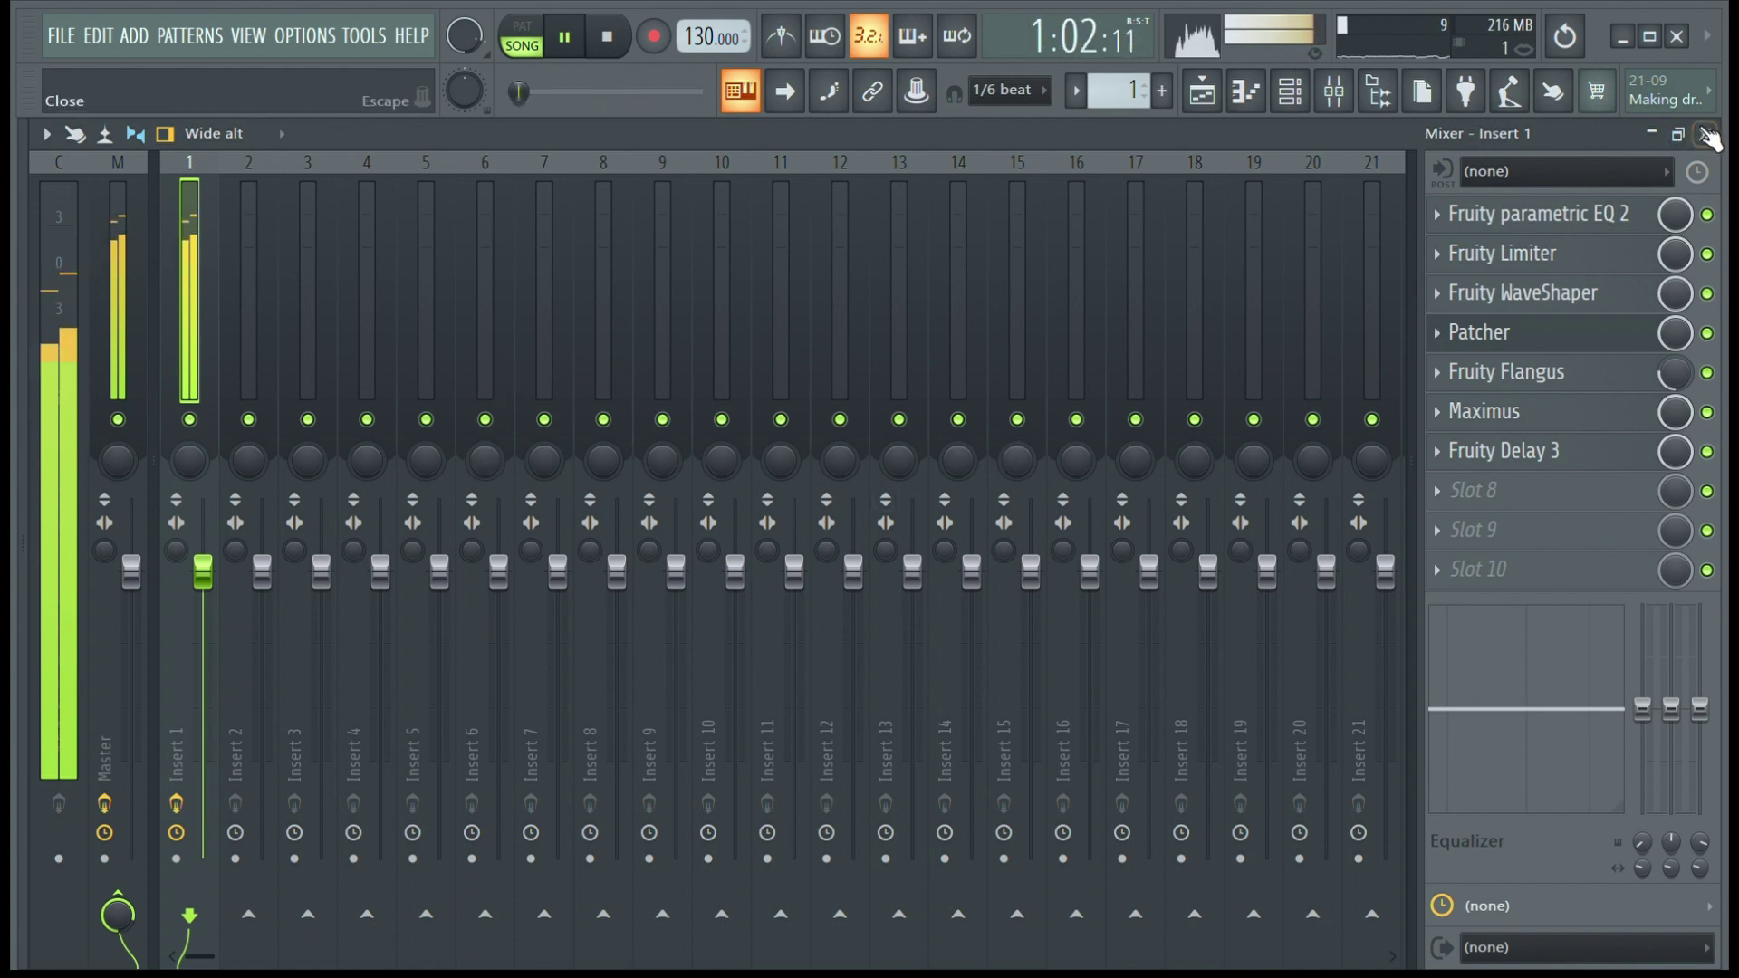
click(1708, 135)
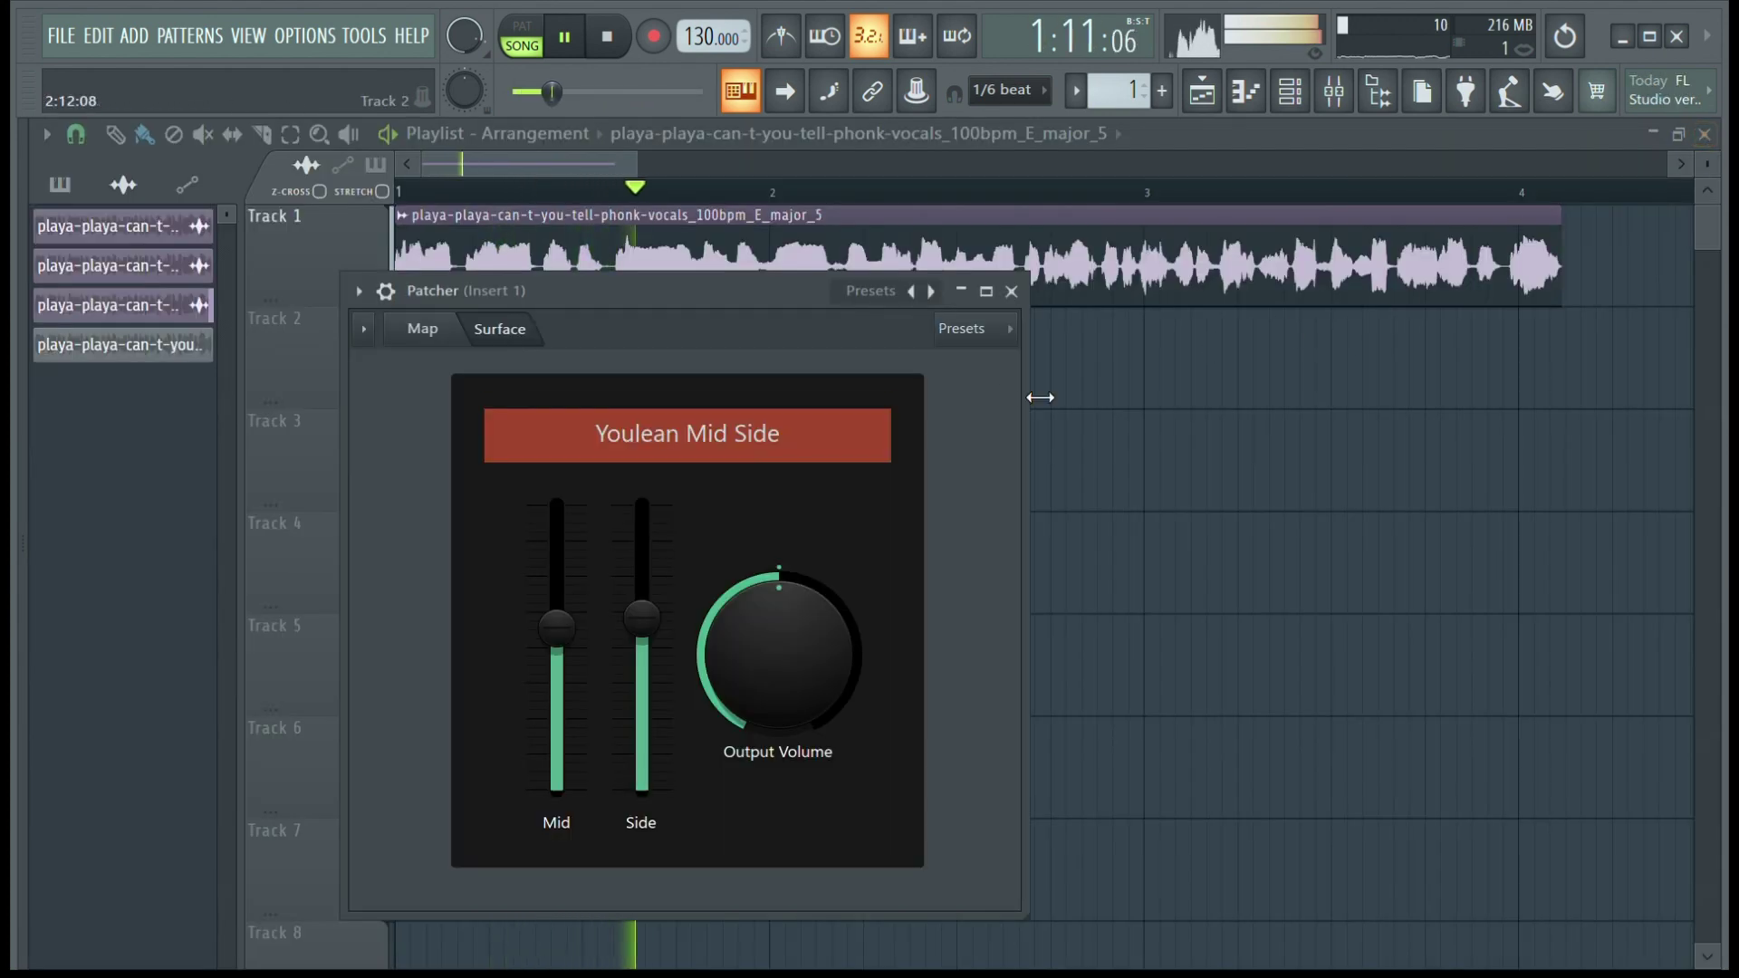